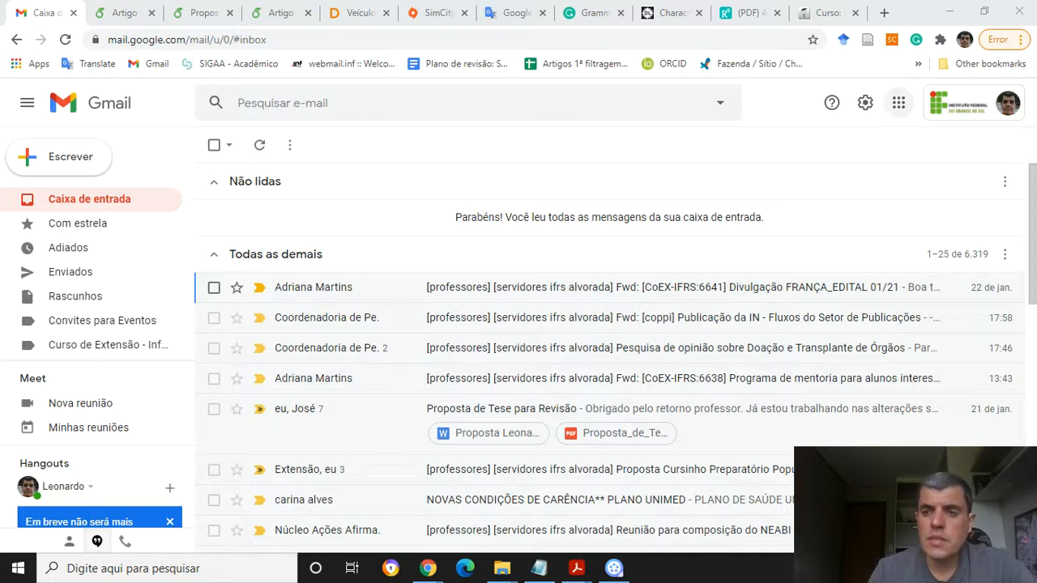
Create a new blank spreadsheet from the Google apps launcher and name it Planilha de Teste
click(898, 103)
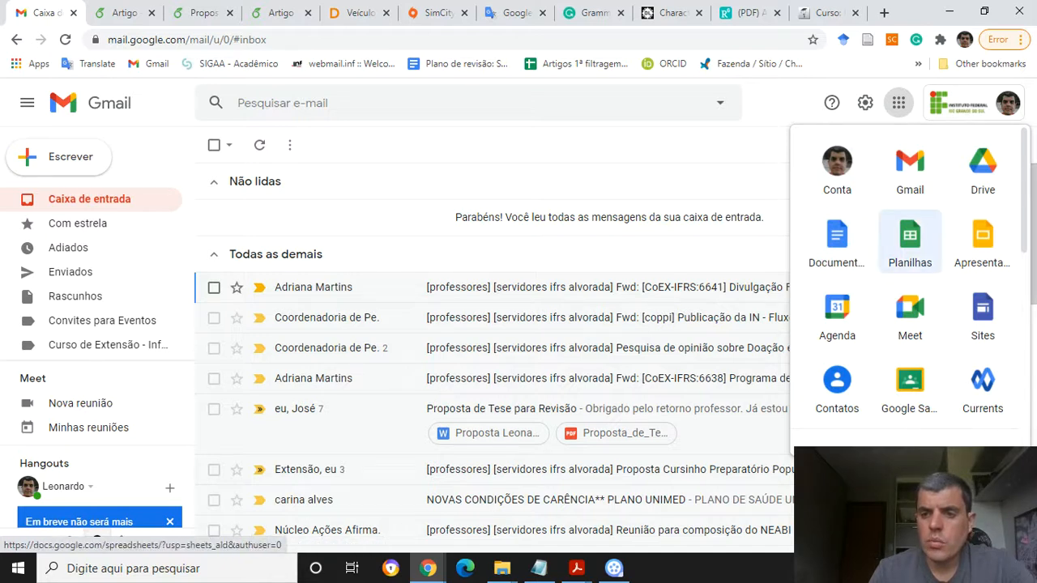
click(910, 239)
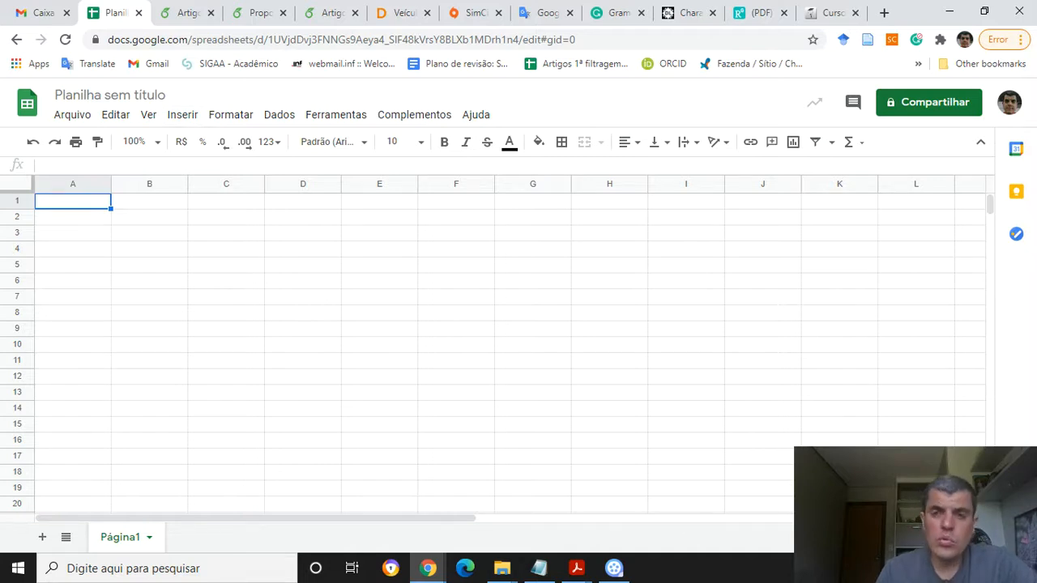
click(110, 95)
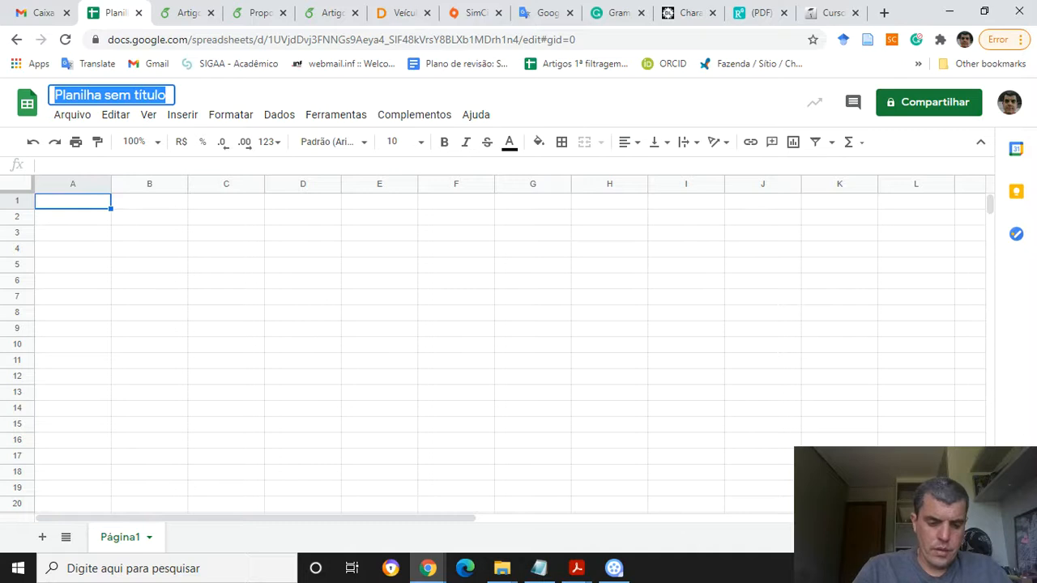
text(Planilha de Teste)
key(Return)
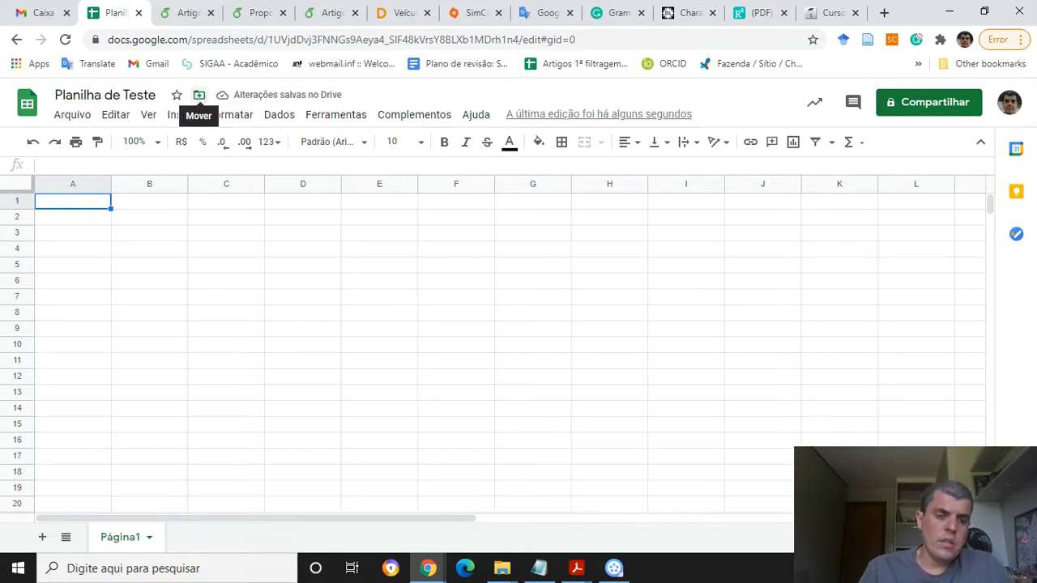
Move the spreadsheet into the Drive folder Aulas > IFRS-Campus Alvorada > Integrado > Produção de Áudio e Vídeo > 2020 > Módulo III > Aulas > Aula03
click(199, 95)
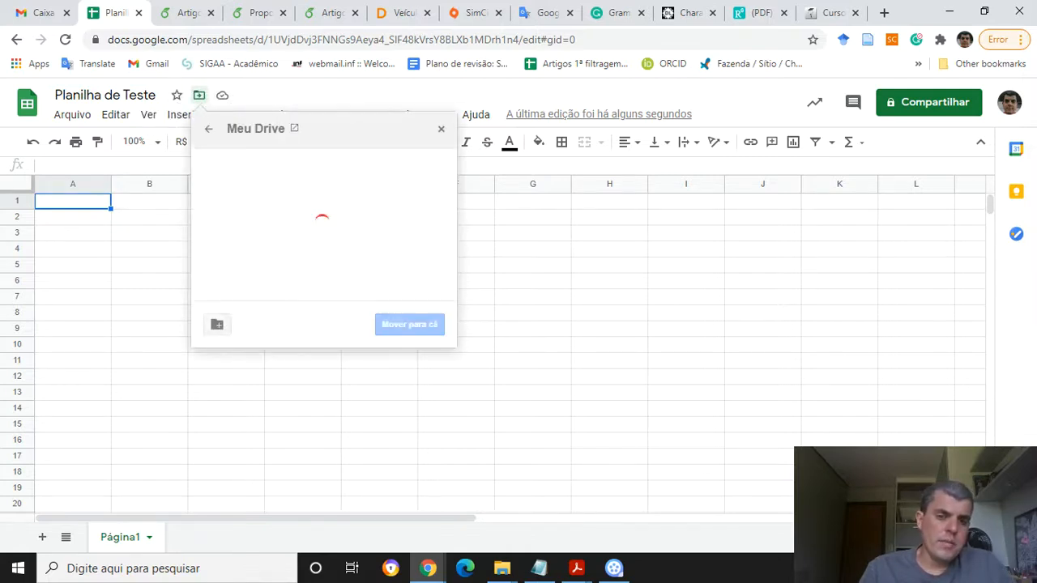
click(239, 190)
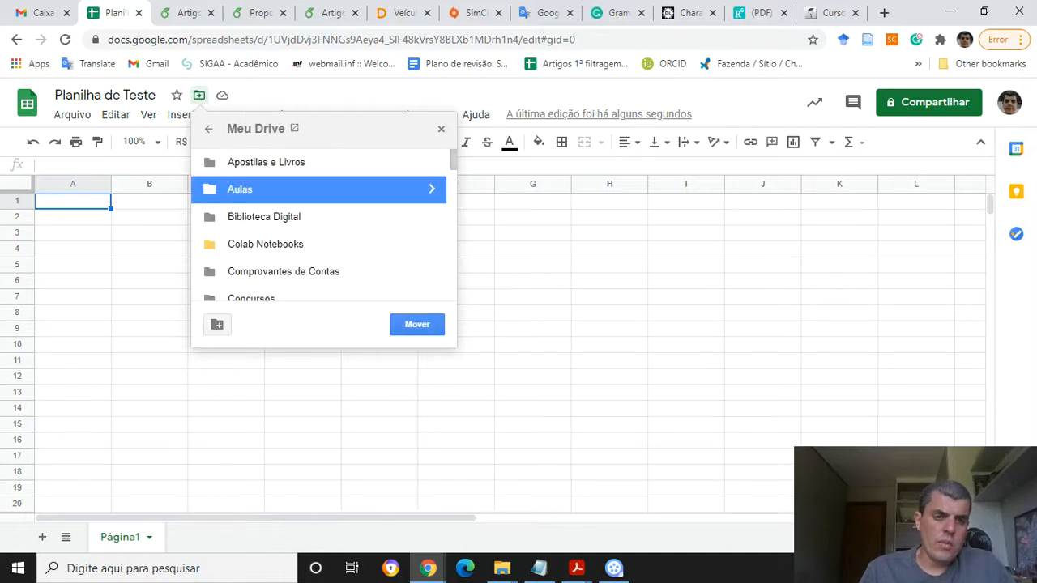
click(432, 189)
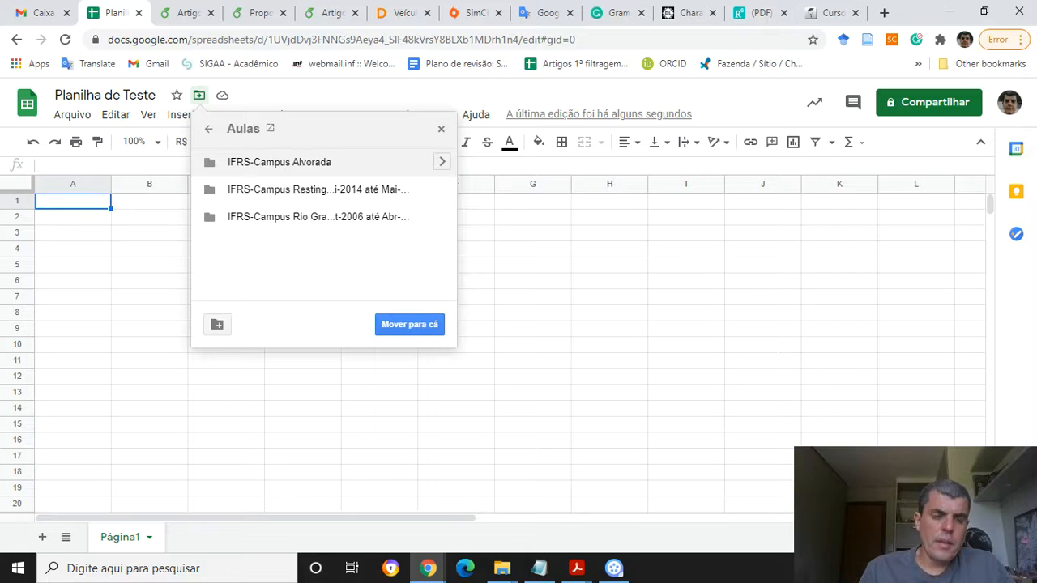
click(443, 162)
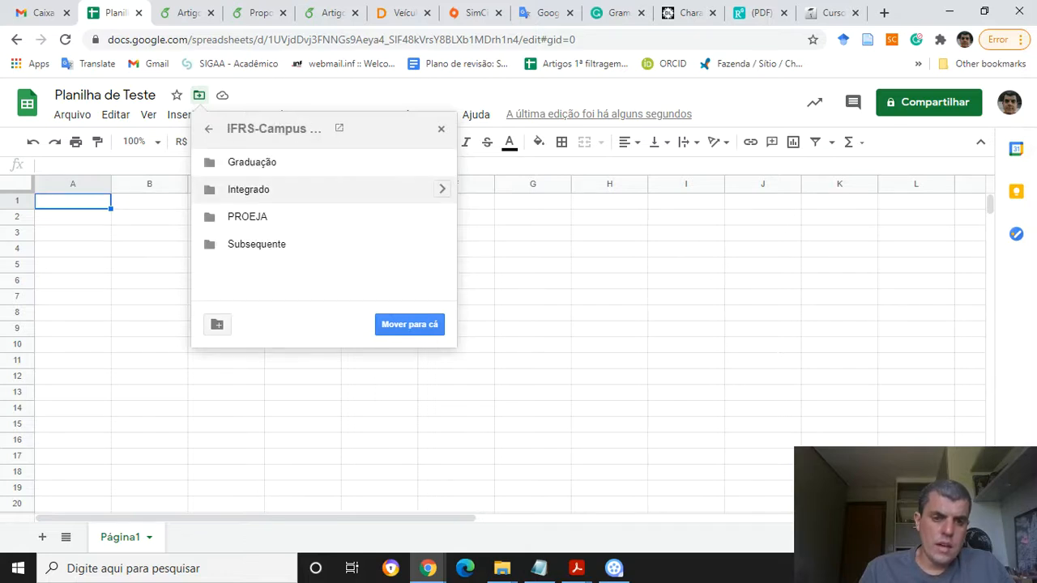
click(442, 189)
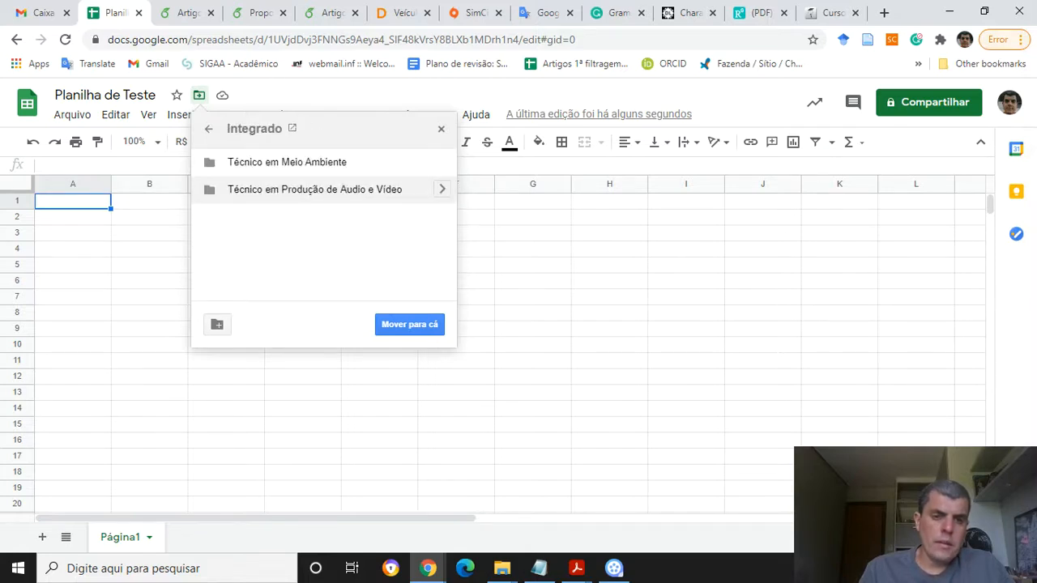
click(442, 189)
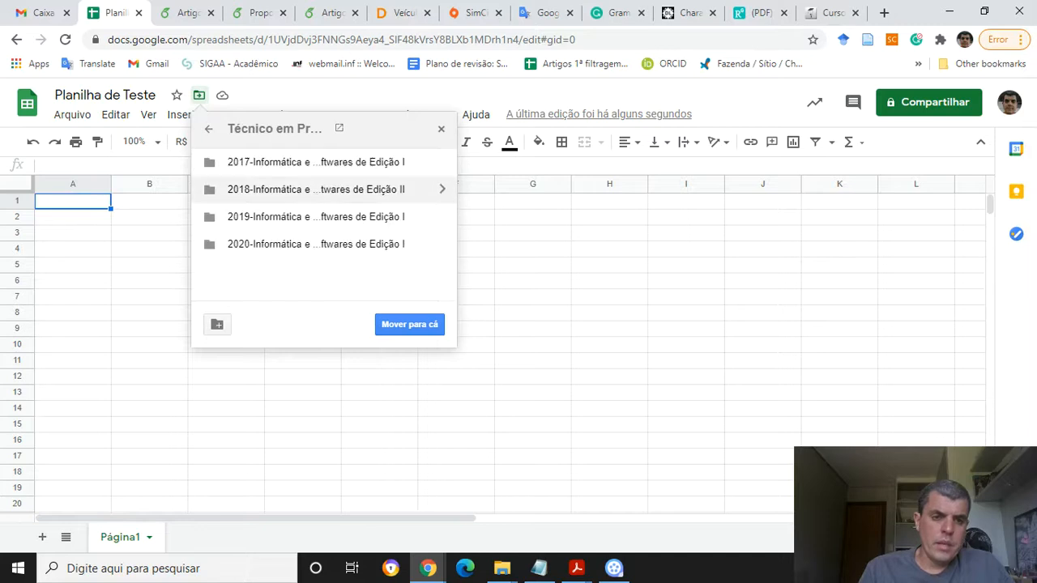
click(442, 244)
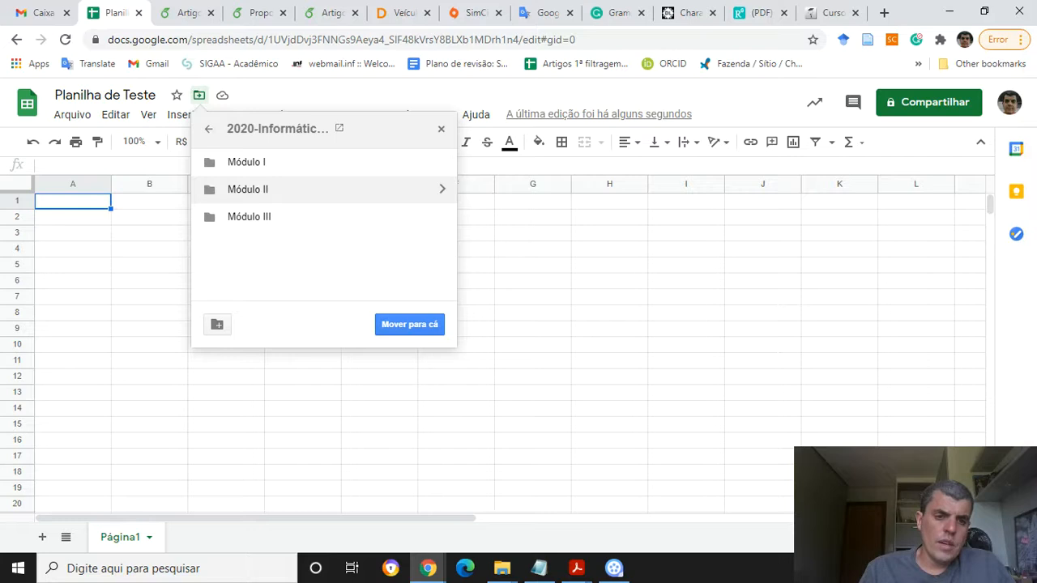
click(442, 216)
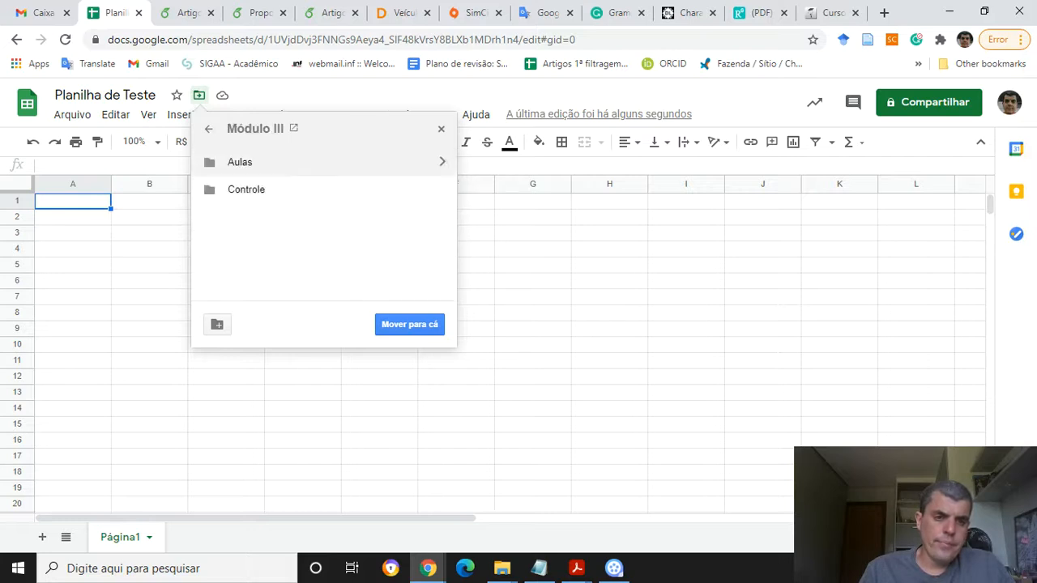
click(442, 162)
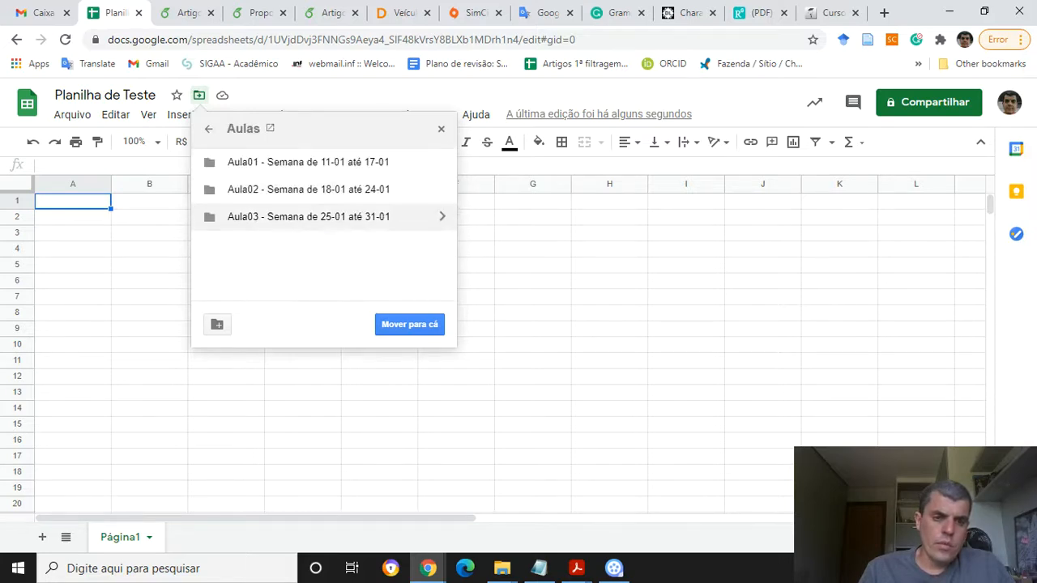
click(309, 216)
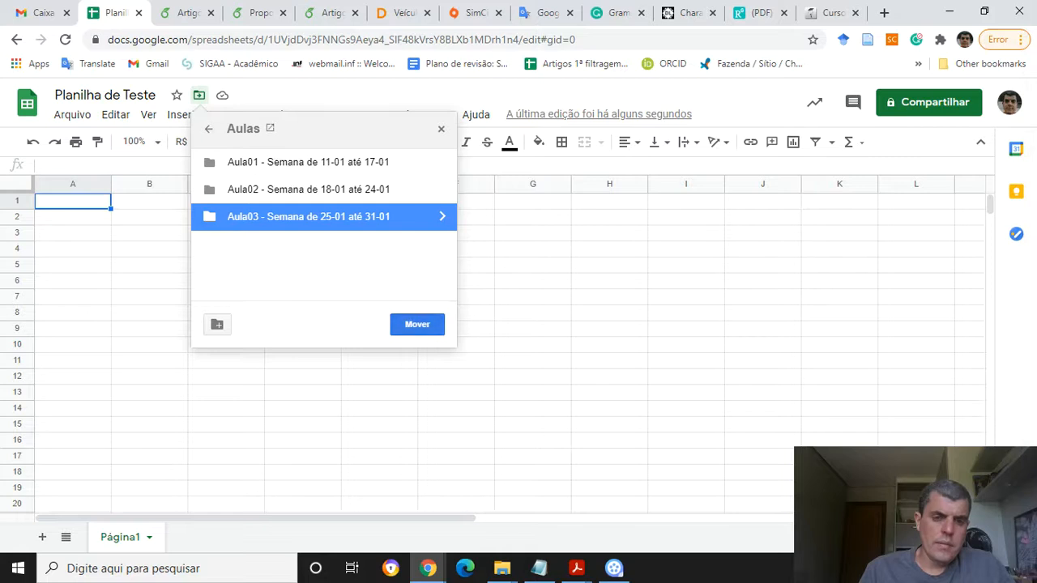
click(417, 324)
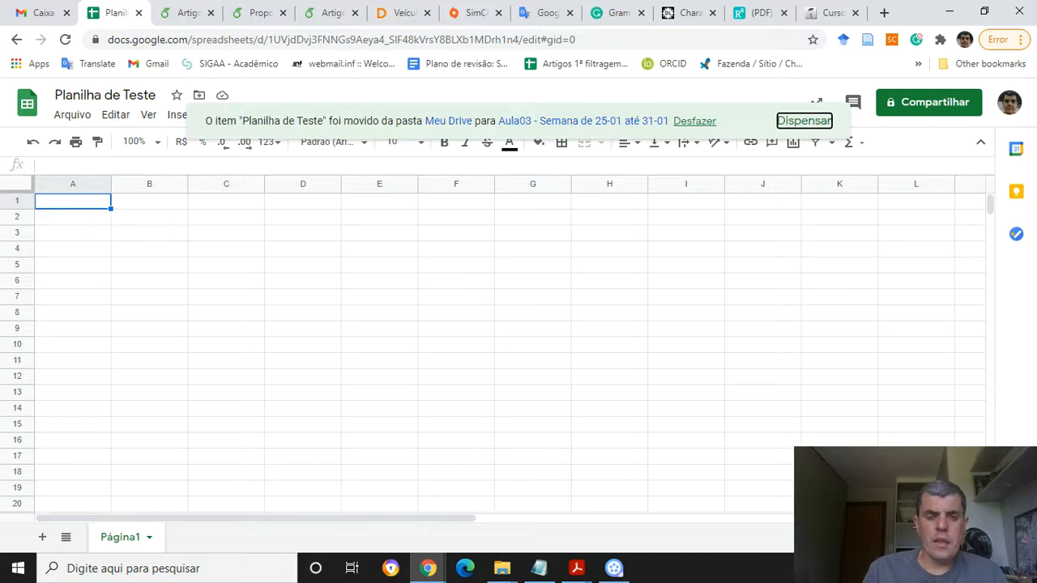
click(804, 121)
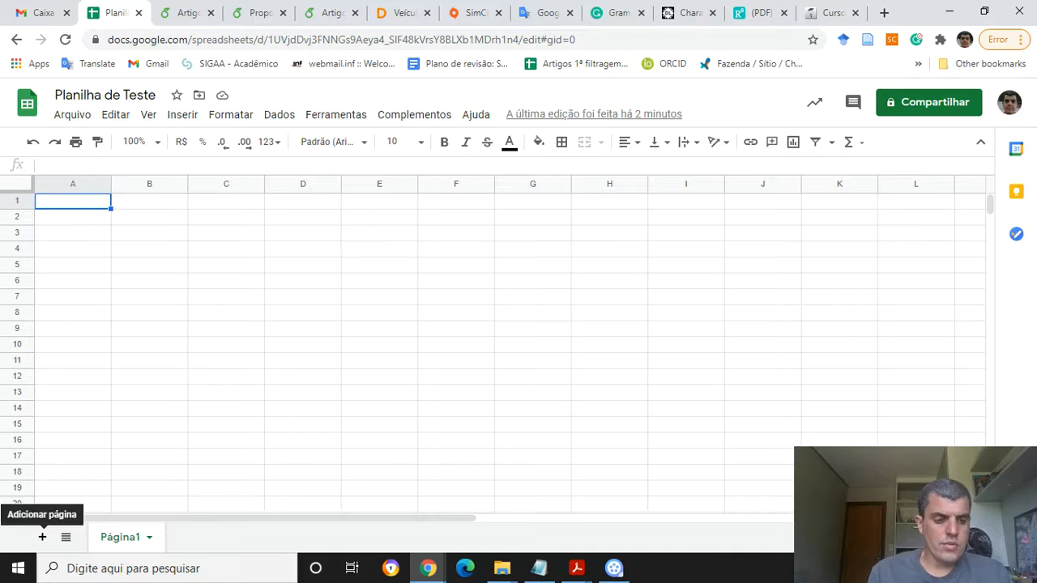
Add a second sheet, Página2, and delete it again
click(42, 537)
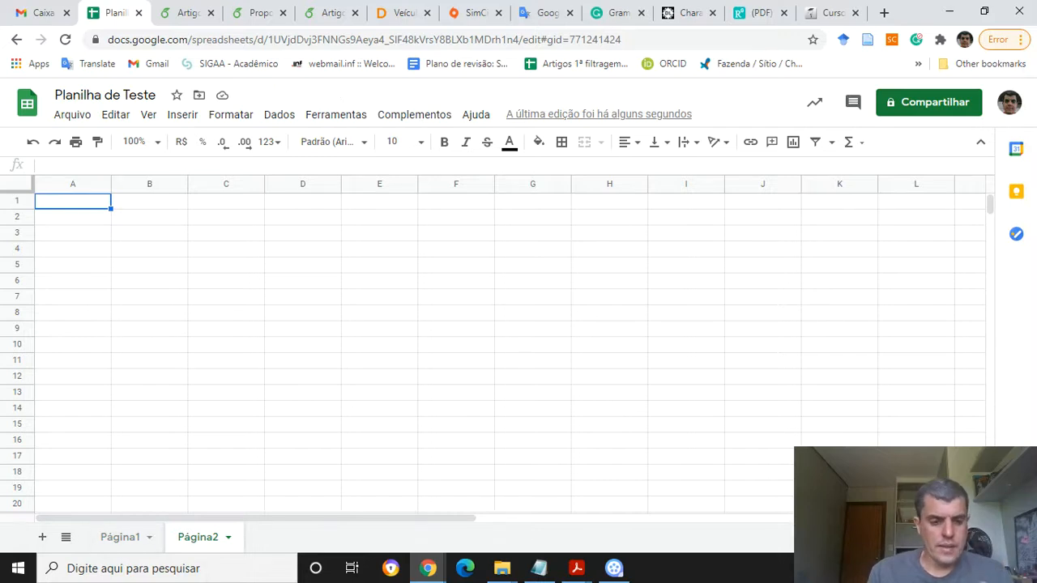
click(228, 537)
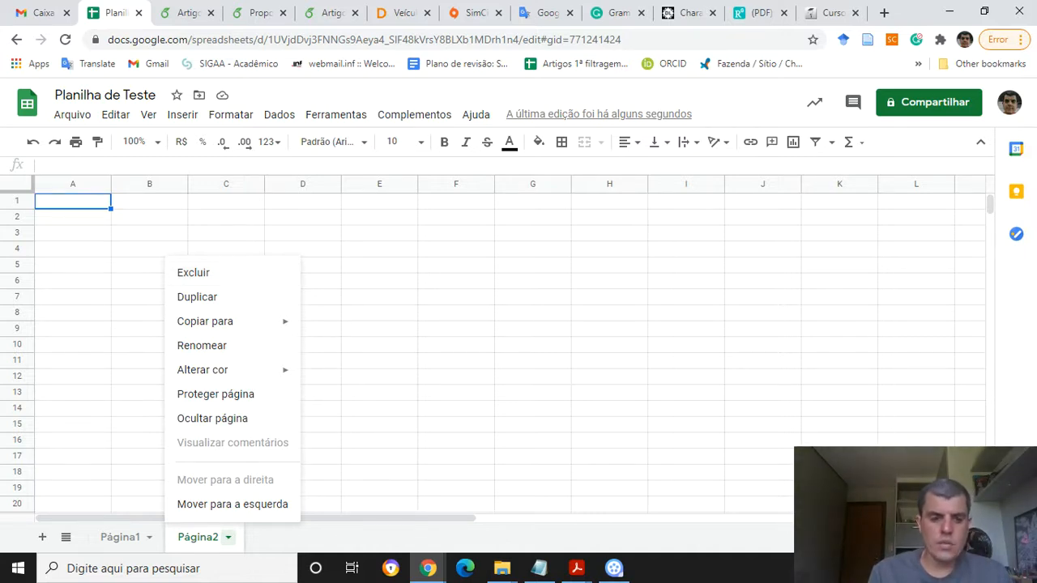
click(195, 272)
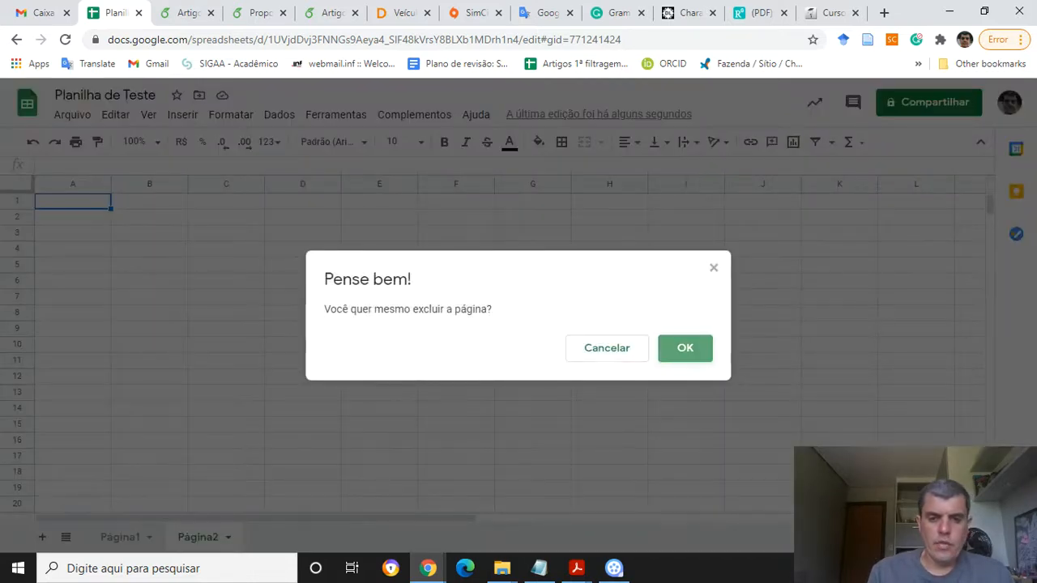
click(686, 348)
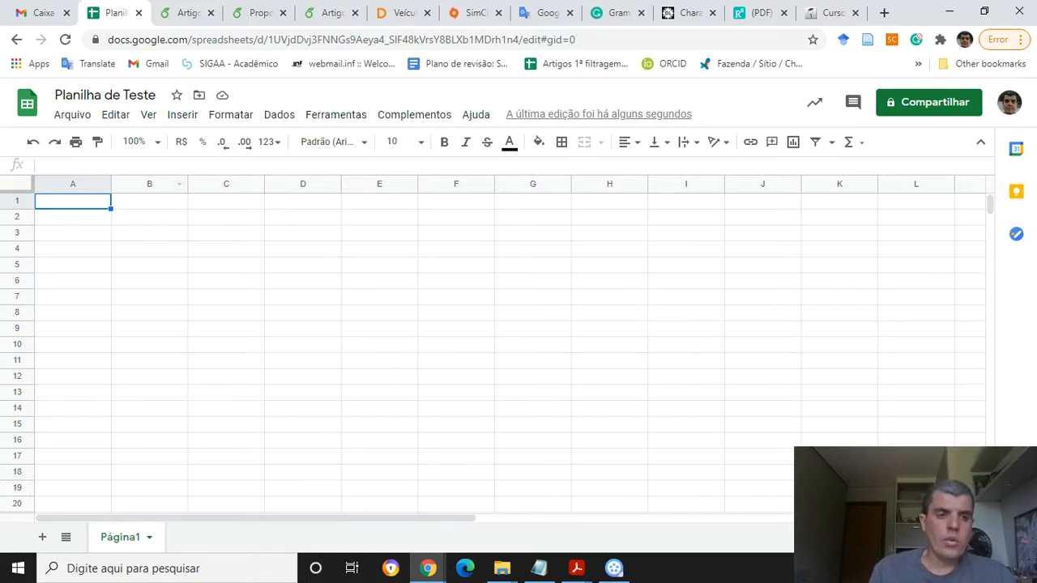
Move the cell selection around the grid to explore how cells are selected
click(150, 233)
click(149, 217)
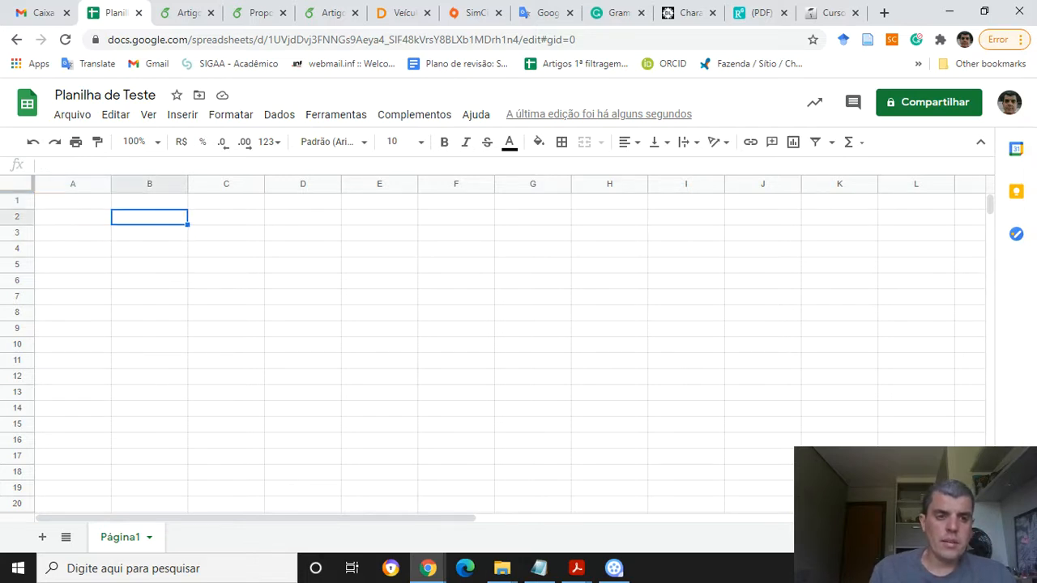
click(226, 217)
click(226, 234)
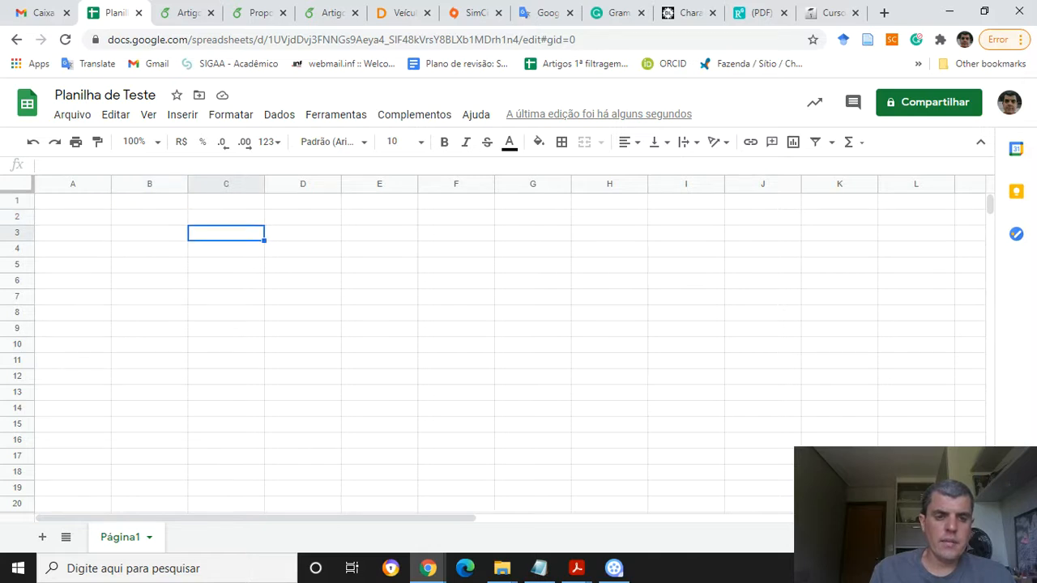
click(303, 233)
key(Down)
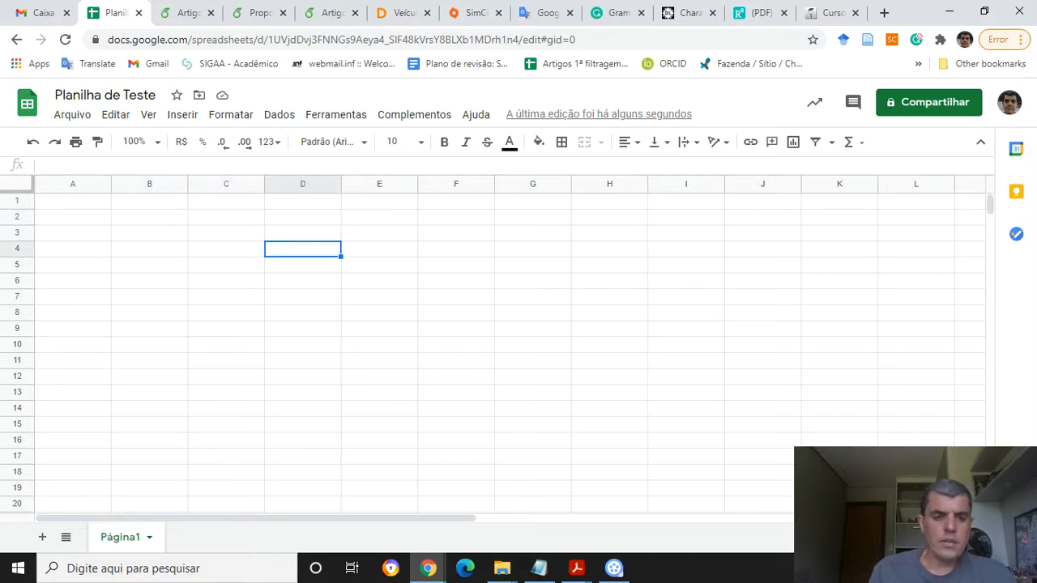
key(Left)
key(Left)
key(Up)
key(Right)
key(Left)
key(Left)
key(Up)
key(Right)
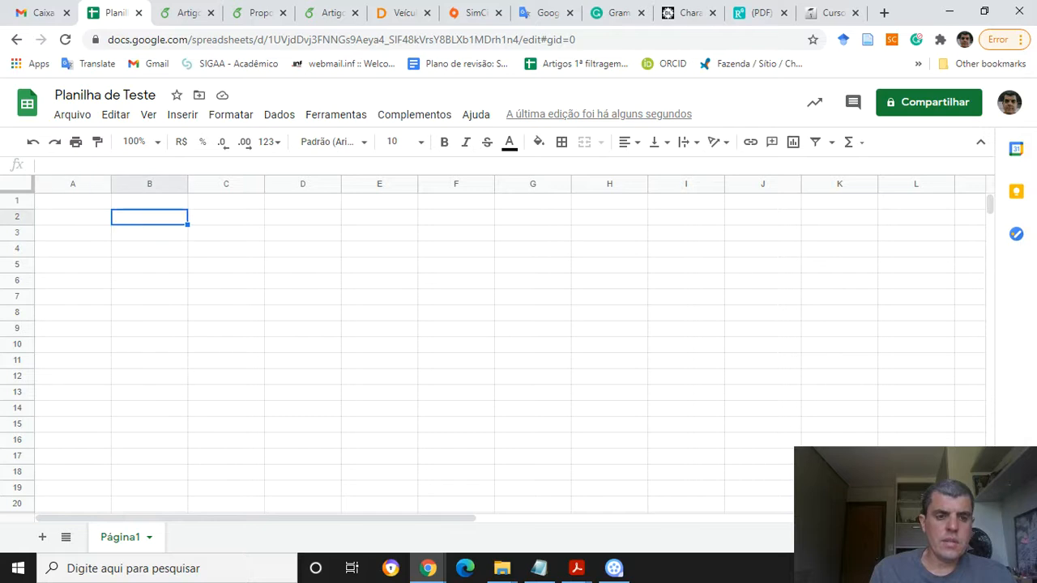
key(Right)
key(Right)
key(Right)
key(Left)
key(Left)
key(Left)
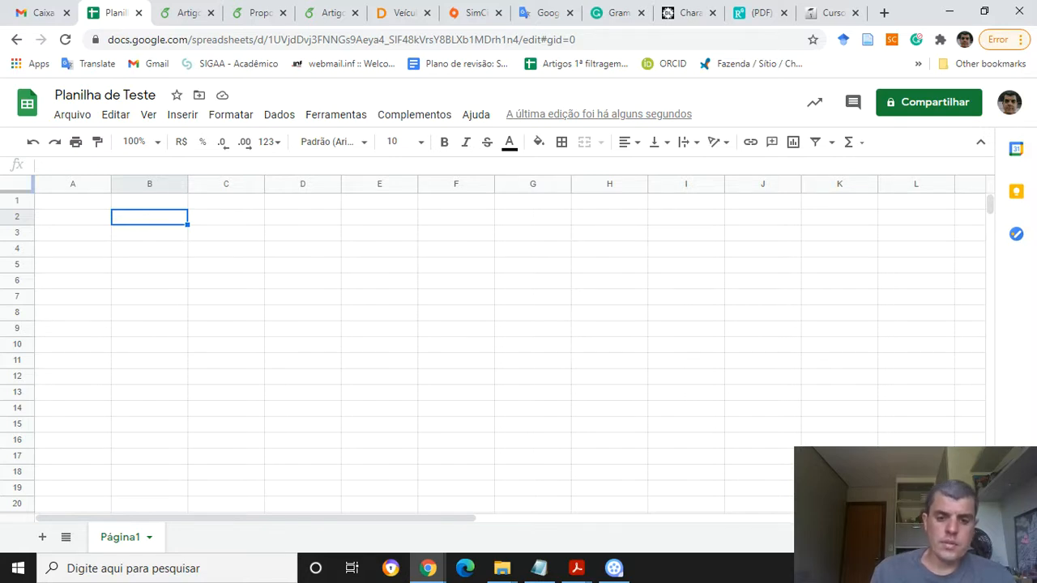
Type B2 into cell B4 and clear it again
click(149, 249)
text(B2)
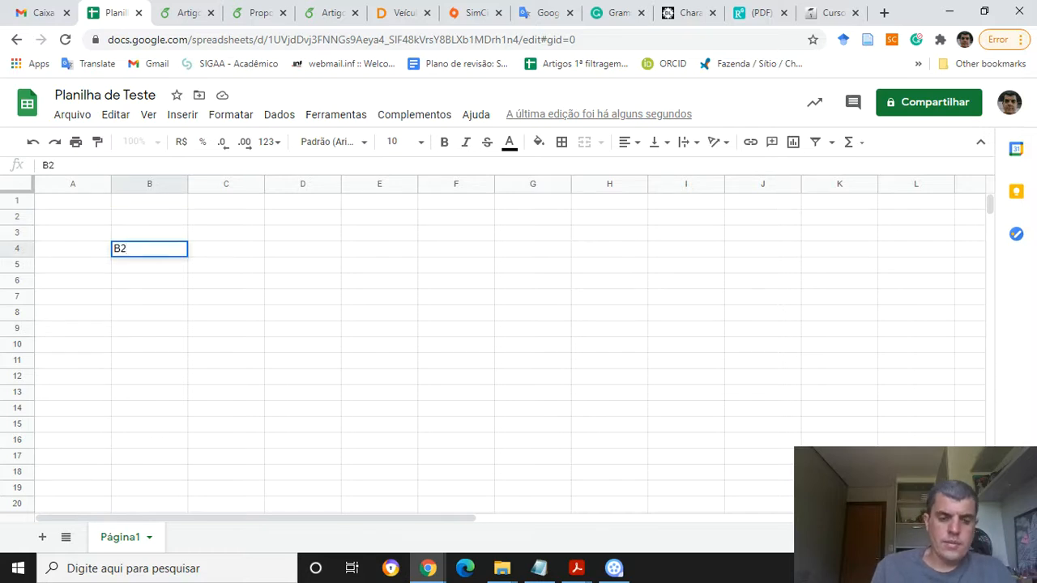
key(Return)
click(149, 249)
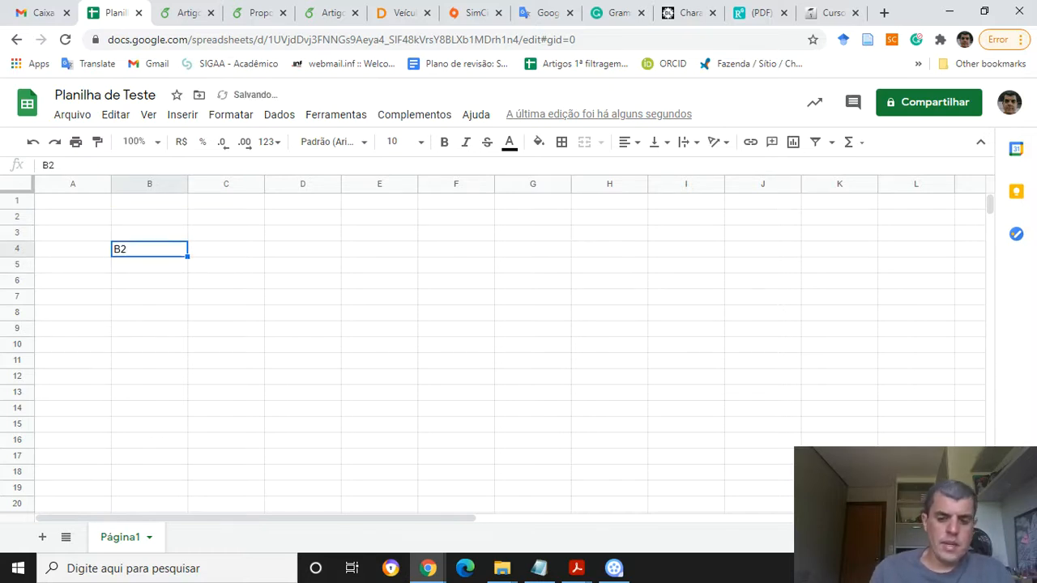
key(Delete)
Type C5 into cell C5 and clear it again
key(Up)
key(Up)
key(Right)
key(Down)
key(Down)
key(Down)
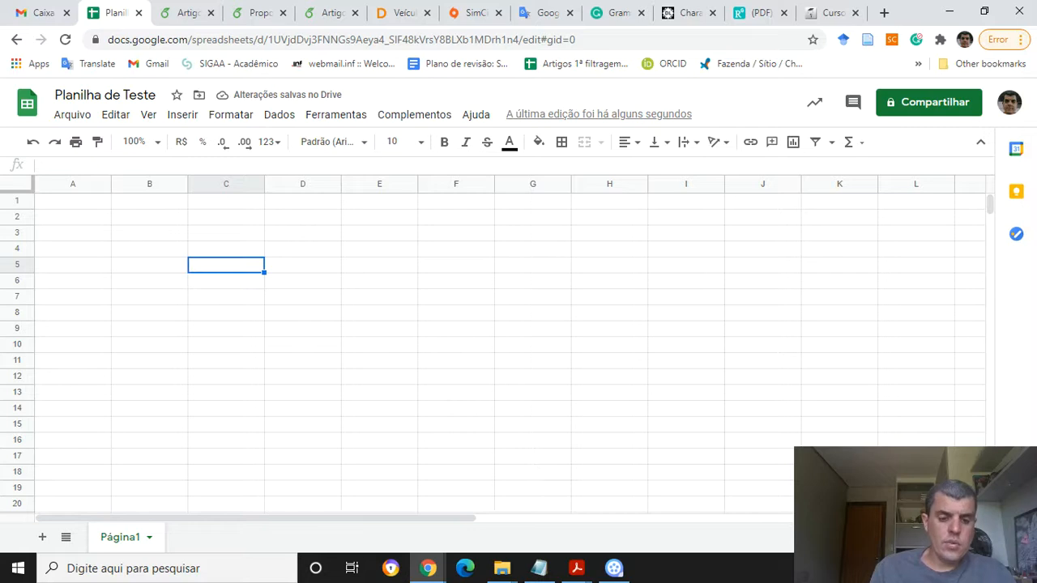
text(C5)
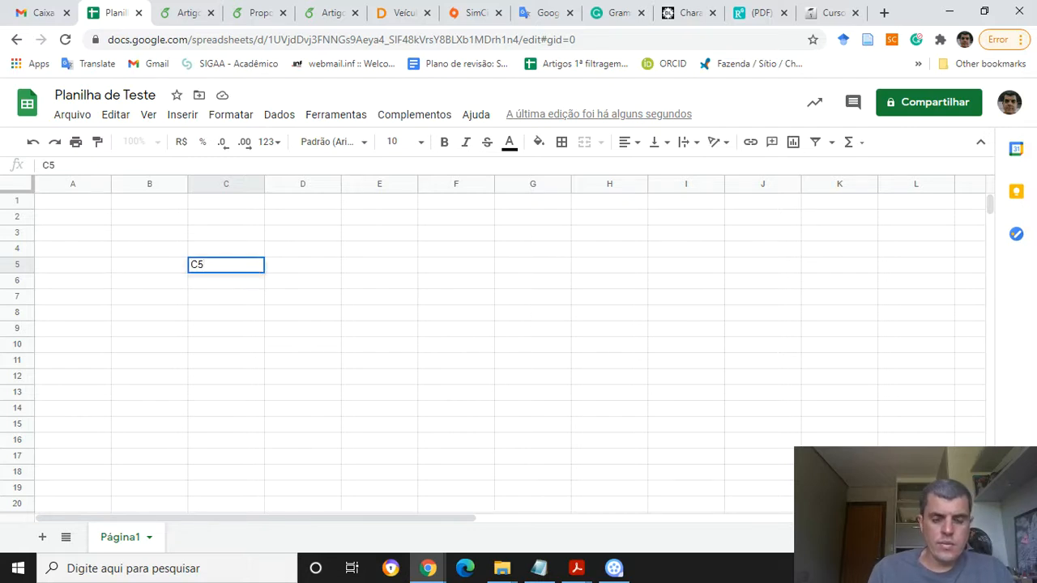
key(Return)
key(Up)
key(Delete)
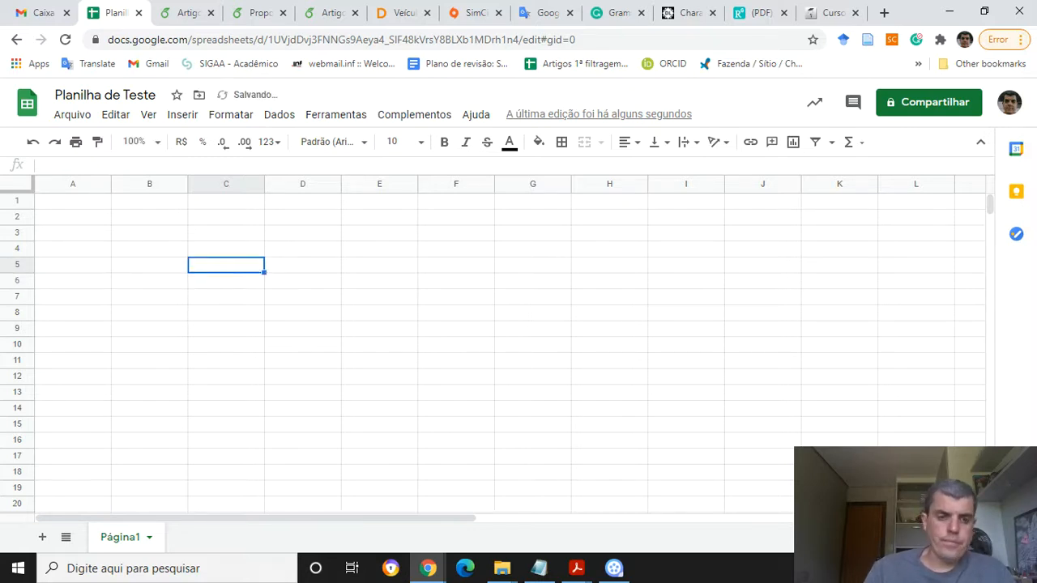
Enter the text Teste in cell B2
key(Up)
key(Up)
key(Up)
key(Left)
key(Left)
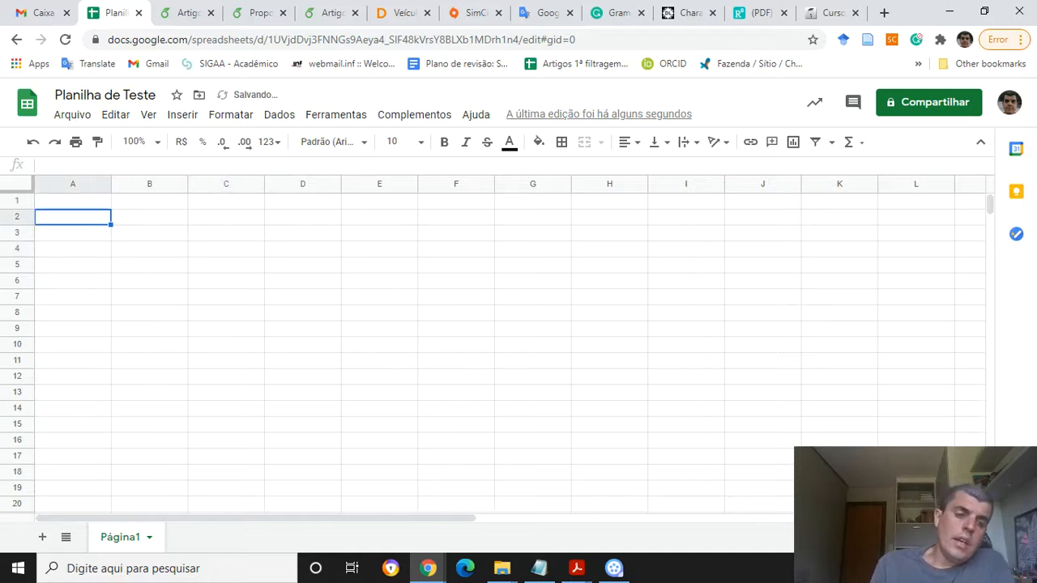
key(Right)
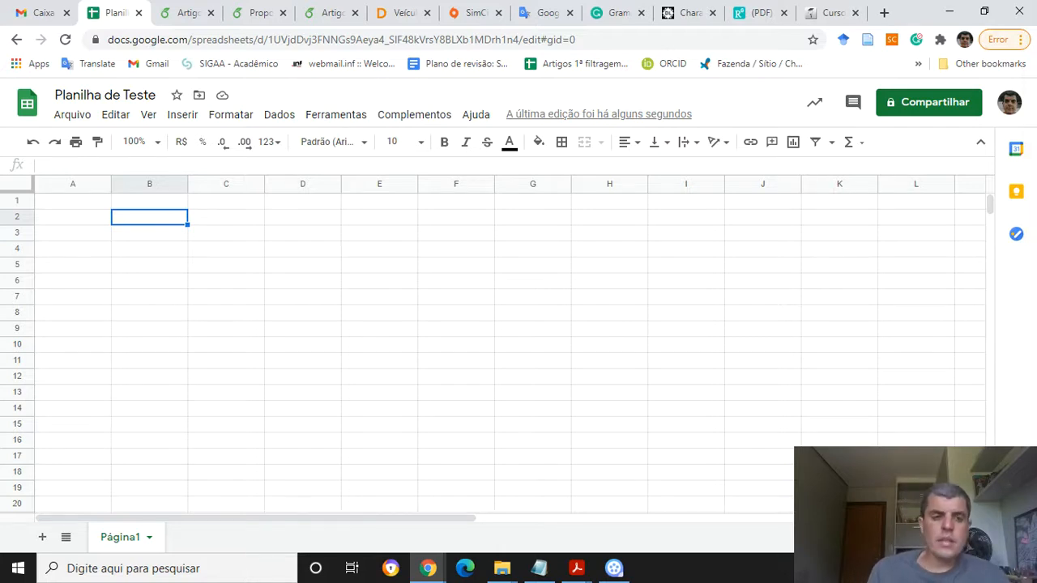
text(dfajshdgfjasdf)
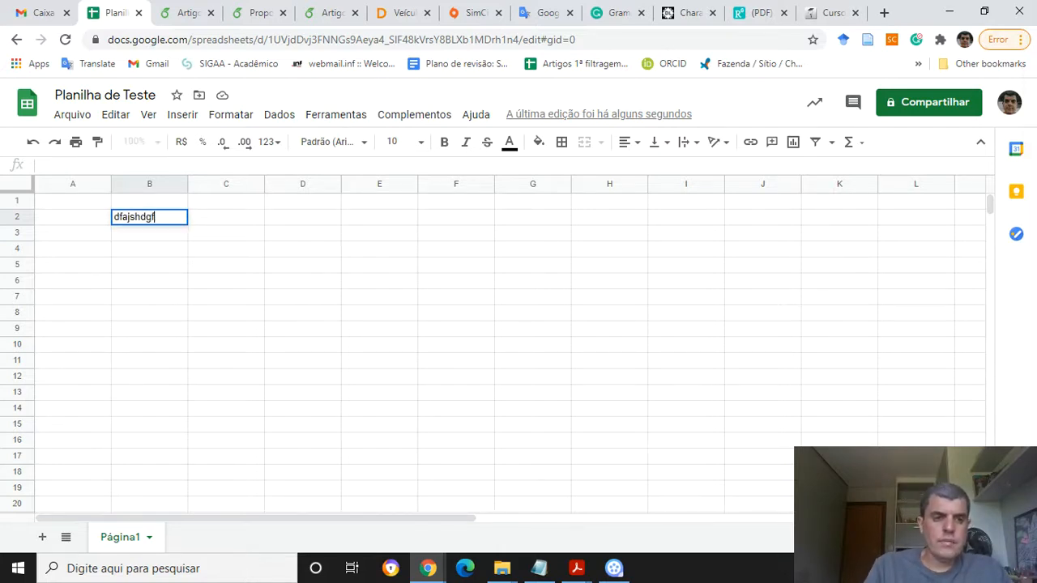
key(BackSpace)
key(BackSpace)
key(BackSpace)
key(BackSpace)
key(BackSpace)
key(BackSpace)
key(BackSpace)
key(BackSpace)
key(BackSpace)
key(BackSpace)
key(BackSpace)
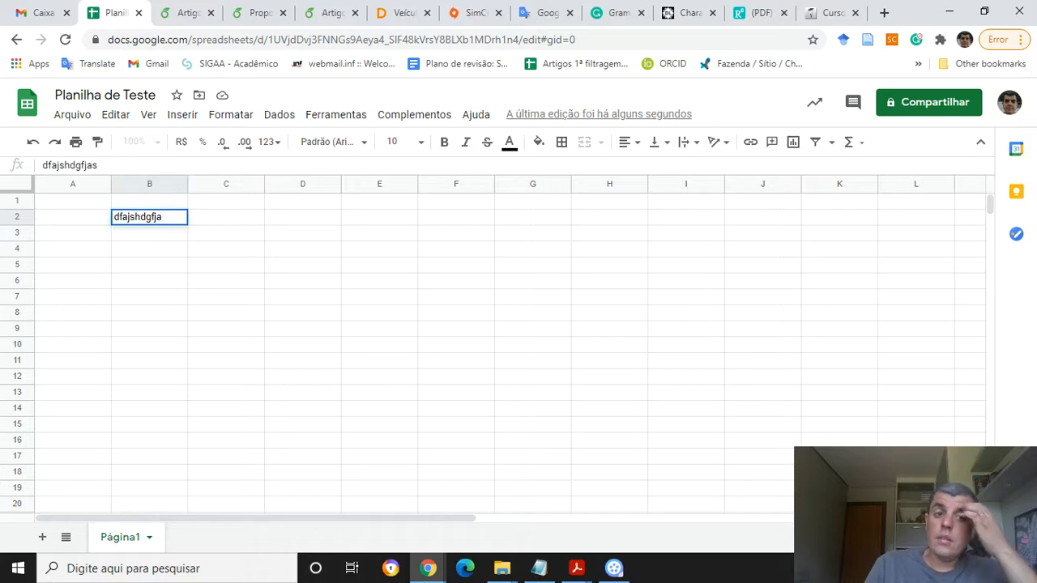
key(BackSpace)
key(BackSpace)
key(BackSpace)
text(Teste)
key(Return)
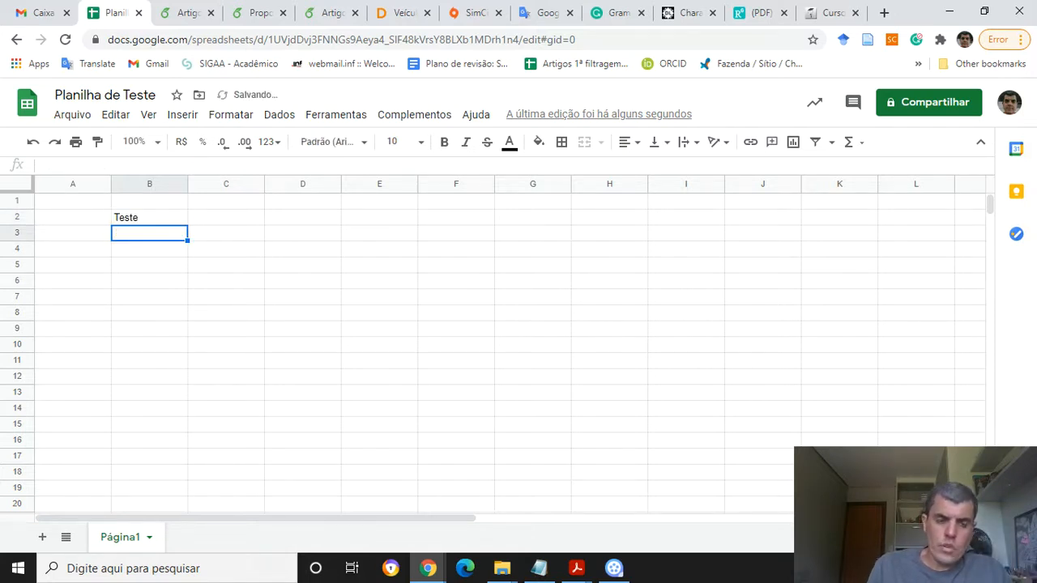
Return to cell B2 and make its Teste text bold and italic
key(Up)
key(Right)
key(Left)
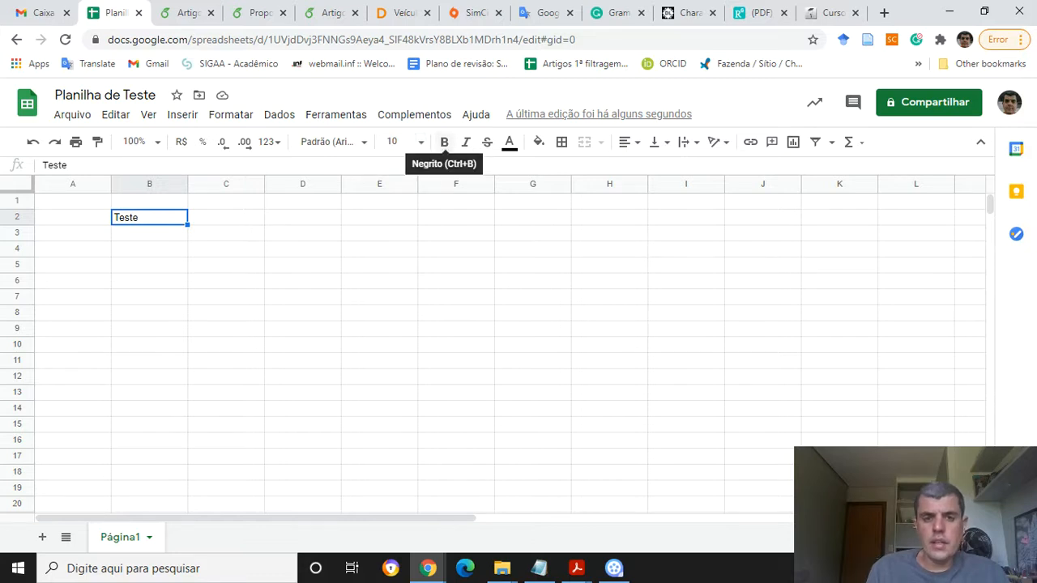
click(444, 142)
click(465, 142)
Change cell B2's font to Ultra and its font size to 11
click(332, 142)
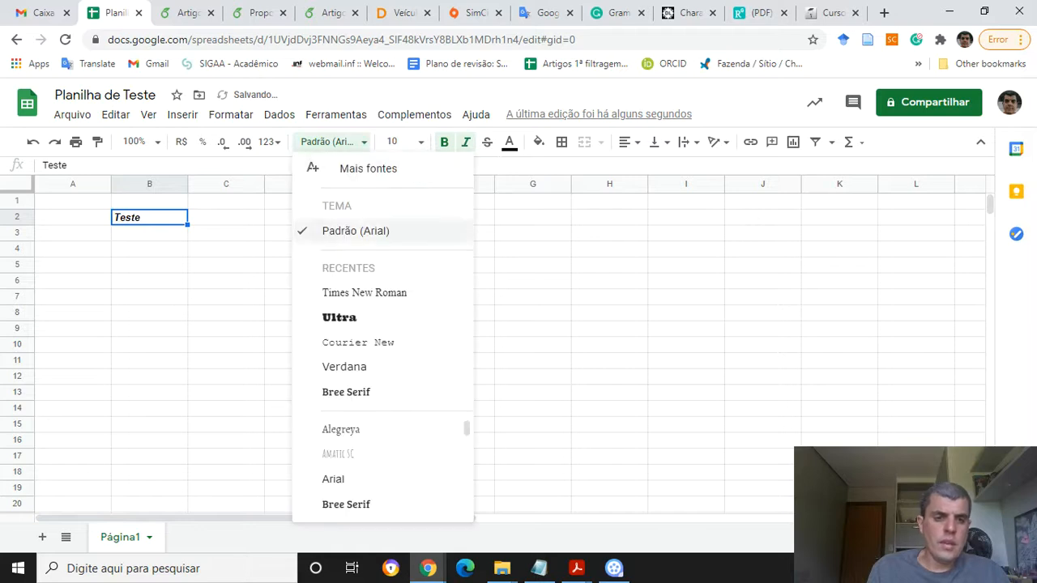
click(340, 317)
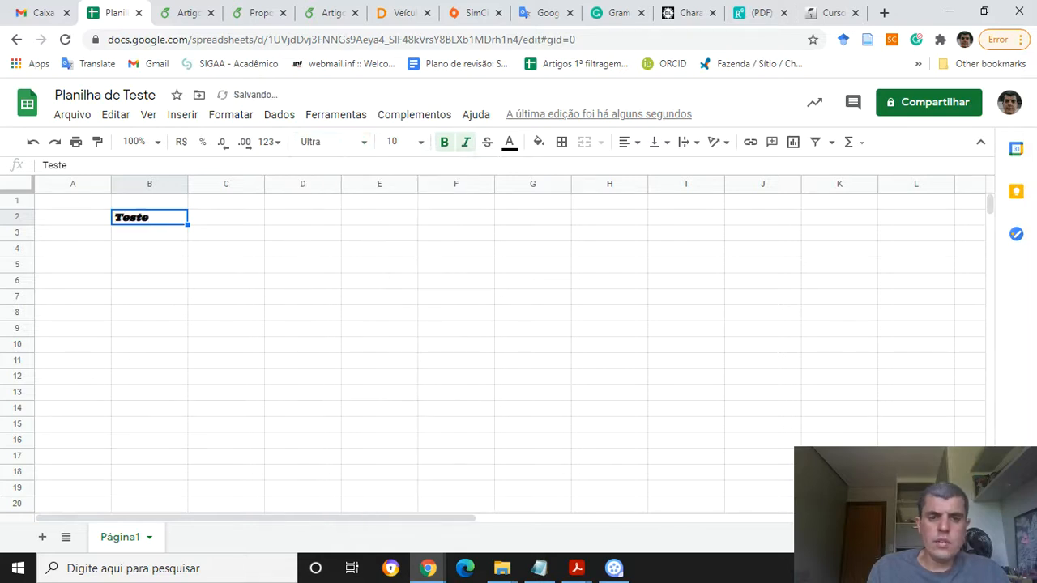
click(397, 141)
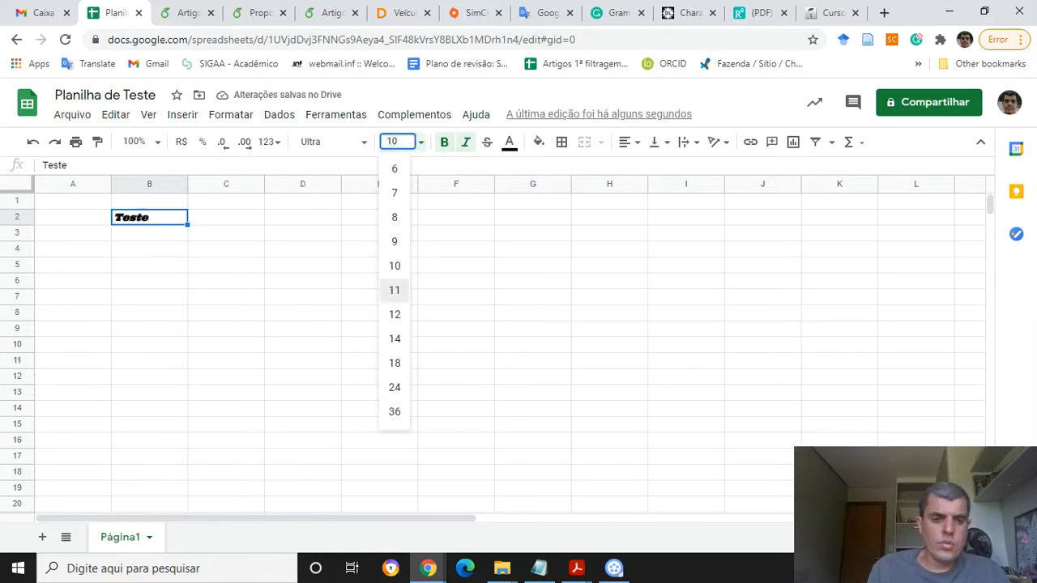
click(395, 290)
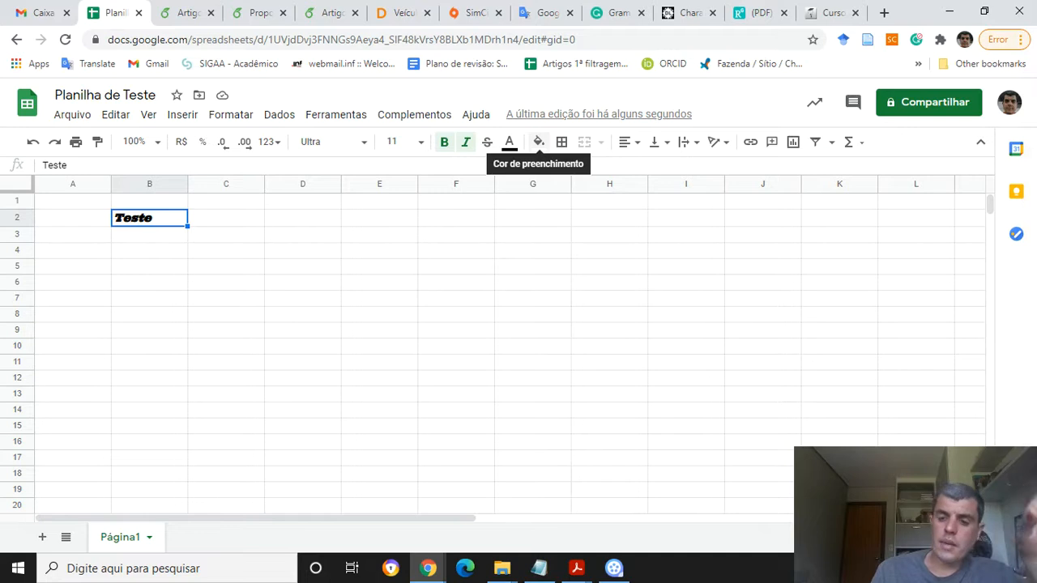
Fill cell B2 with yellow background colour
click(538, 142)
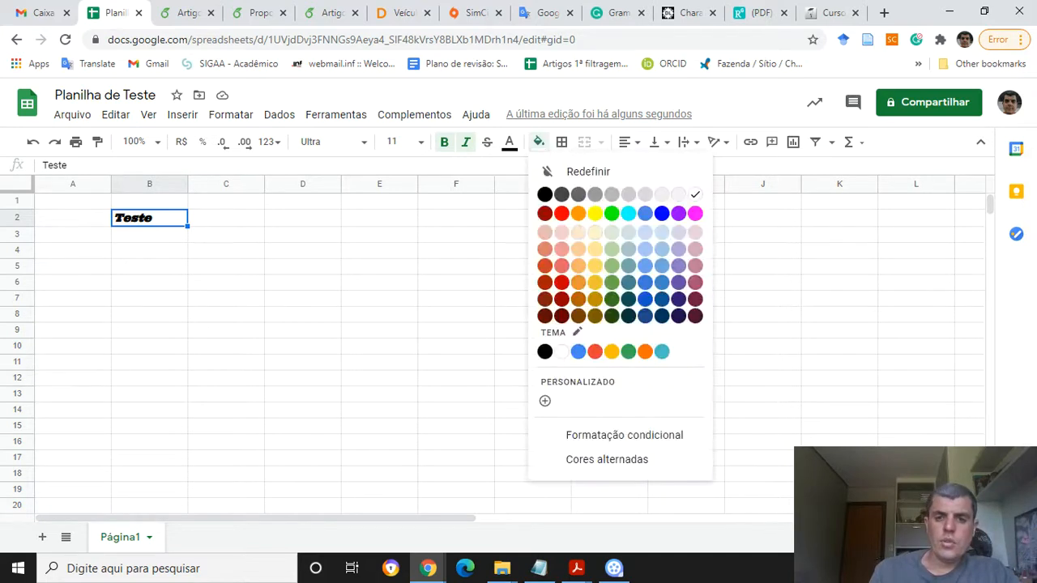
click(594, 213)
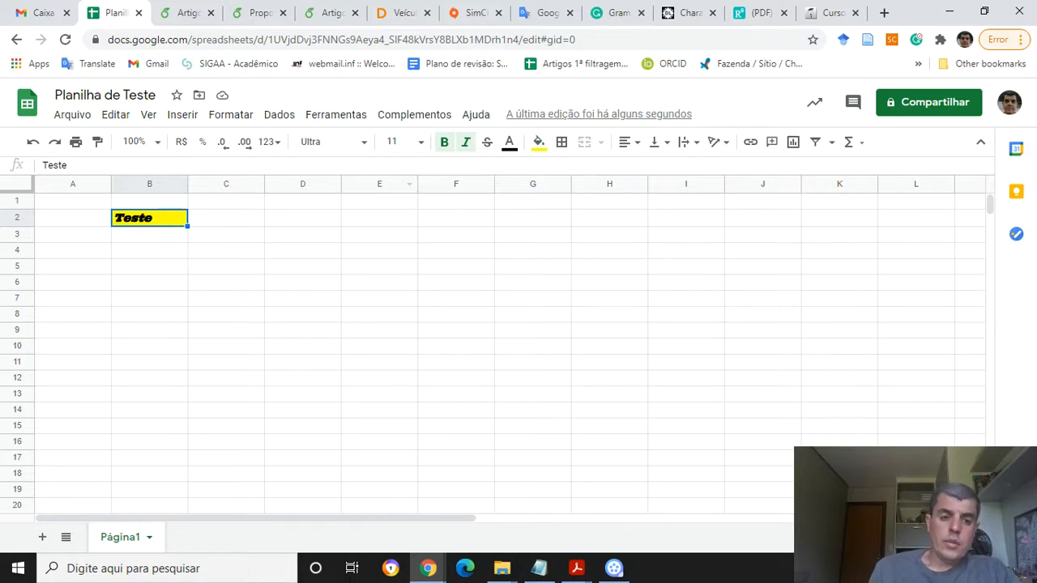
Select neighbouring cells and return to B2 to compare their formatting
click(226, 218)
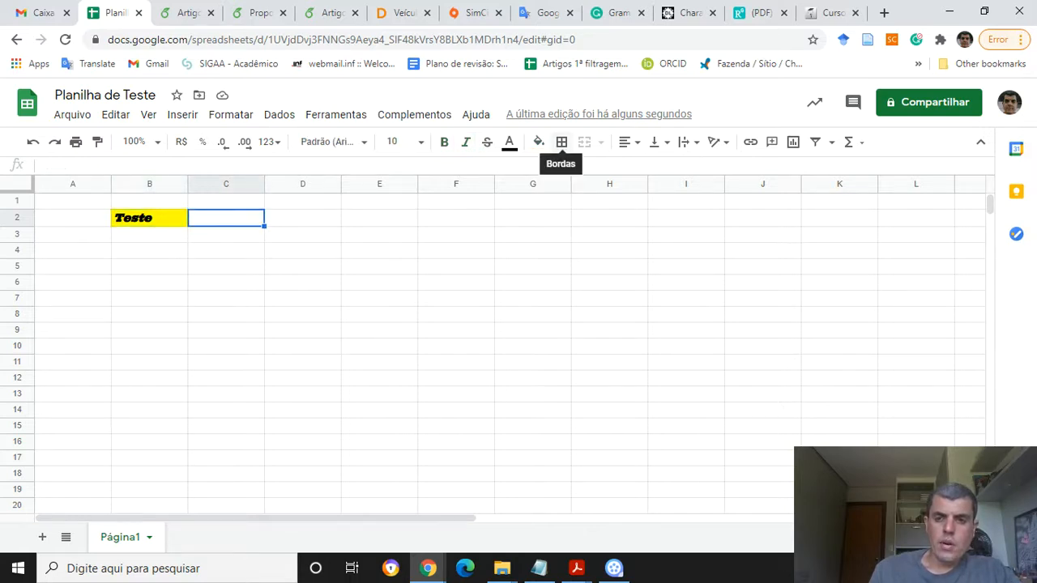
click(149, 201)
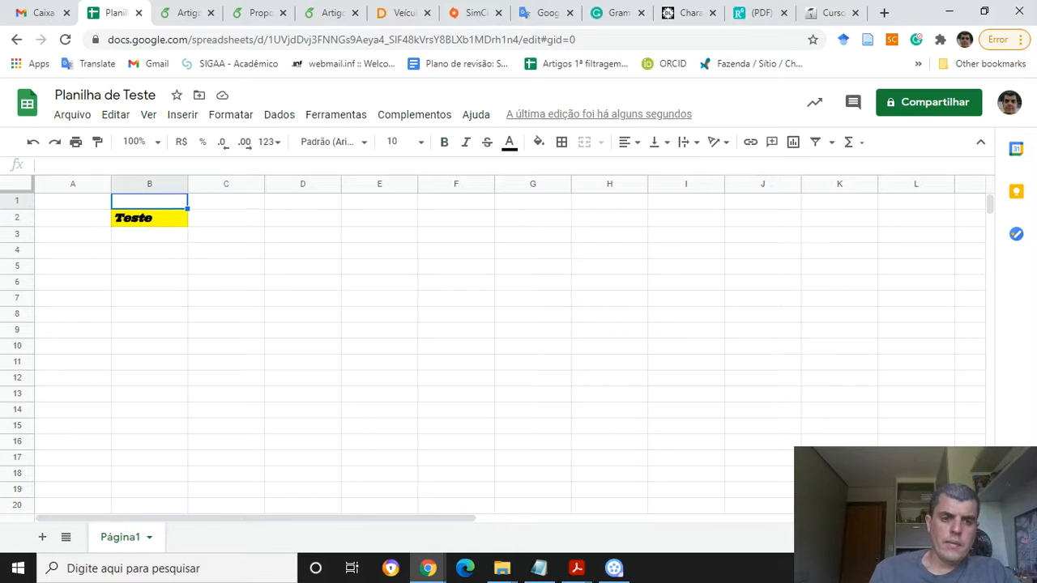
click(149, 218)
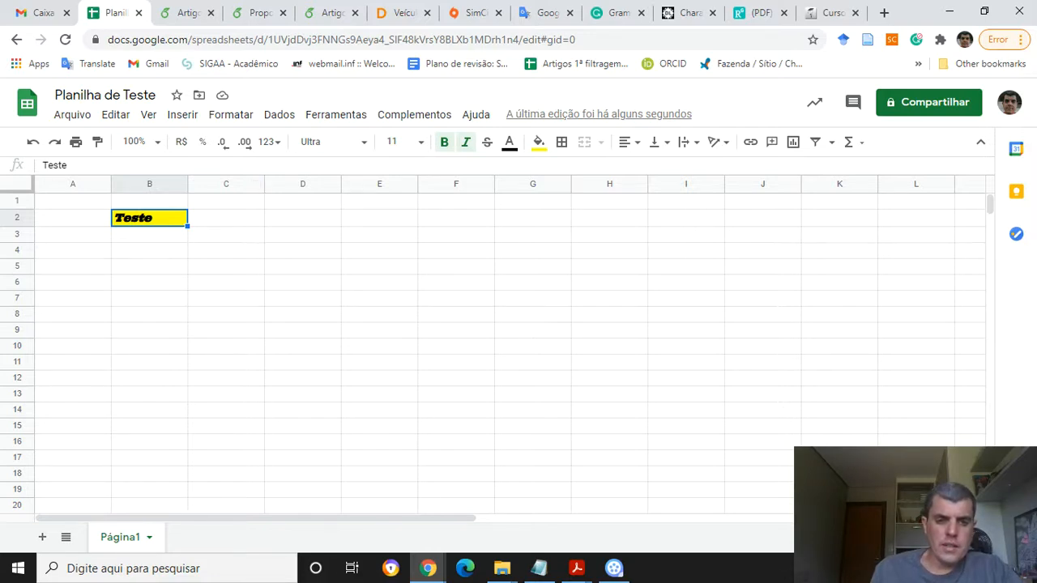
click(226, 218)
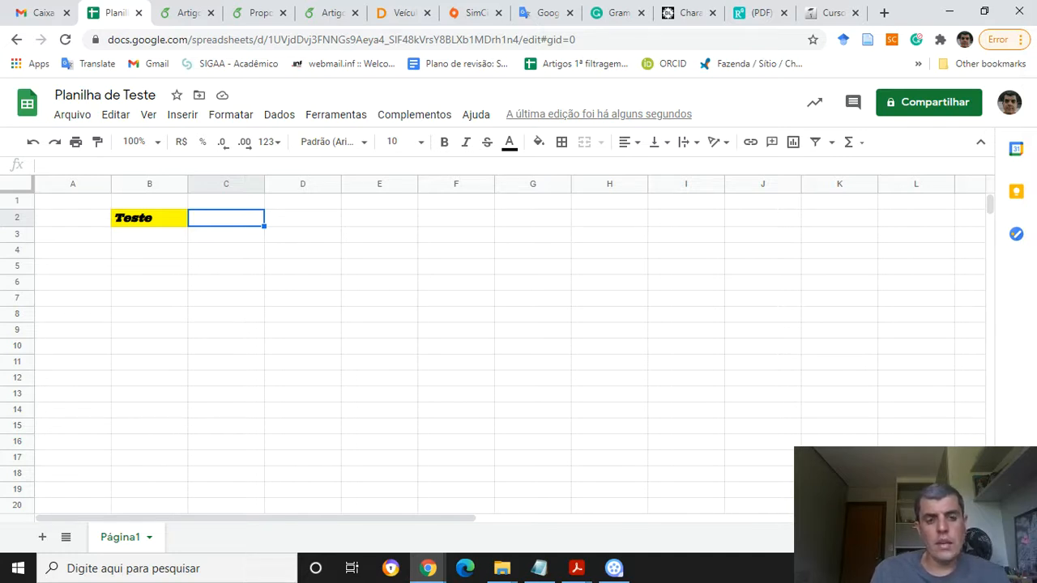
key(Right)
key(Right)
key(Left)
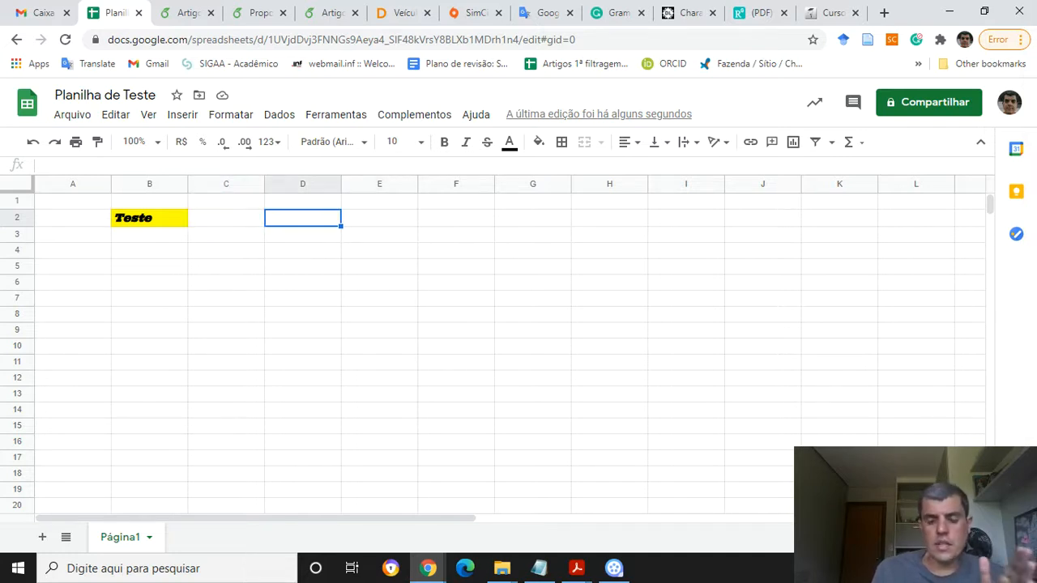
key(Down)
key(Left)
key(Left)
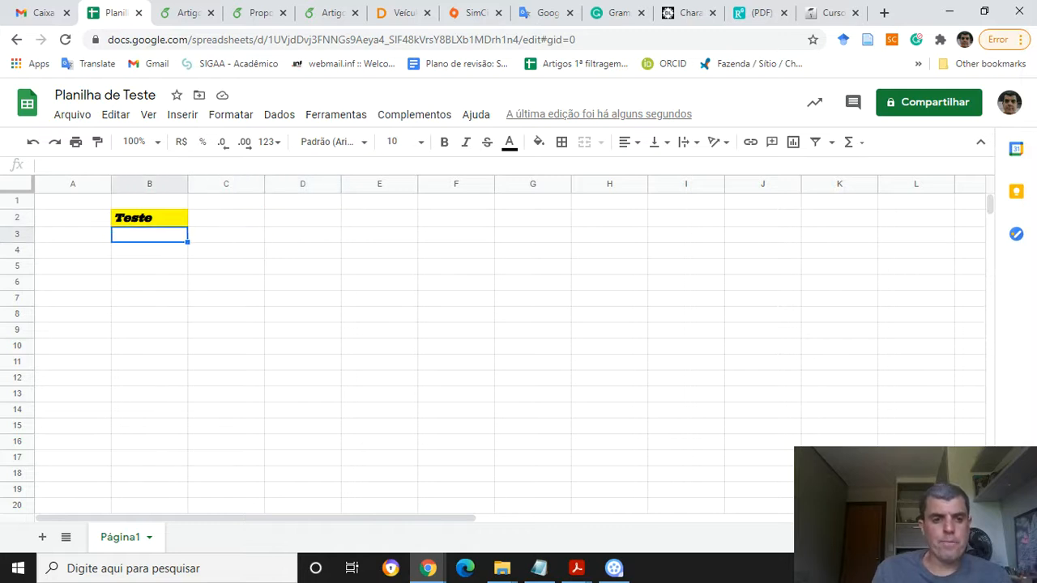
key(Up)
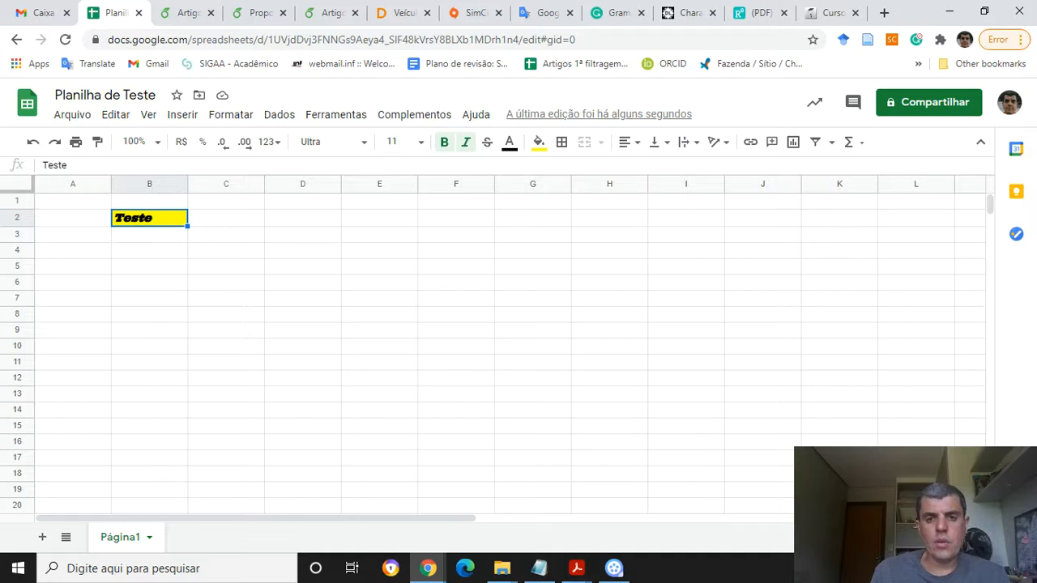
Apply outer borders to cell B2
click(562, 142)
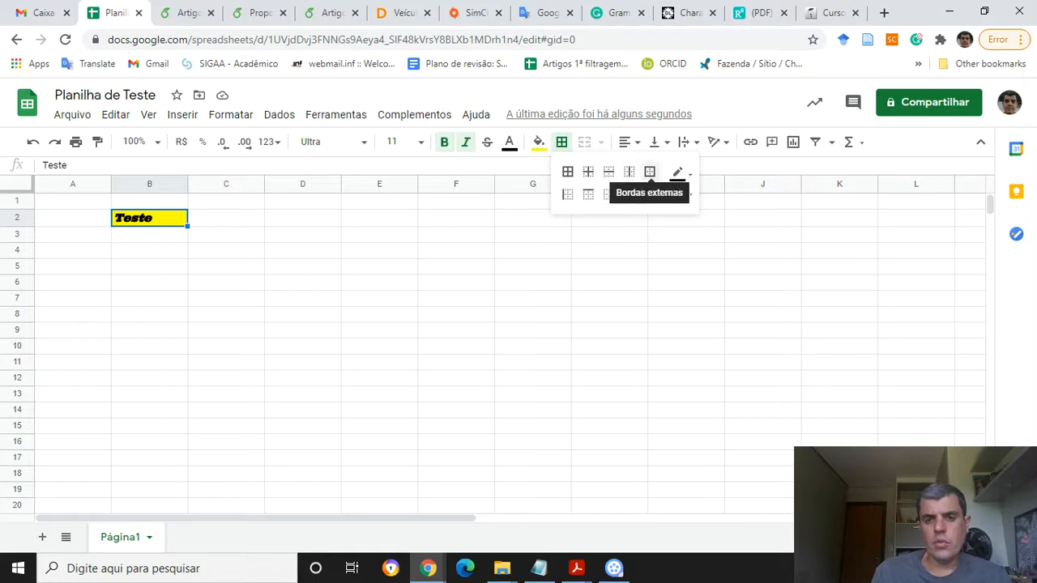
click(650, 172)
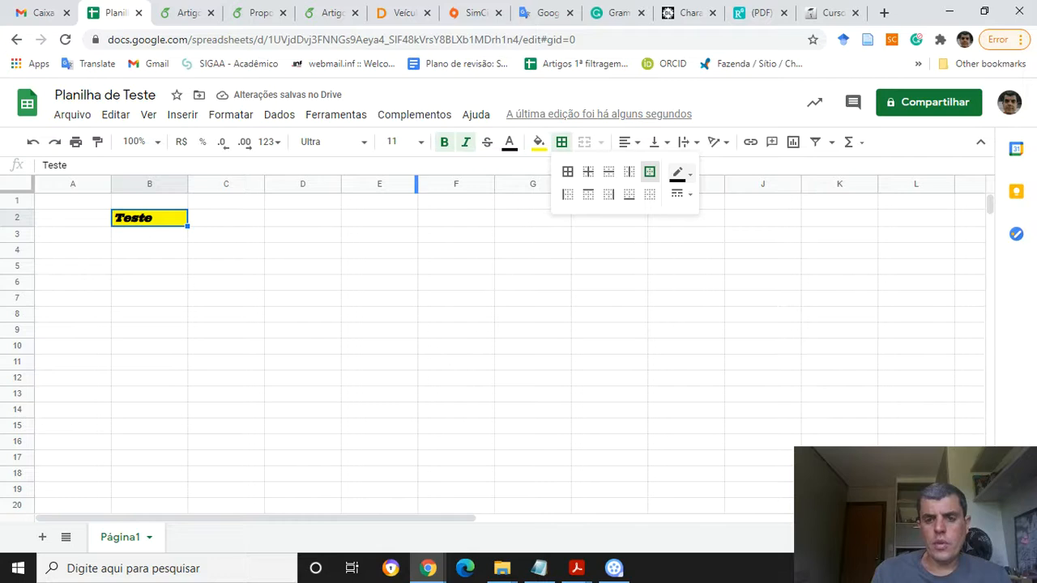
click(680, 172)
click(680, 173)
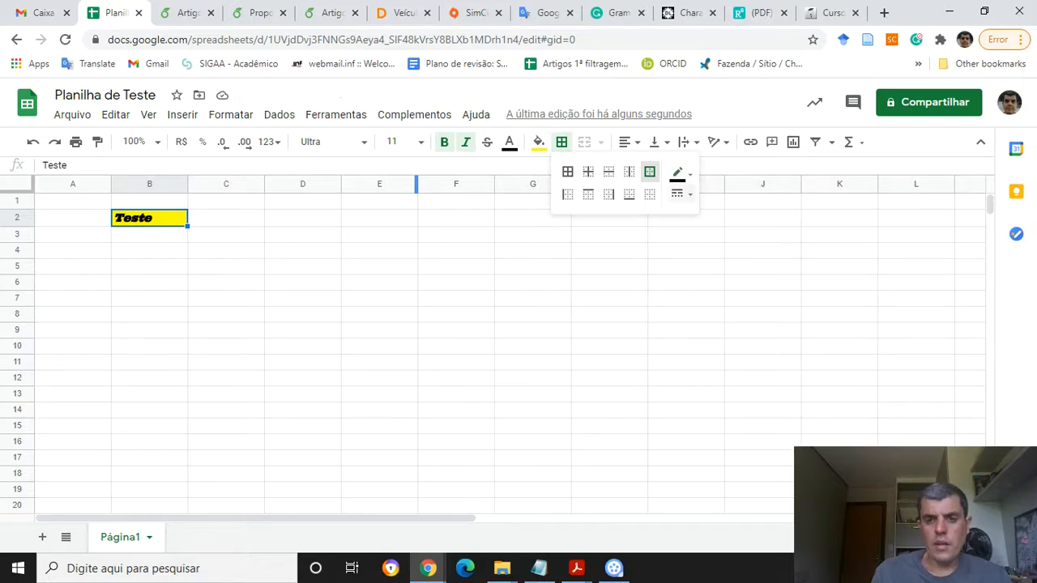
click(681, 194)
click(681, 194)
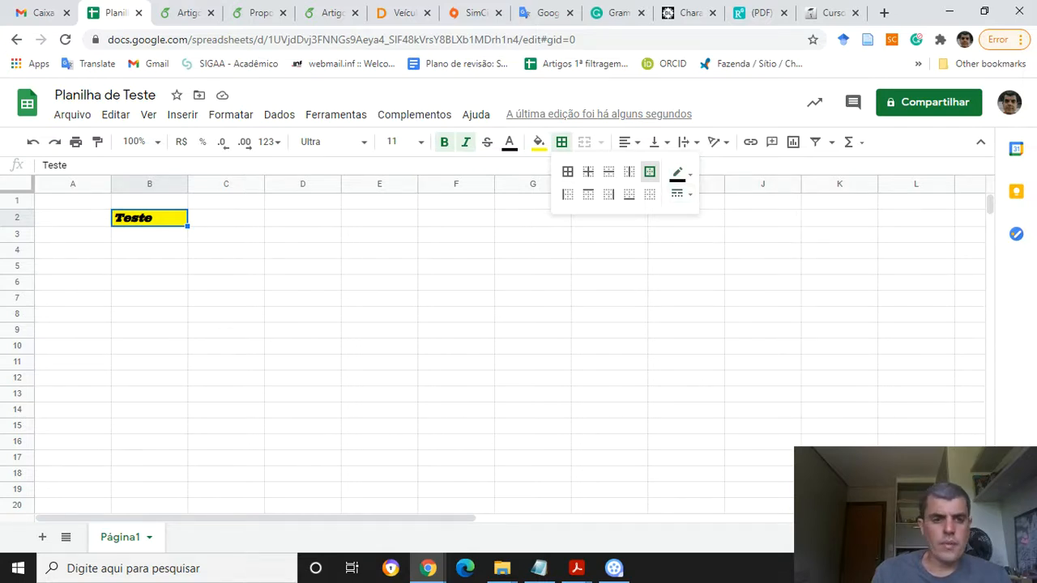
click(226, 234)
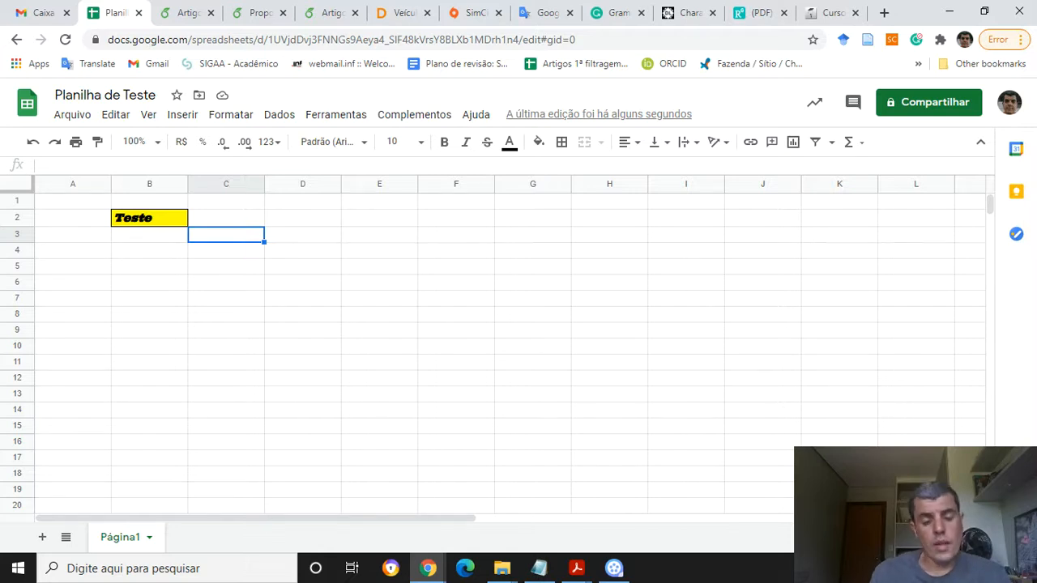
Select the range C2:D3 and apply an outer border around it
click(149, 234)
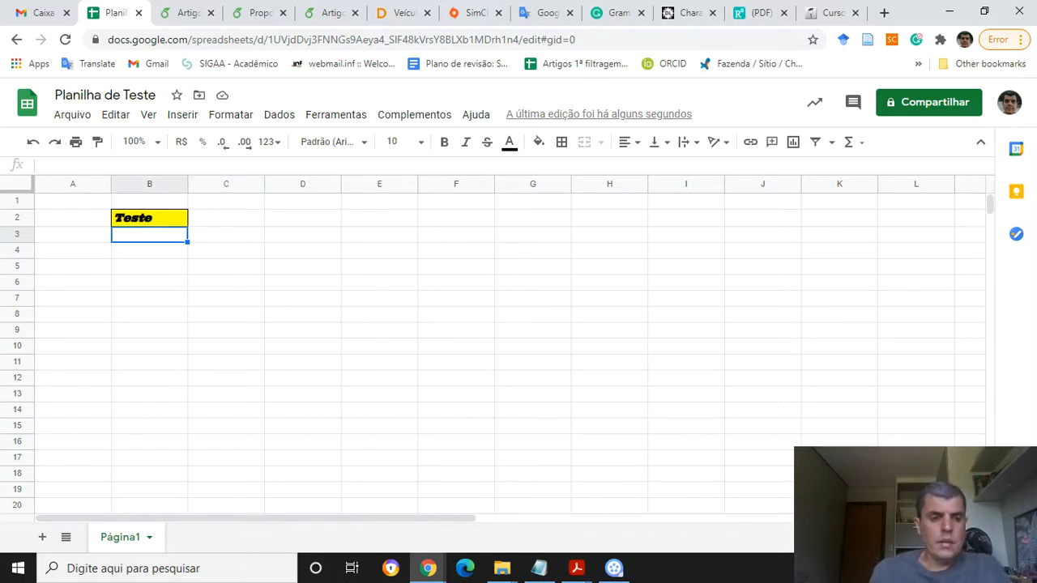
key(Up)
key(Right)
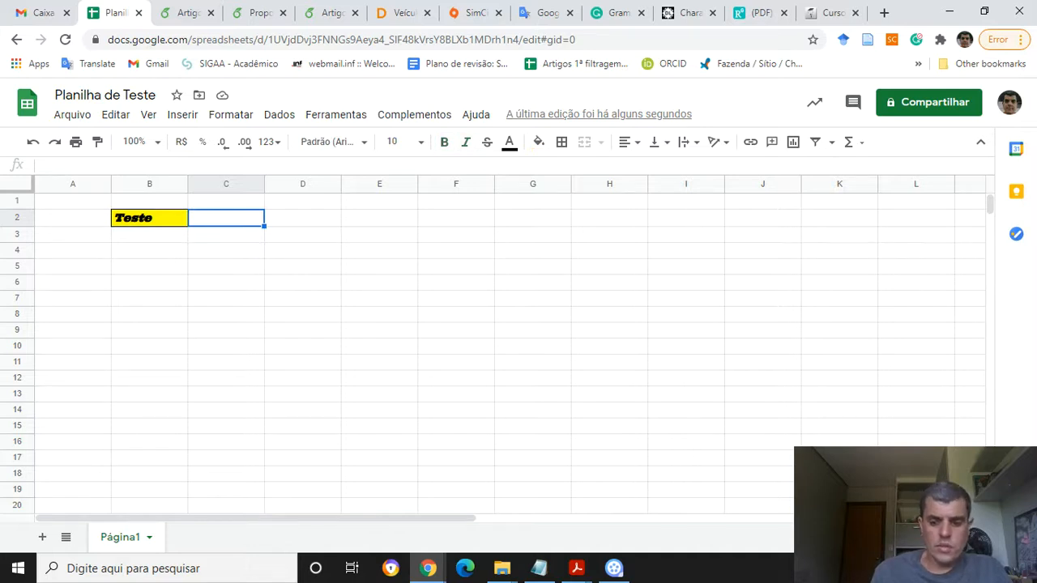
key(shift+Right)
key(shift+Down)
key(shift+Left)
key(shift+Up)
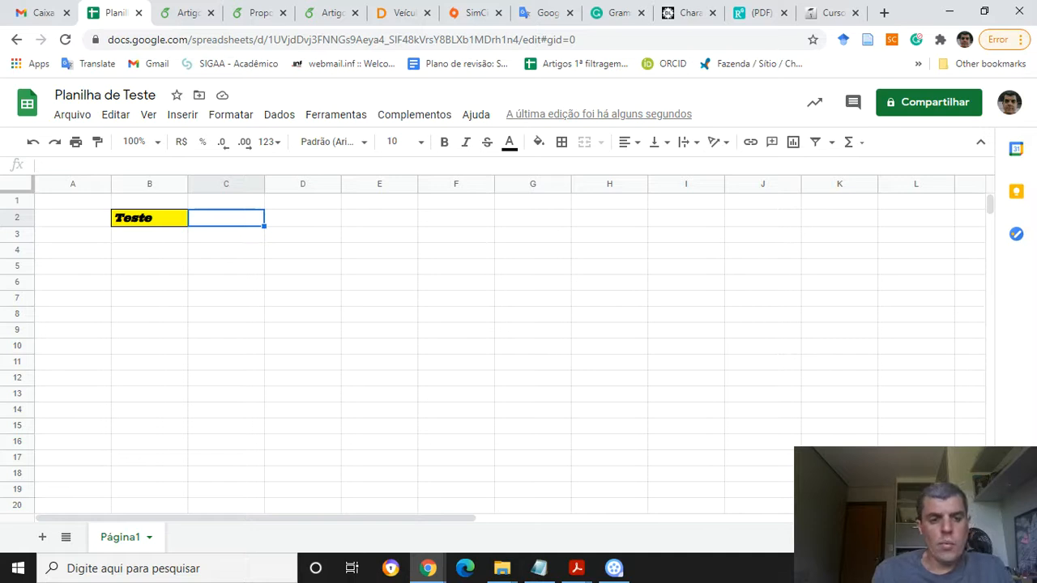
key(shift+Right)
key(shift+Down)
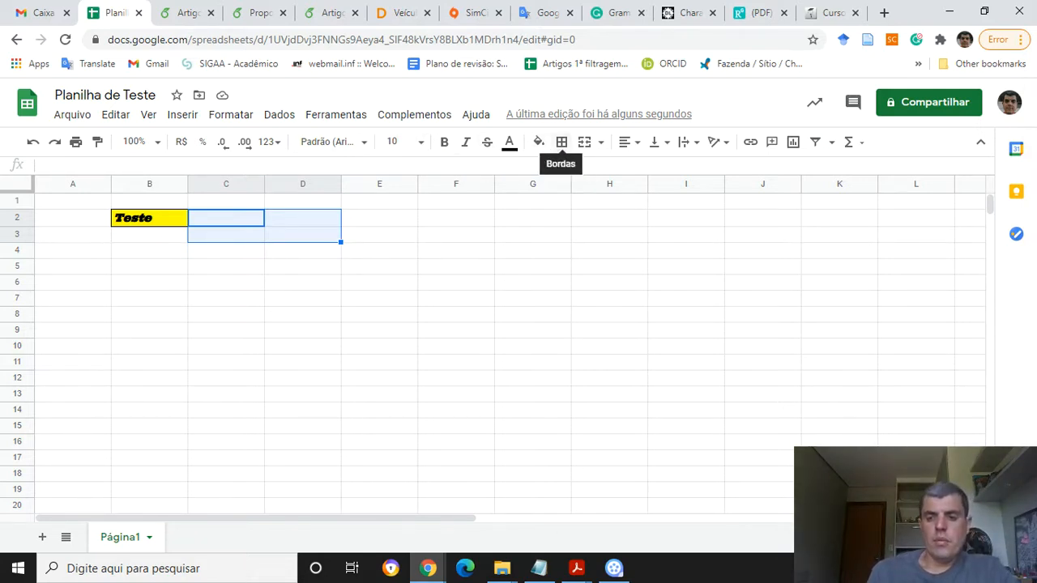
click(562, 142)
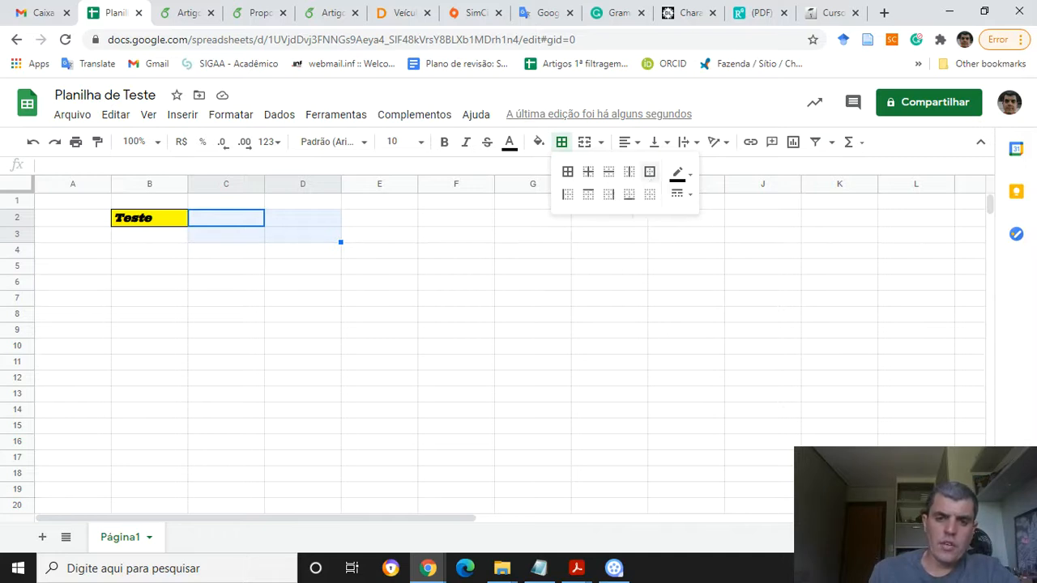
click(649, 171)
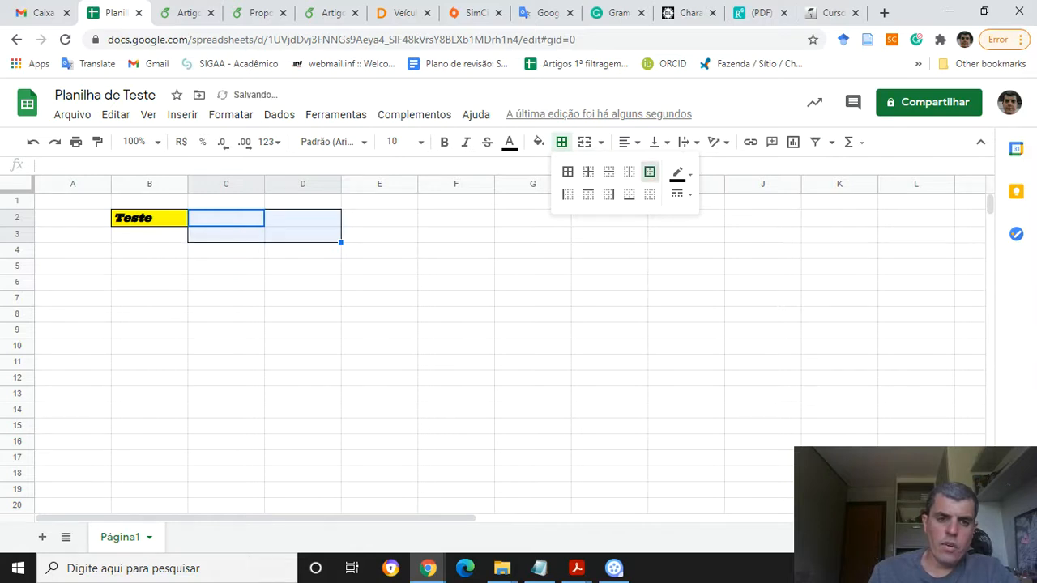
click(303, 266)
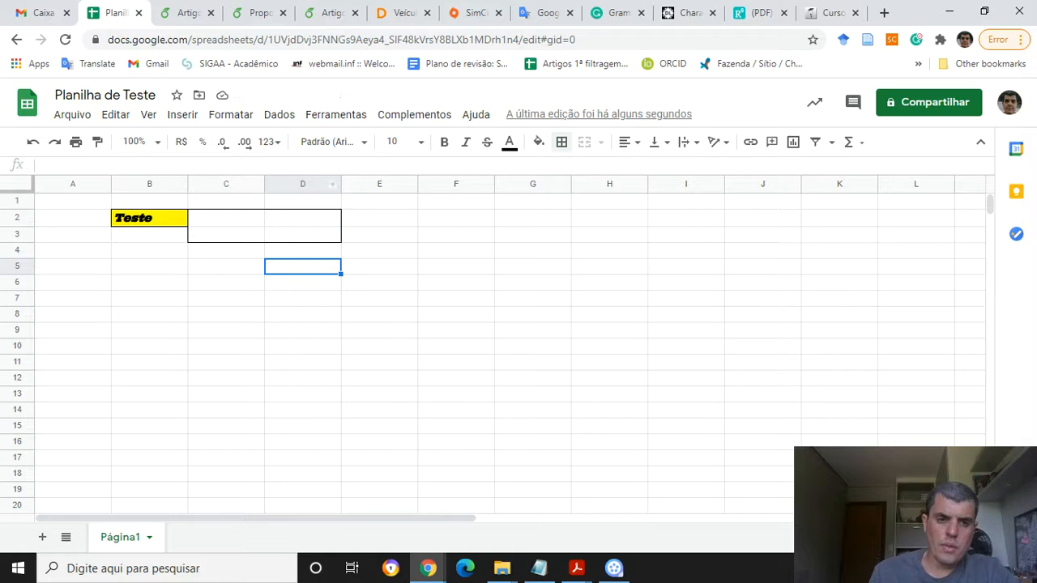
Reselect C2:D3 and apply all borders to the range
click(226, 217)
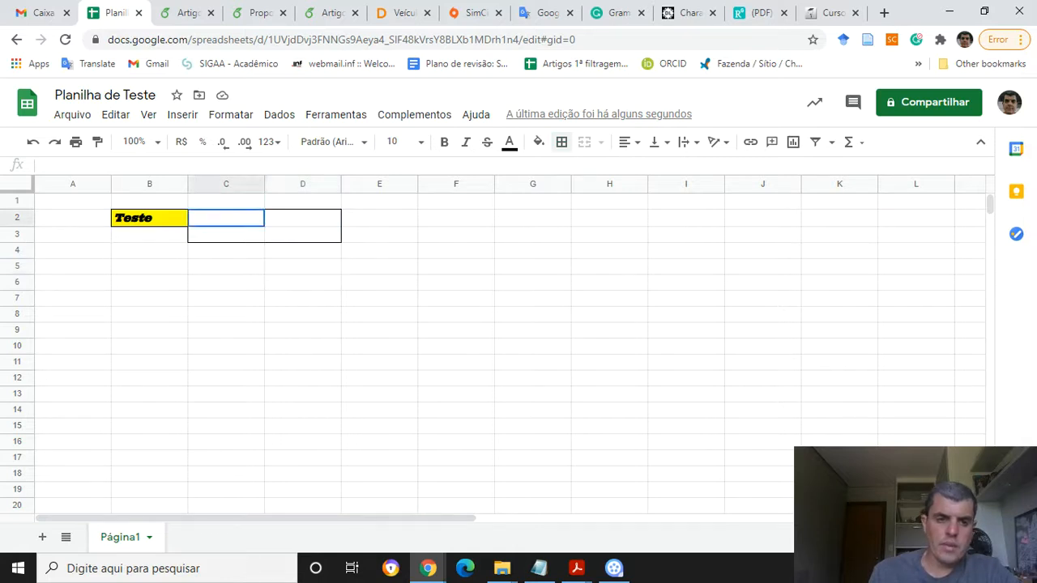
drag(226, 217, 303, 234)
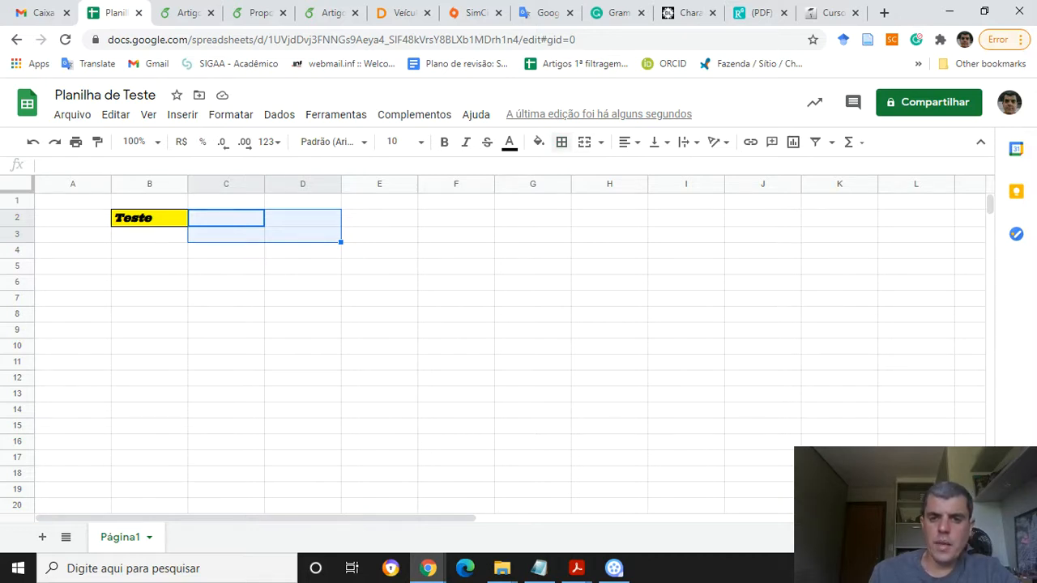
click(561, 142)
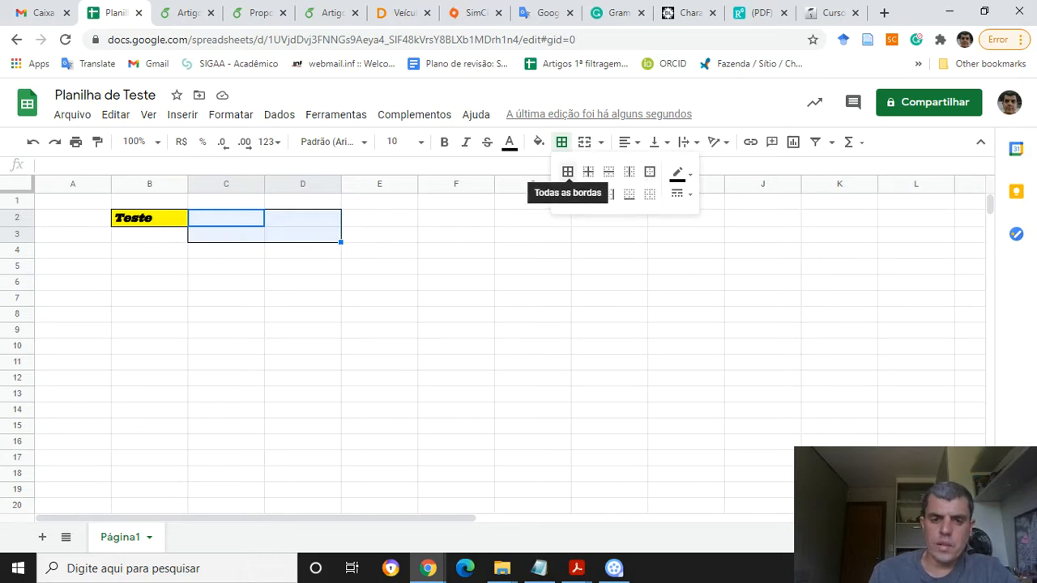
click(568, 172)
click(302, 251)
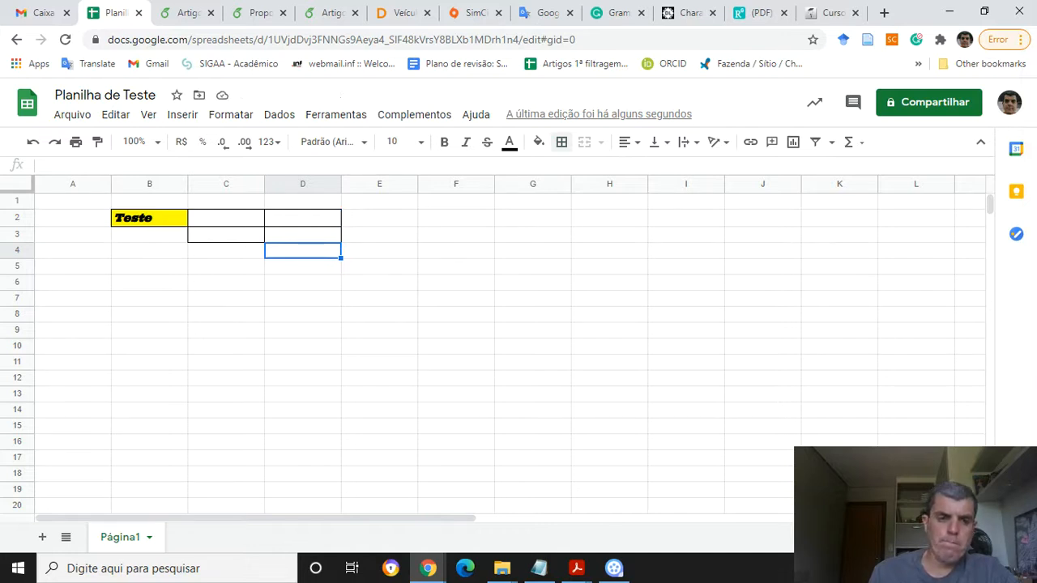
Select cells C2 and D2 and merge them into one cell
click(226, 218)
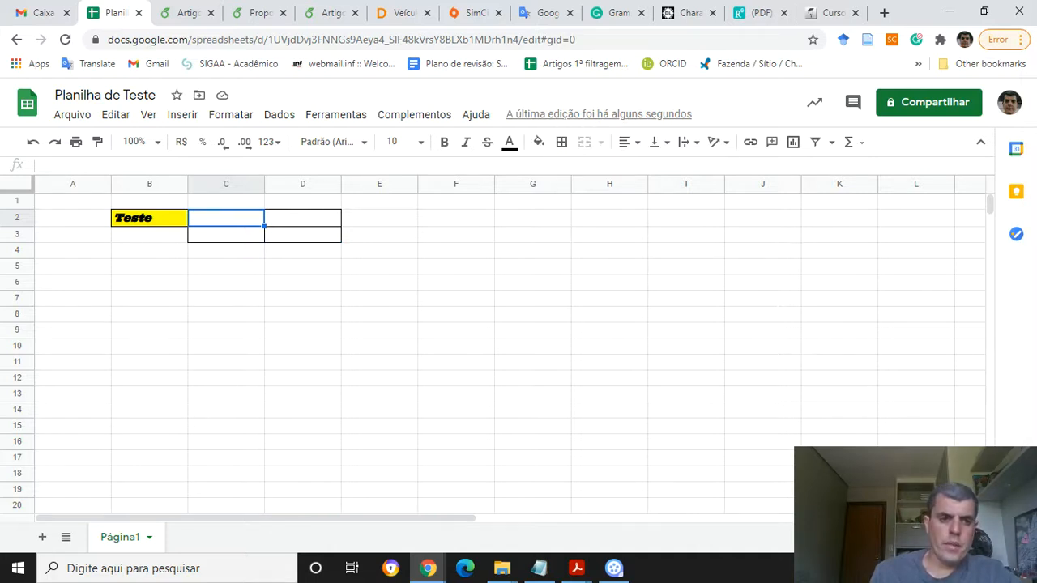
click(149, 218)
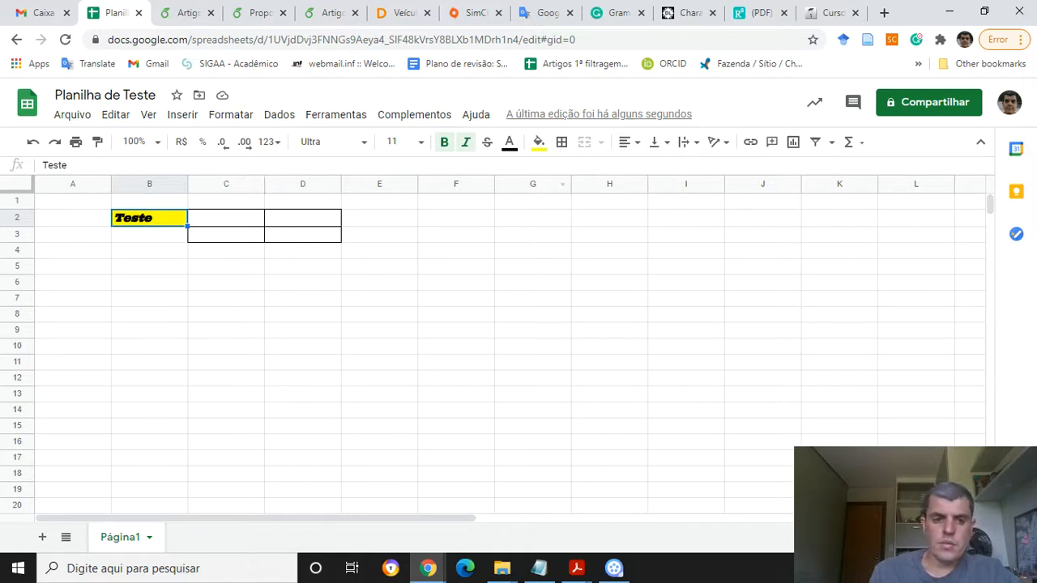
drag(228, 218, 303, 218)
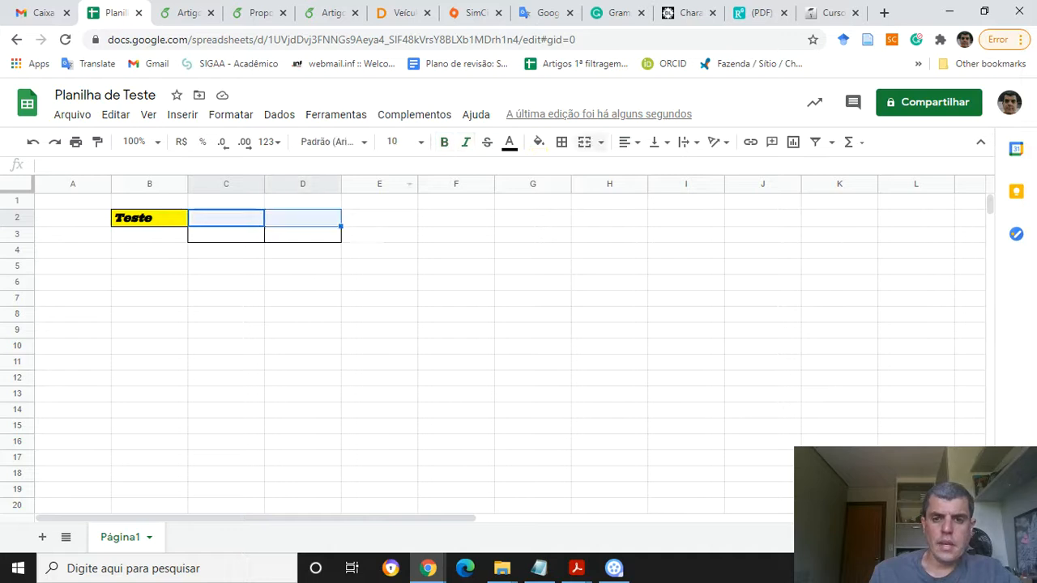
click(600, 142)
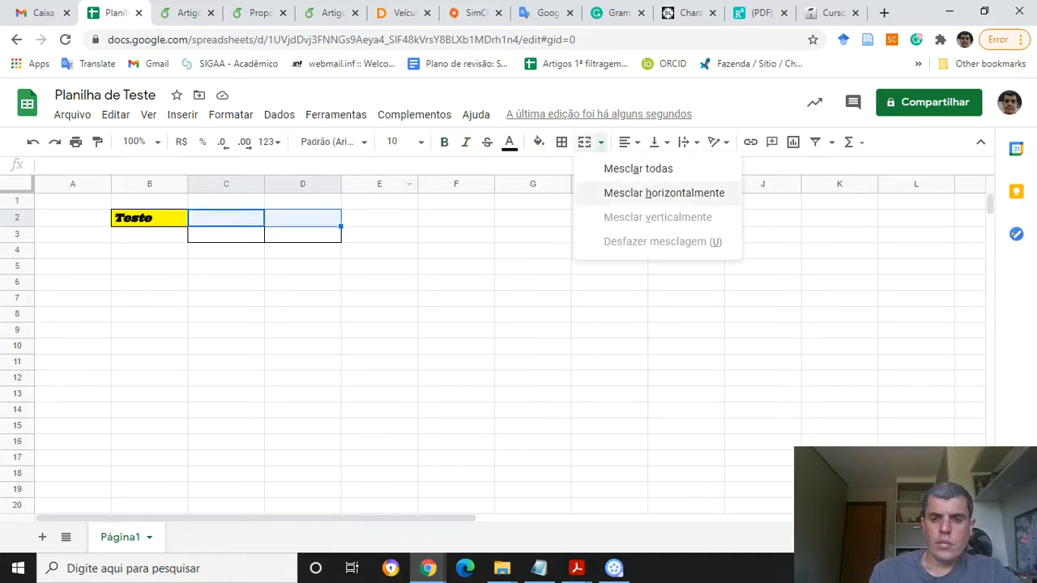
click(638, 168)
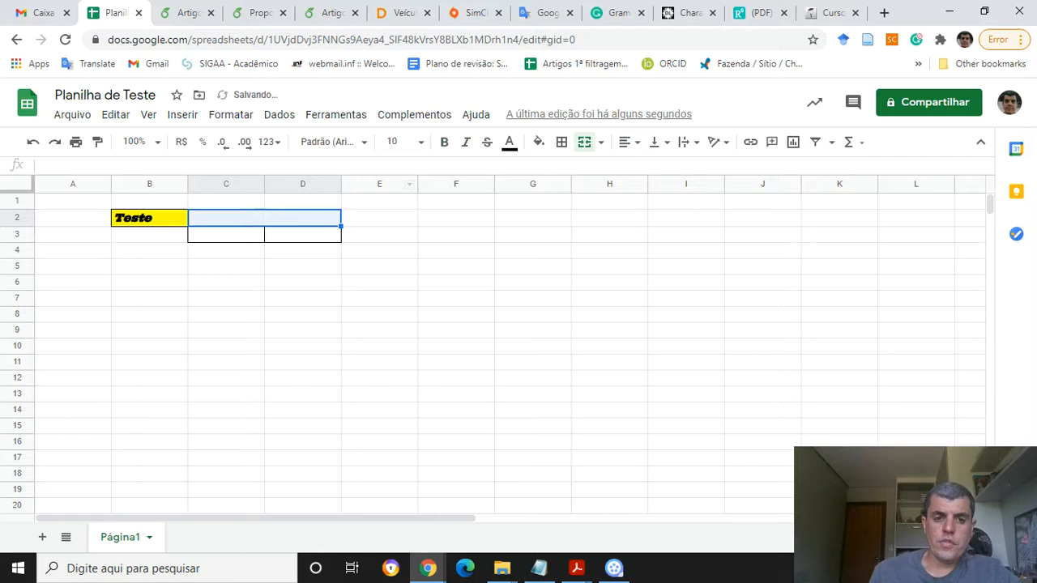
Right-align the contents of the merged C2:D2 cell
click(379, 218)
click(264, 217)
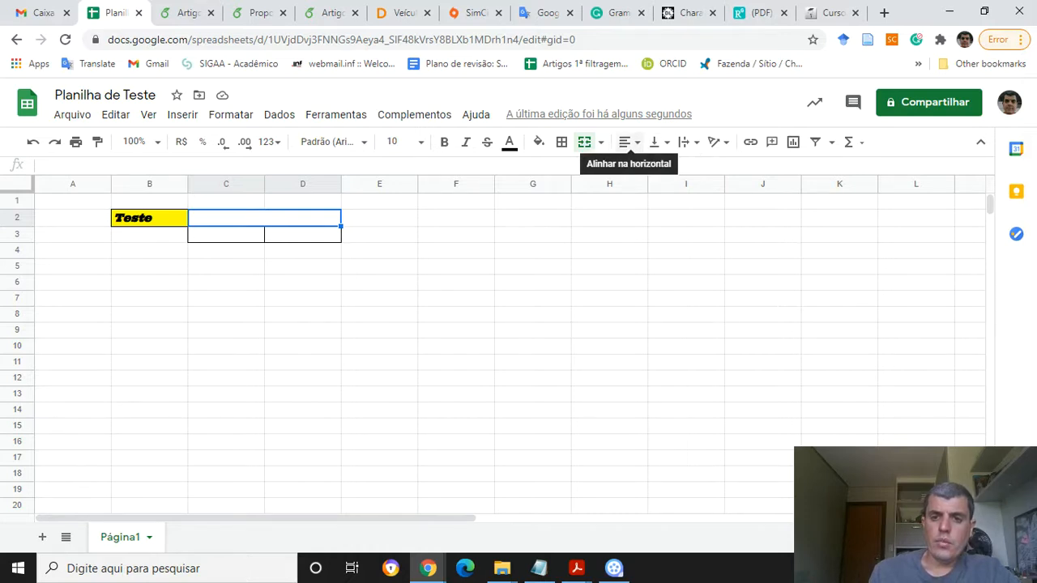
click(628, 142)
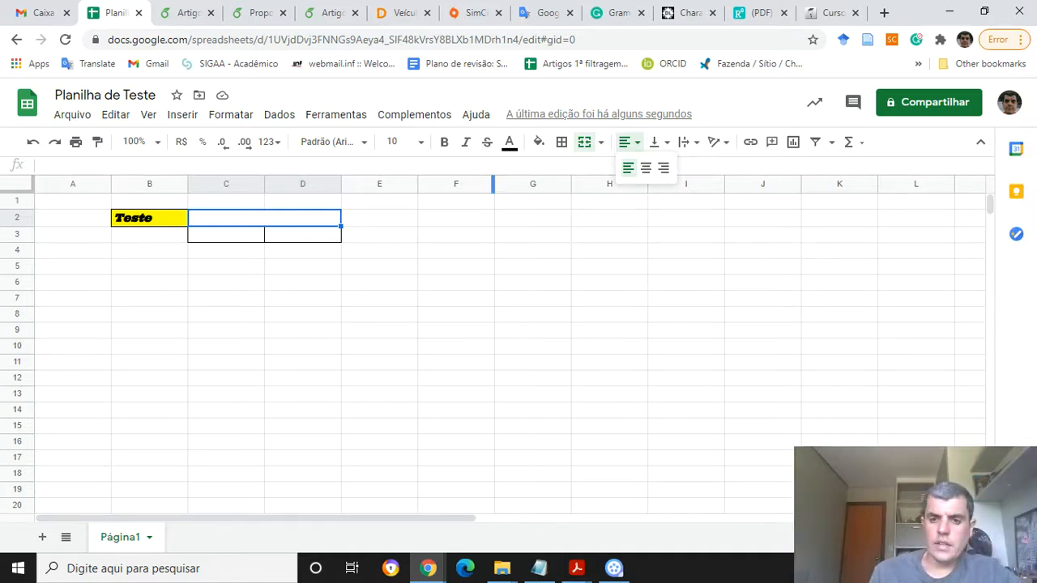
click(663, 167)
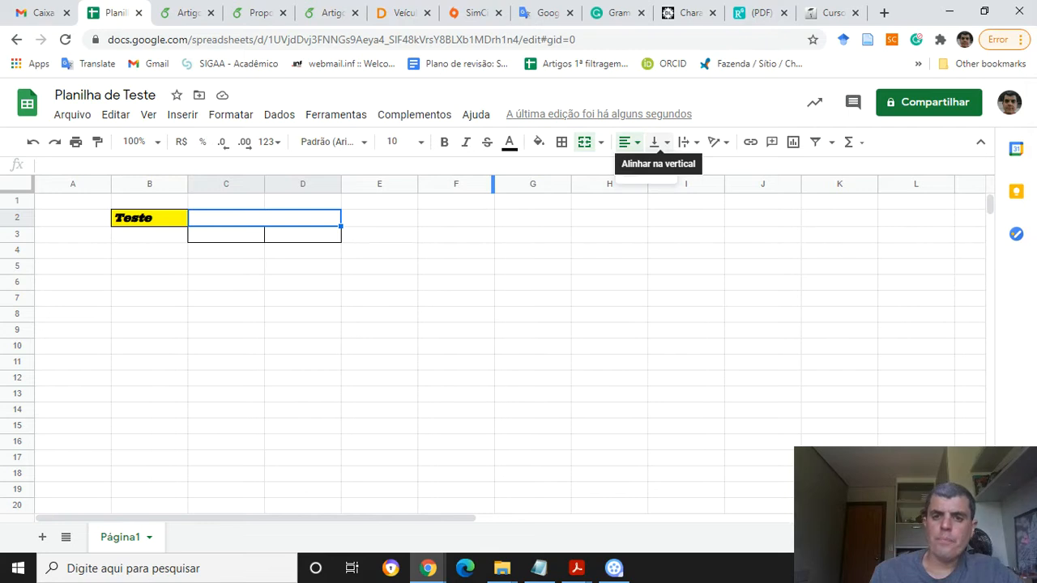
click(658, 142)
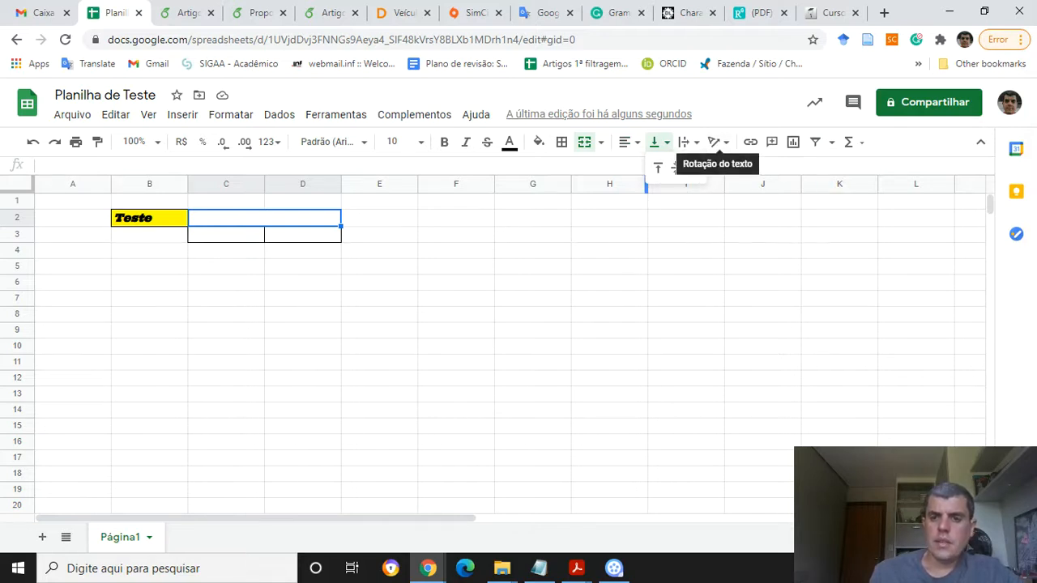
click(660, 143)
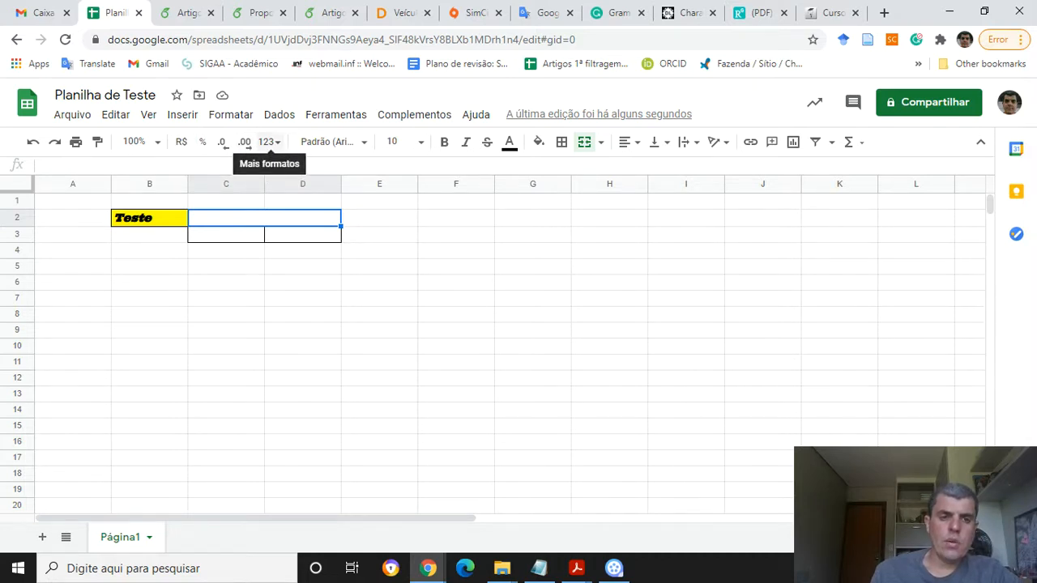
click(268, 142)
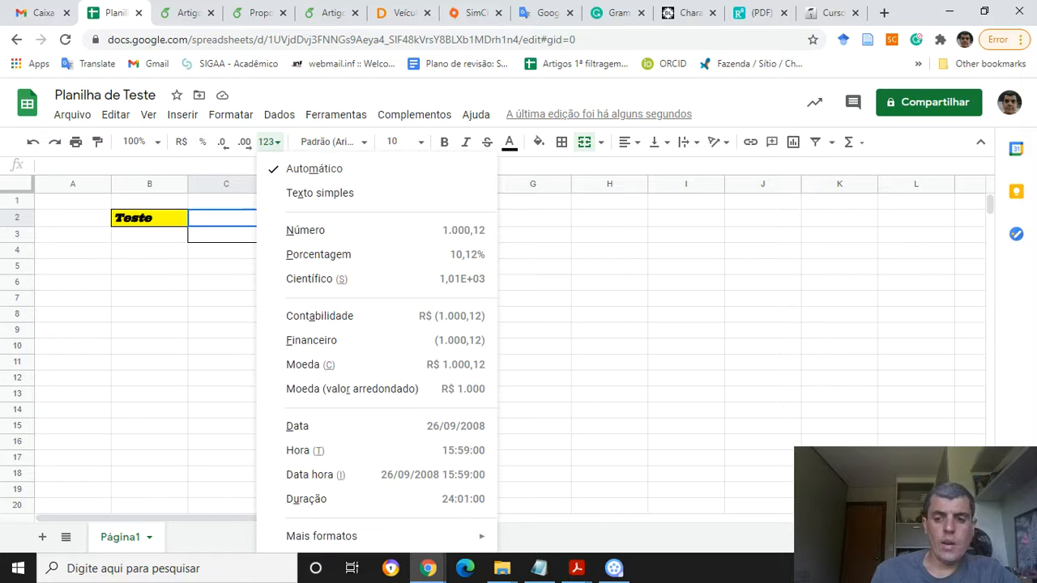
click(268, 142)
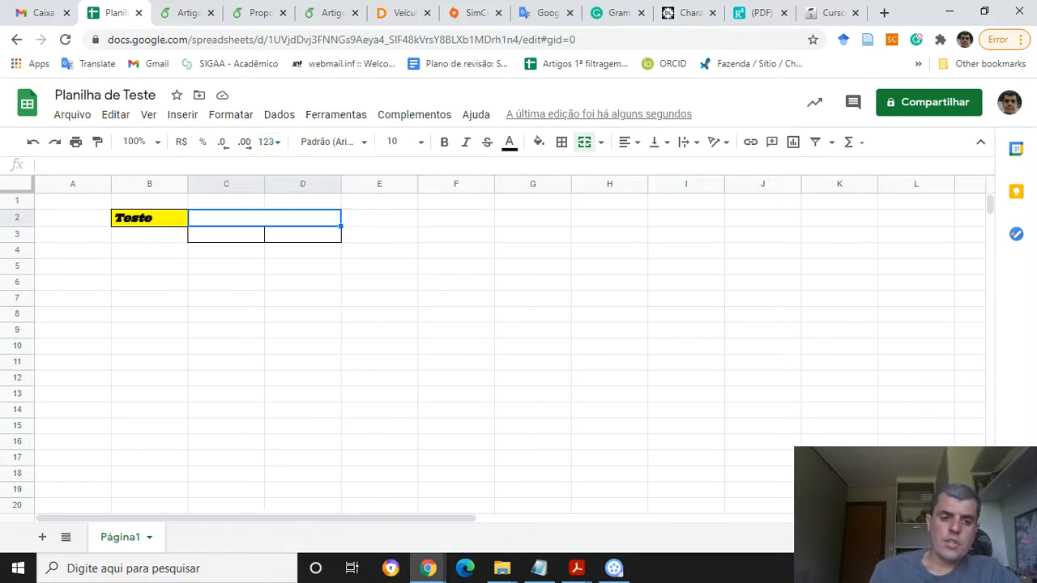
Switch to File Explorer and open the ListaExercicios11 PDF from the 2019 class's Exercícios > Lista11 folder
mouse_move(502, 568)
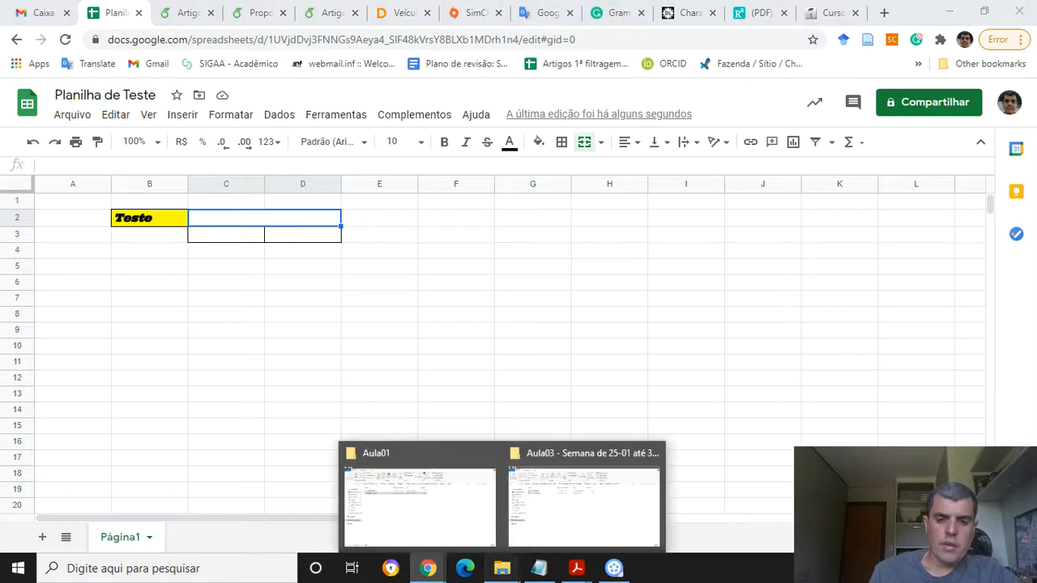
click(583, 506)
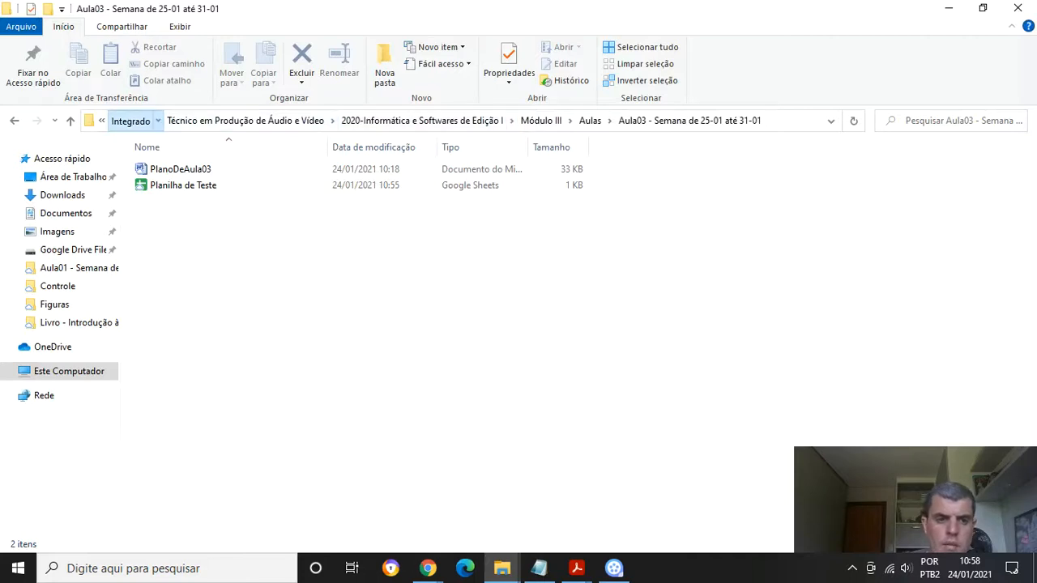
click(130, 120)
double_click(206, 169)
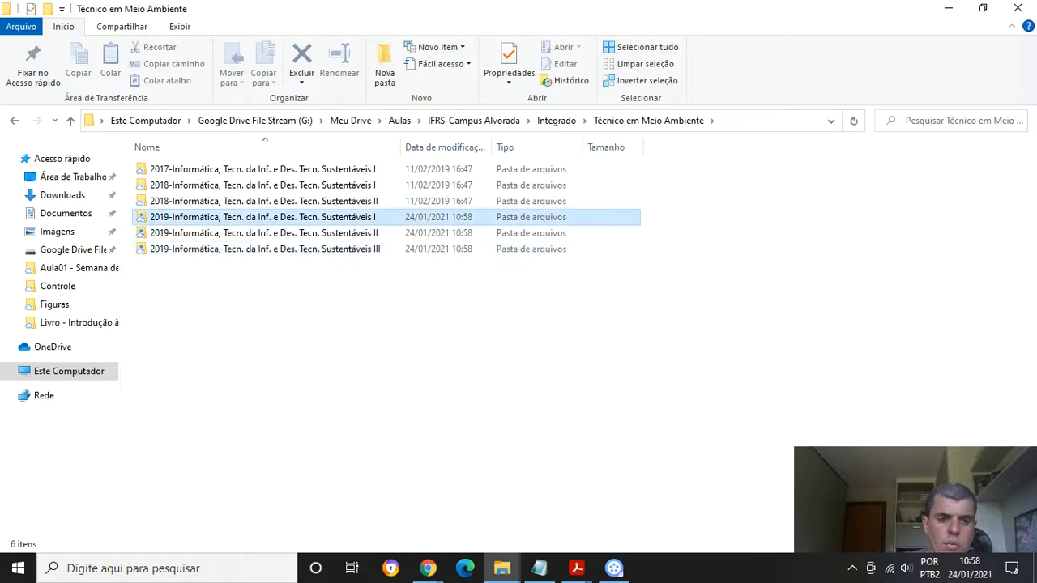
double_click(243, 217)
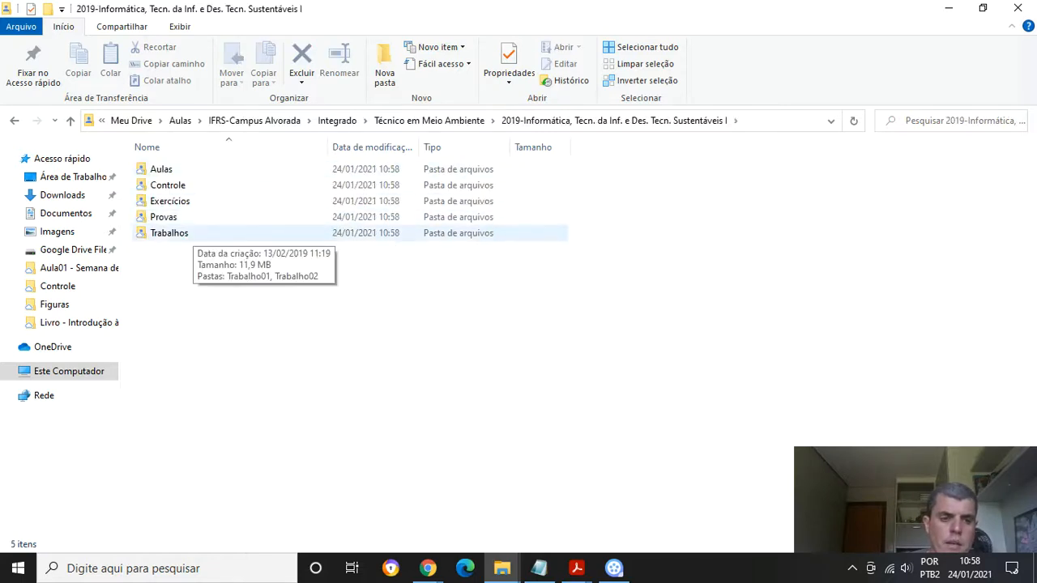
double_click(194, 201)
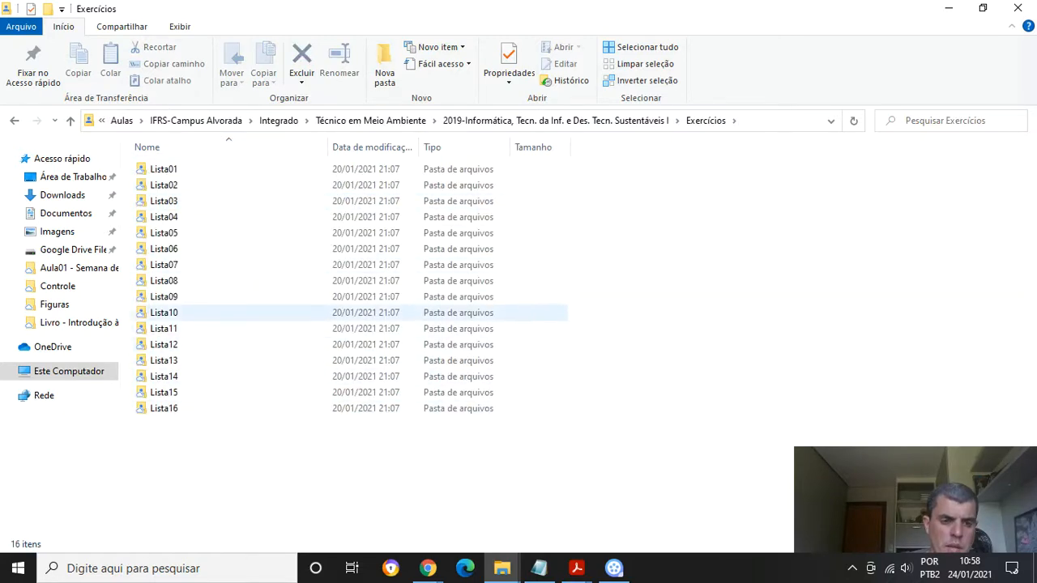
double_click(164, 328)
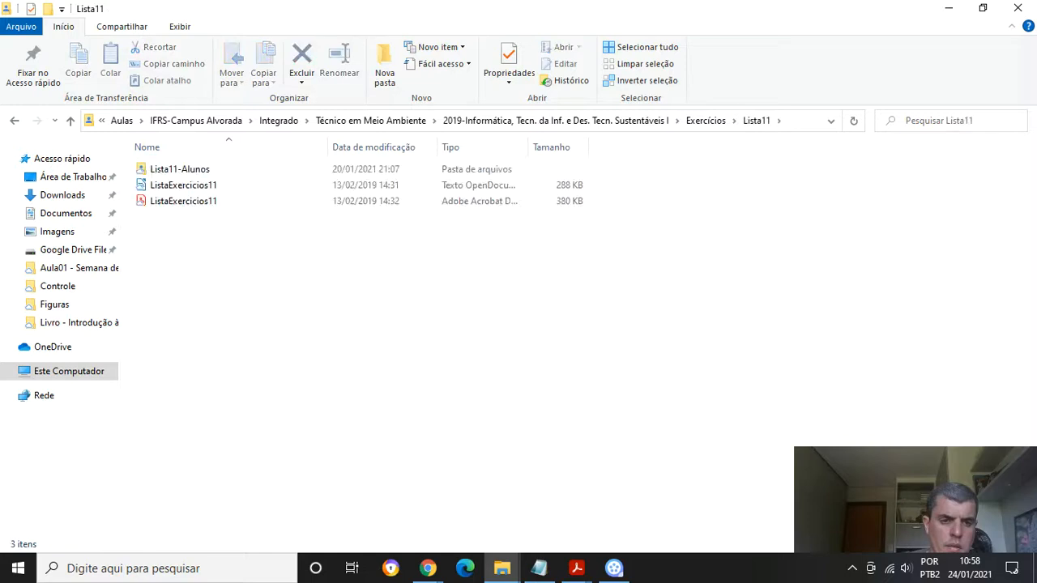
double_click(183, 201)
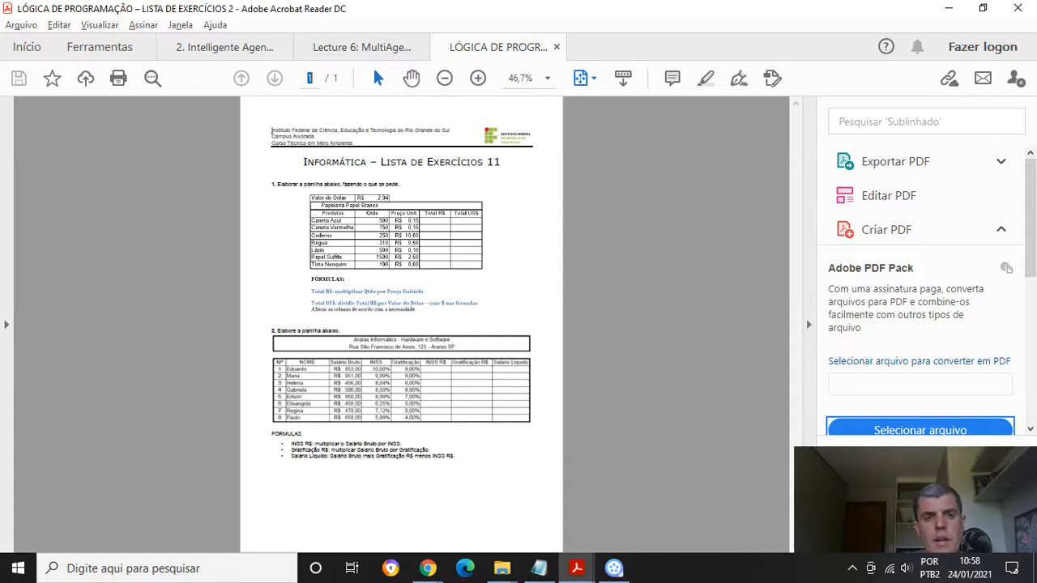
Zoom the exercise list to 150% and pan to read the first spreadsheet table
click(478, 78)
click(478, 78)
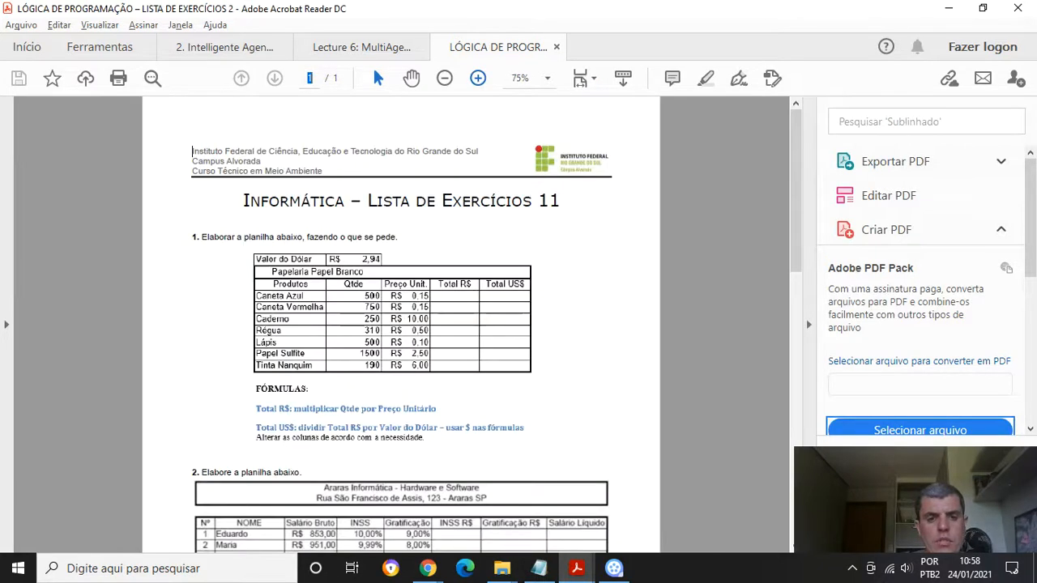
click(478, 78)
click(478, 77)
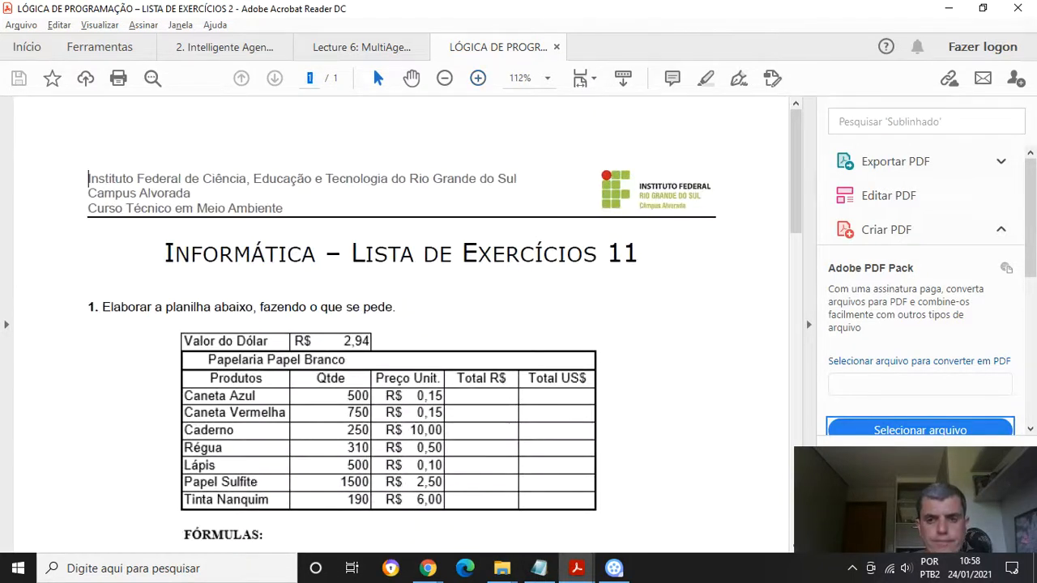
scroll(401, 331, down, 3)
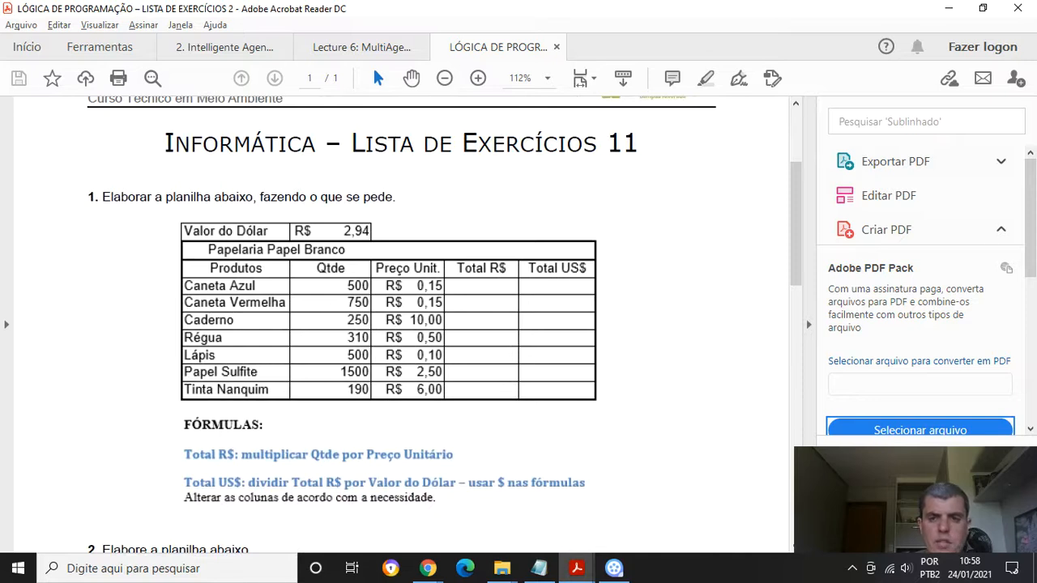
click(478, 78)
click(478, 78)
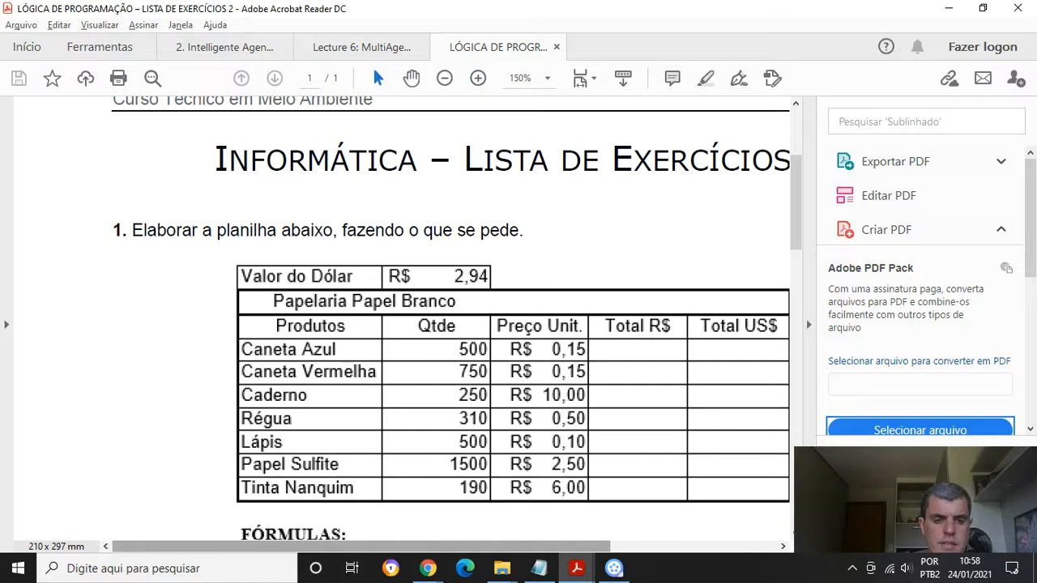
drag(362, 547, 429, 547)
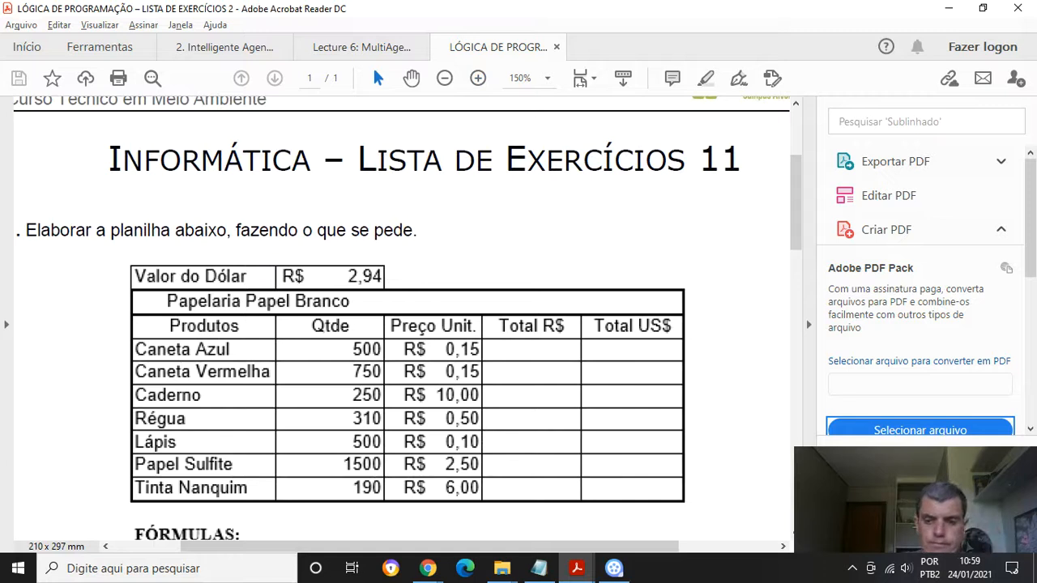
Return to the spreadsheet and clear both the contents and formatting of range B2:D3
key(alt+Tab)
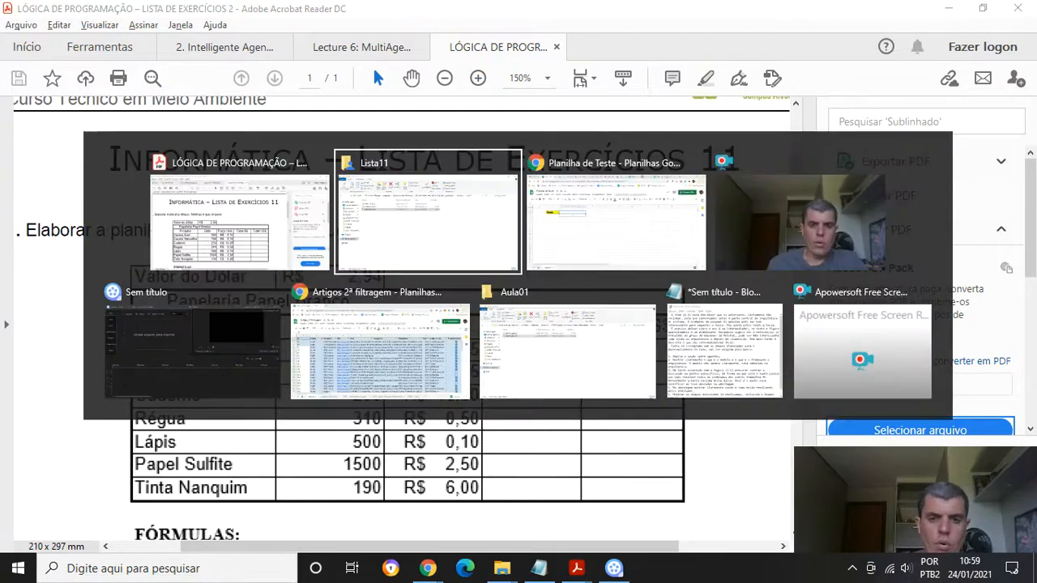
key(alt+Tab)
drag(149, 218, 304, 235)
key(Delete)
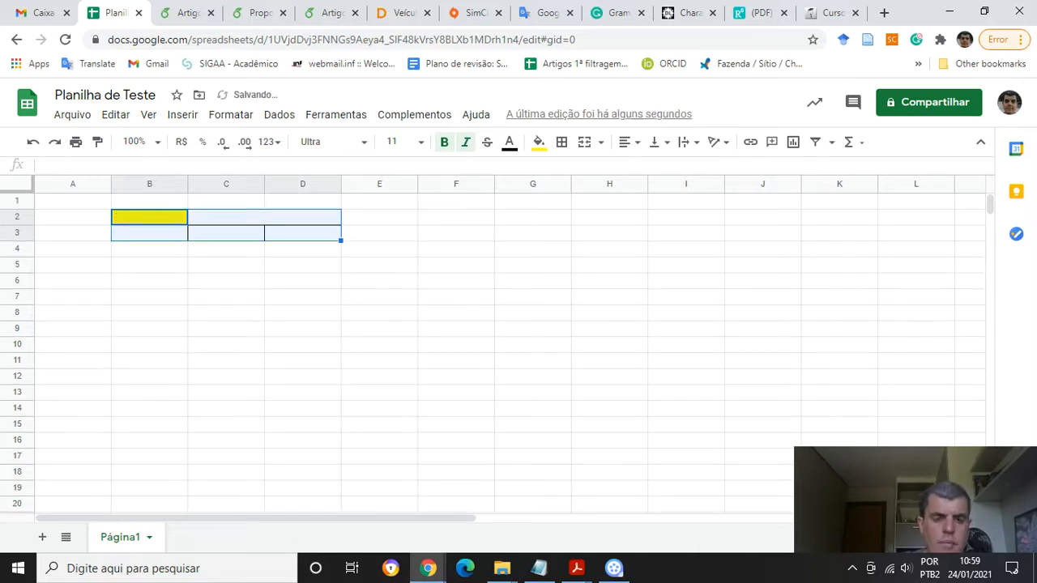
click(538, 142)
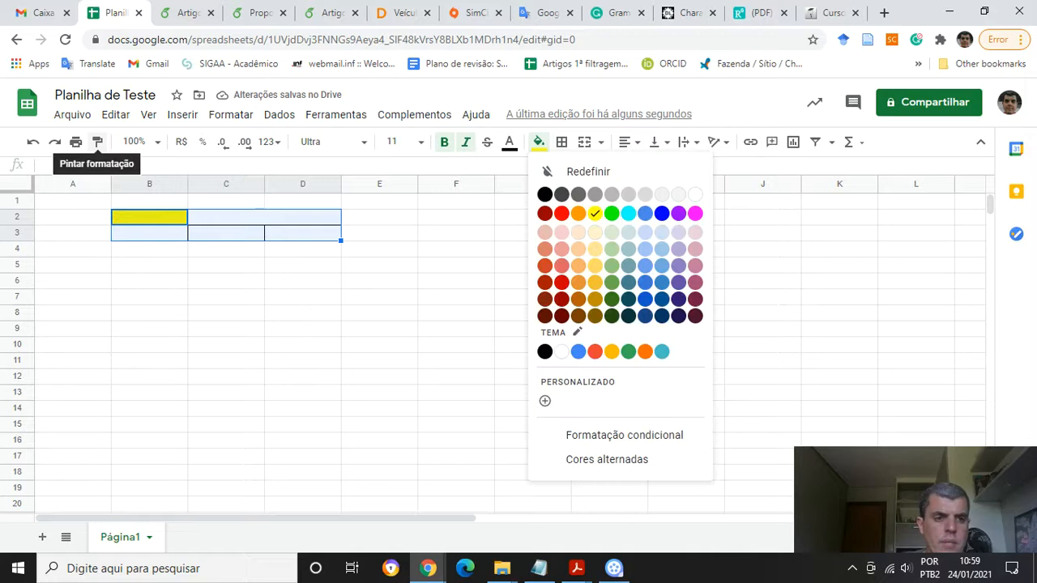
click(231, 114)
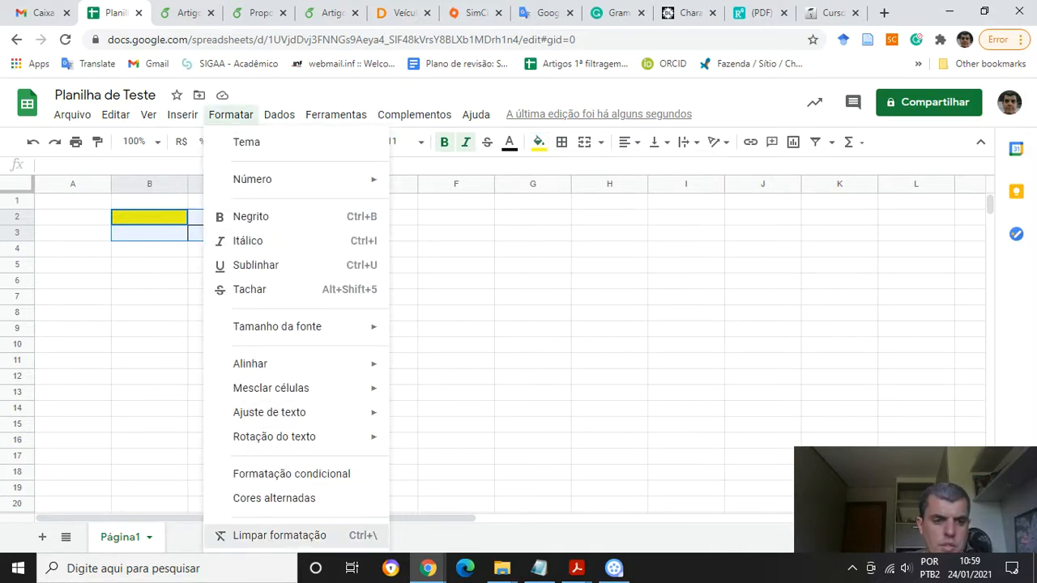
click(280, 536)
click(226, 234)
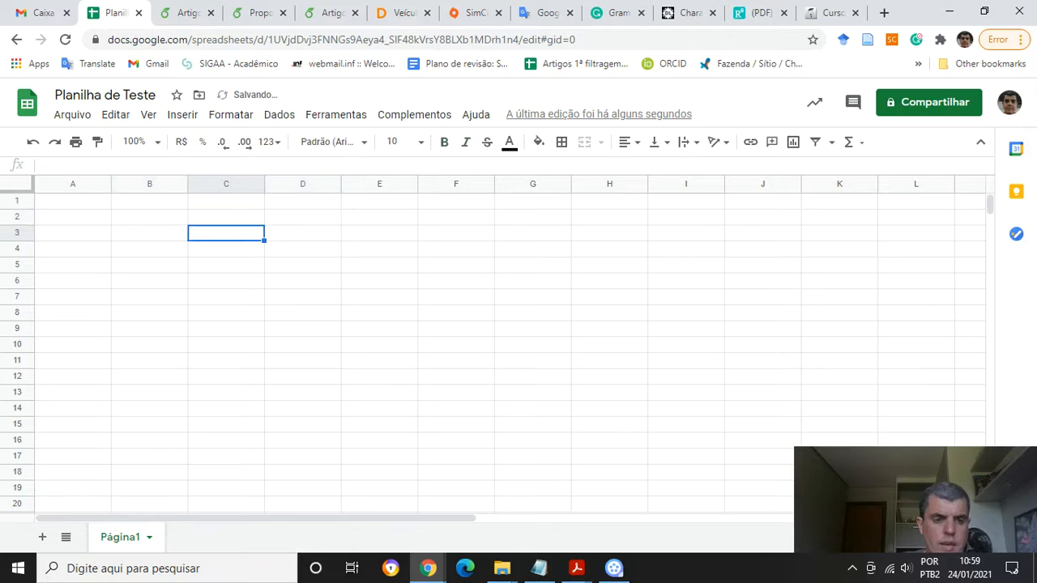
Move the cell selection around the grid with the arrow keys, ending at cell A1
click(150, 217)
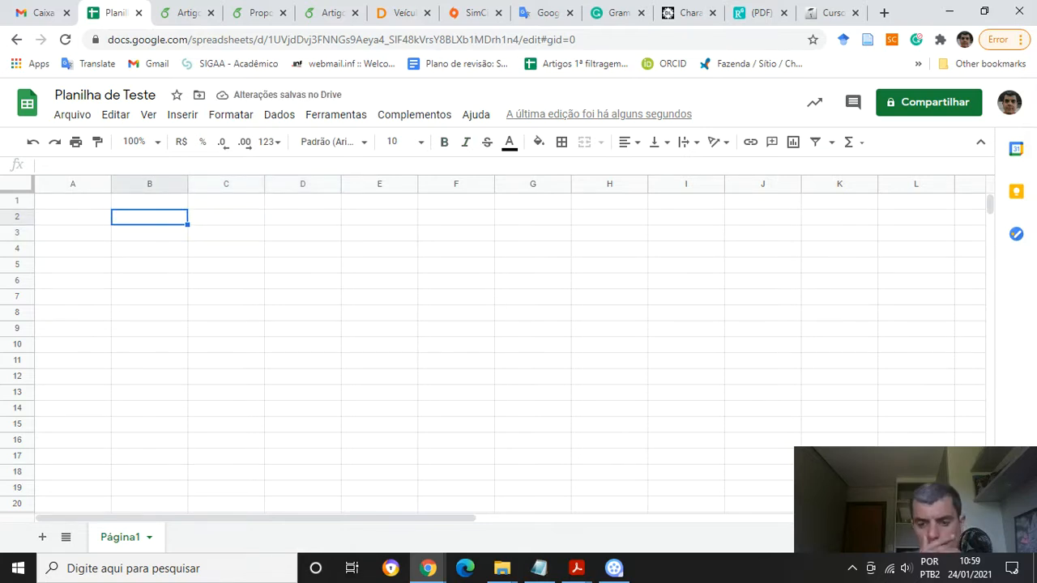
key(alt+Tab)
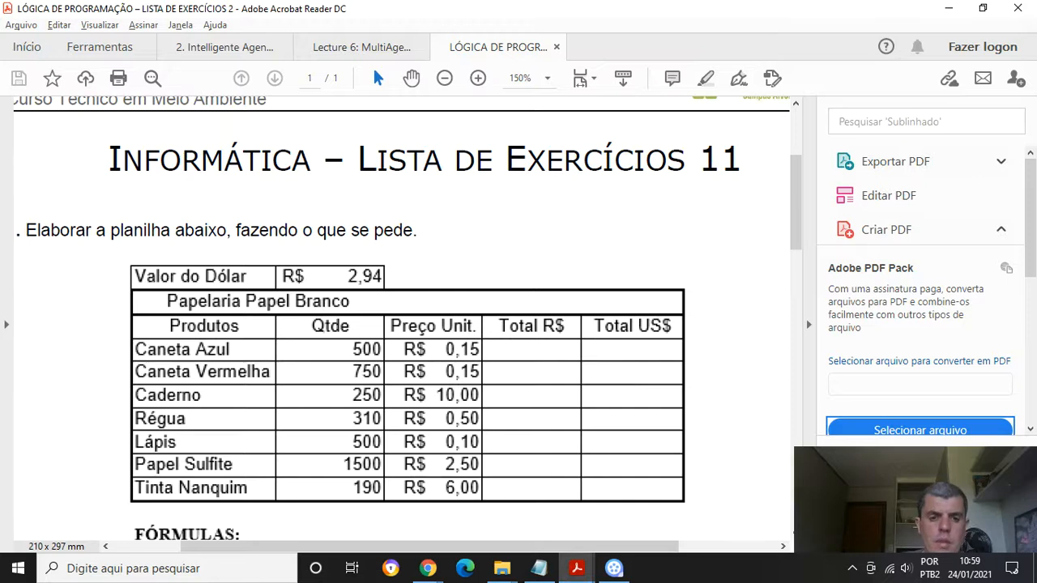
key(alt+Tab)
key(Right)
key(Right)
key(Down)
key(Left)
key(Down)
key(Left)
key(Up)
key(Right)
key(Right)
key(Right)
key(Right)
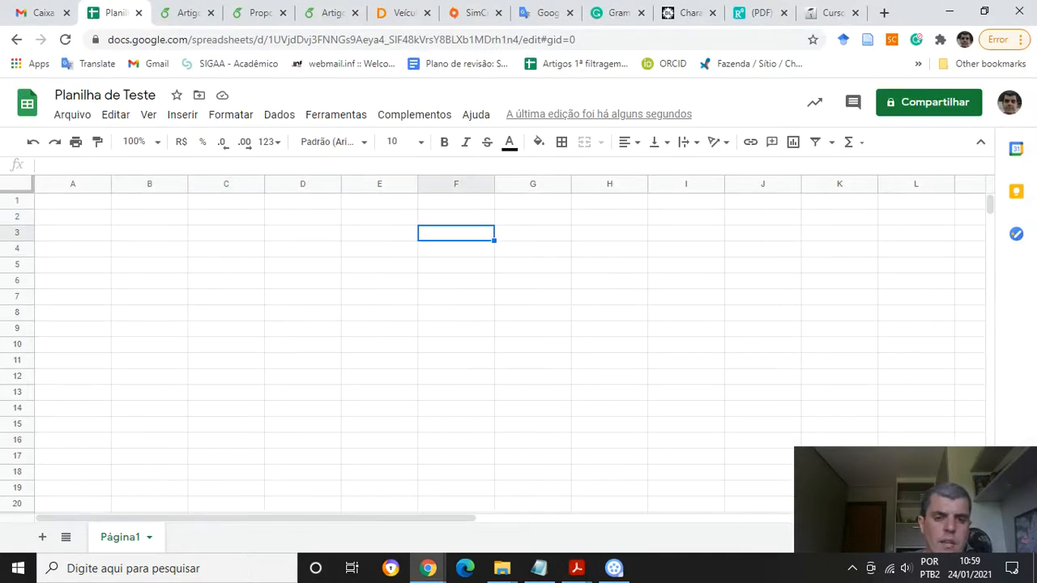
key(Right)
key(Down)
key(Left)
key(Left)
key(Left)
key(Left)
key(Left)
key(Left)
key(Up)
key(Up)
key(Up)
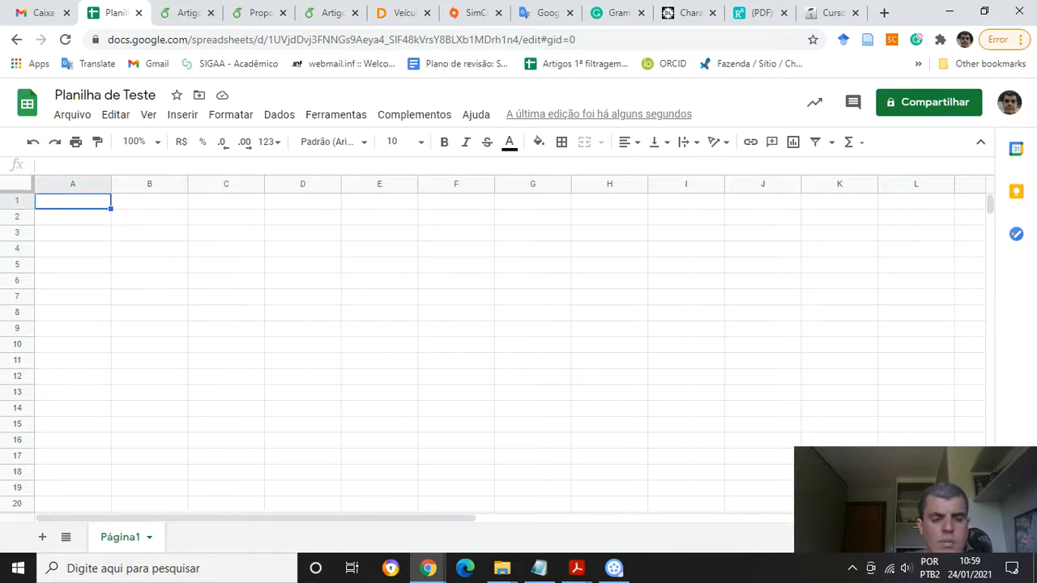
Enter the label Valor do Dólar in cell B2, then move to cell C2
click(456, 313)
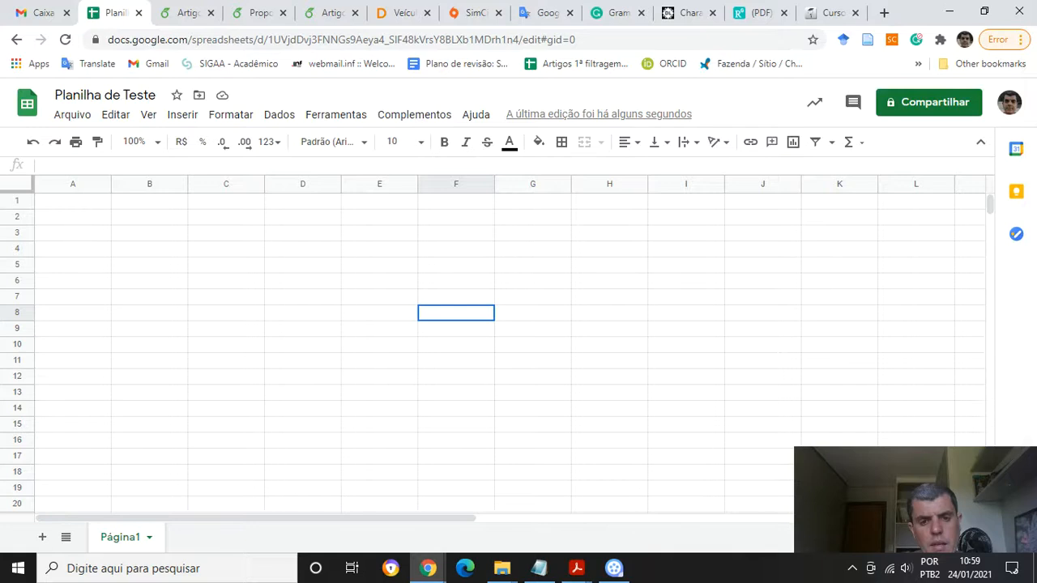
click(149, 217)
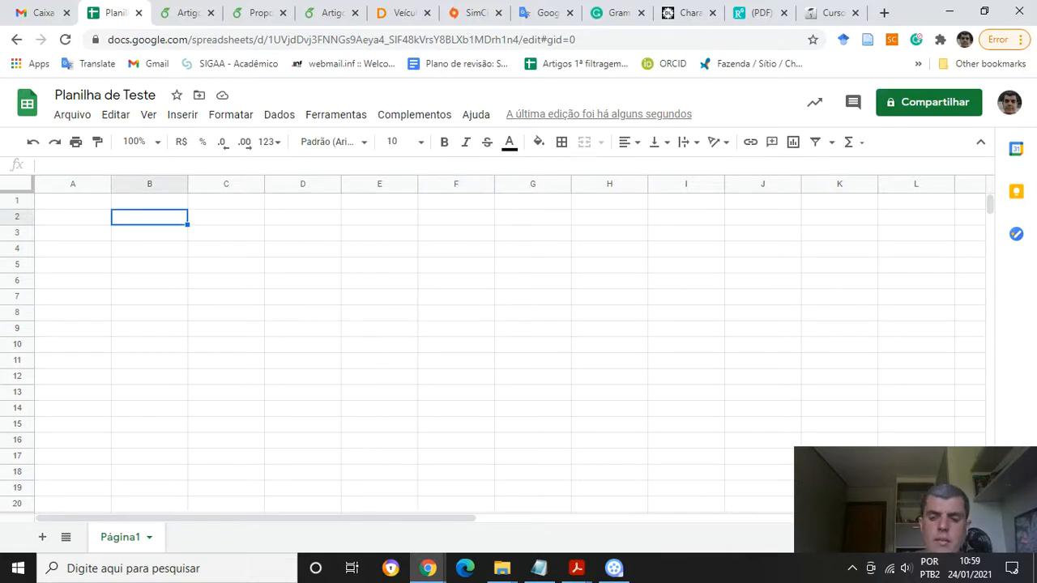
key(alt+Tab)
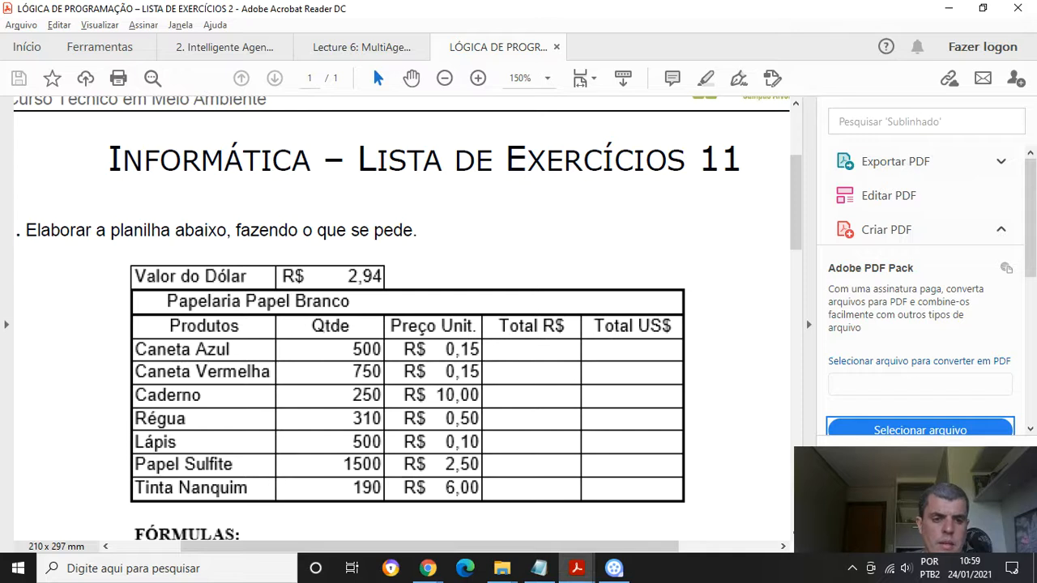
key(alt+Tab)
text(Val)
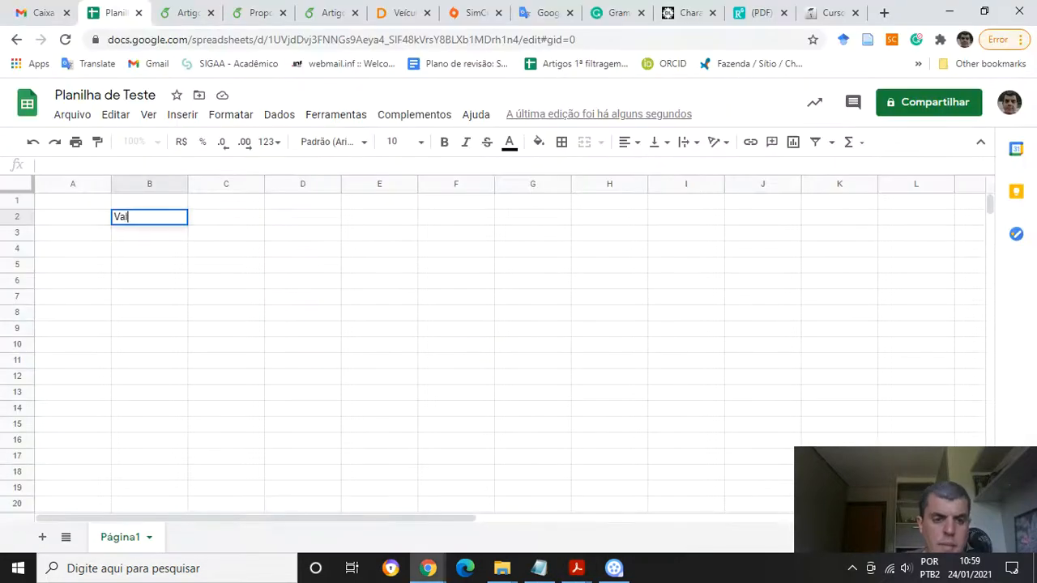
text(or do Dólar)
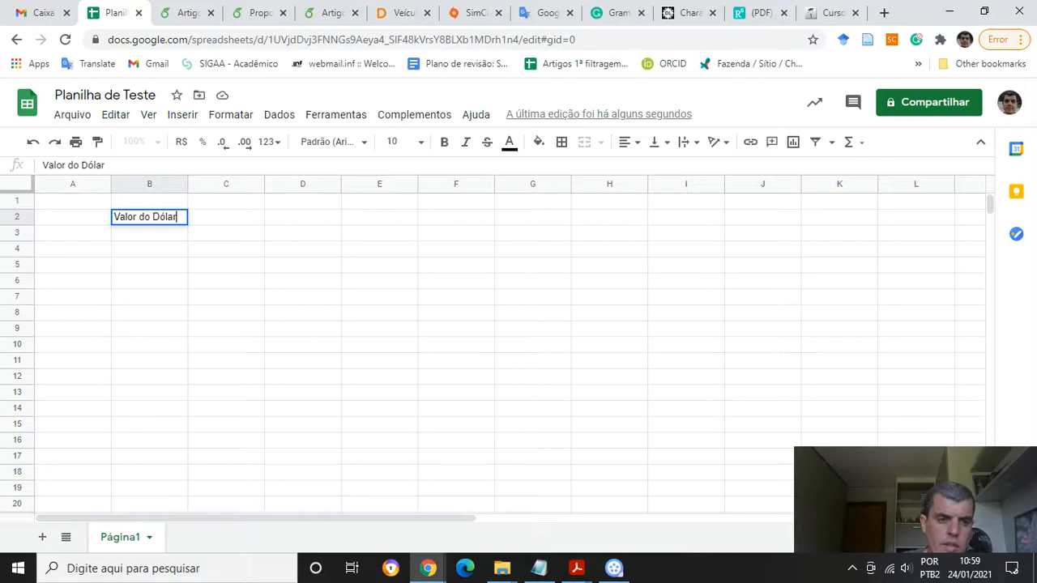
key(Return)
key(Up)
key(alt+Tab)
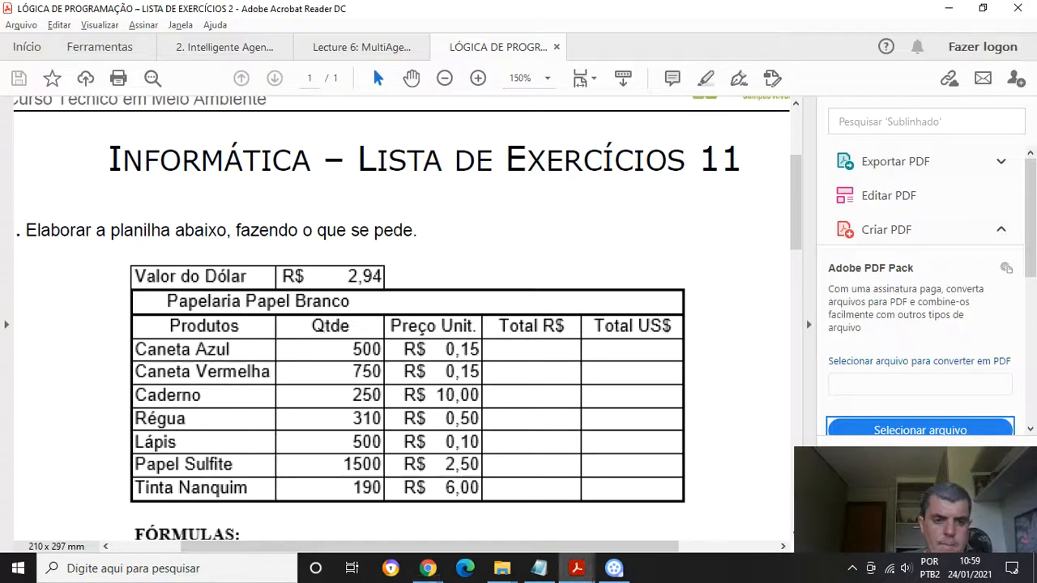
key(alt+Tab)
key(Right)
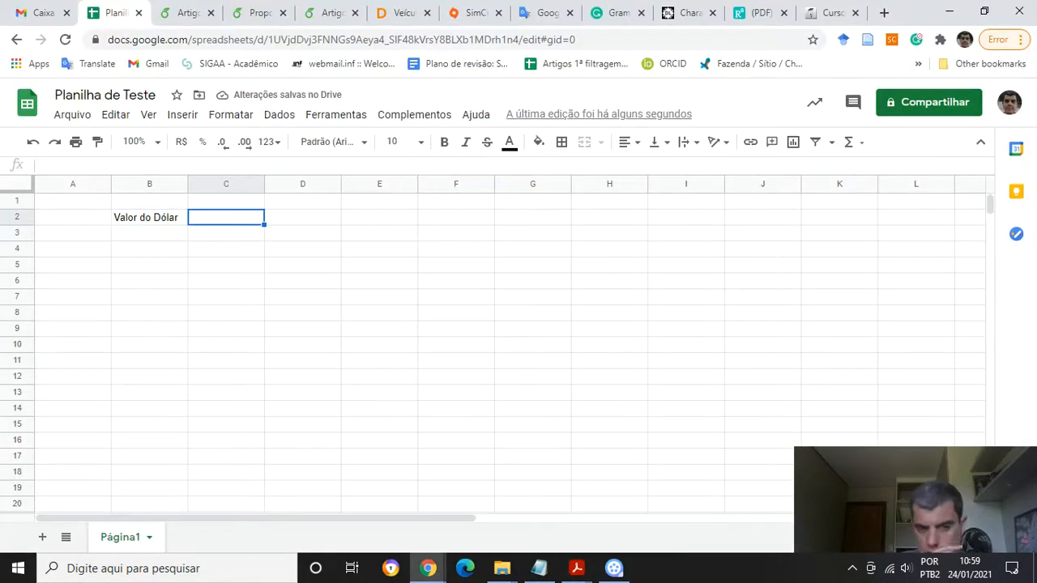
Enter the value 2,94 in cell C2 and return to that cell
text(2,94)
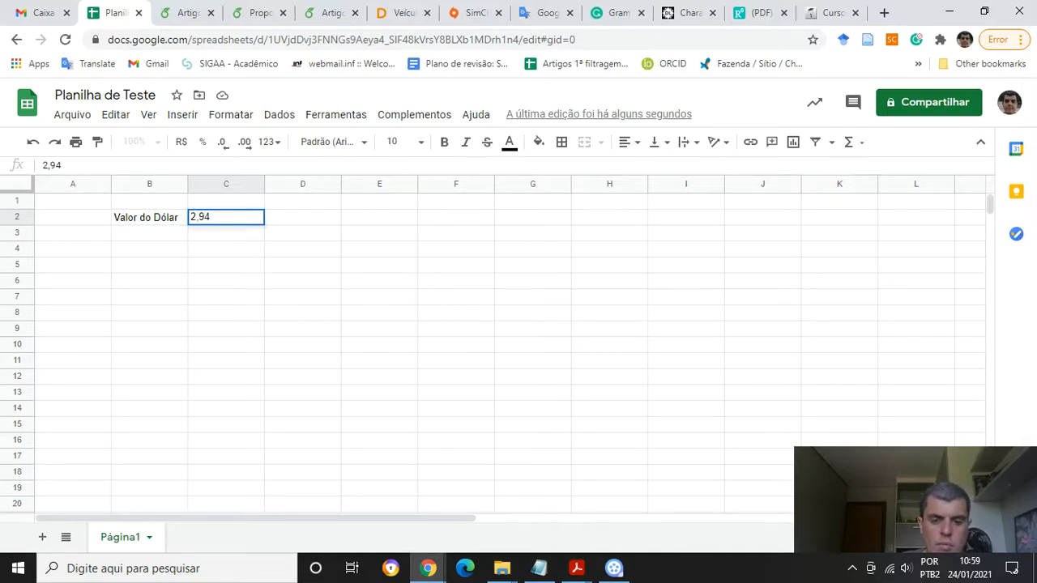
key(Return)
key(Up)
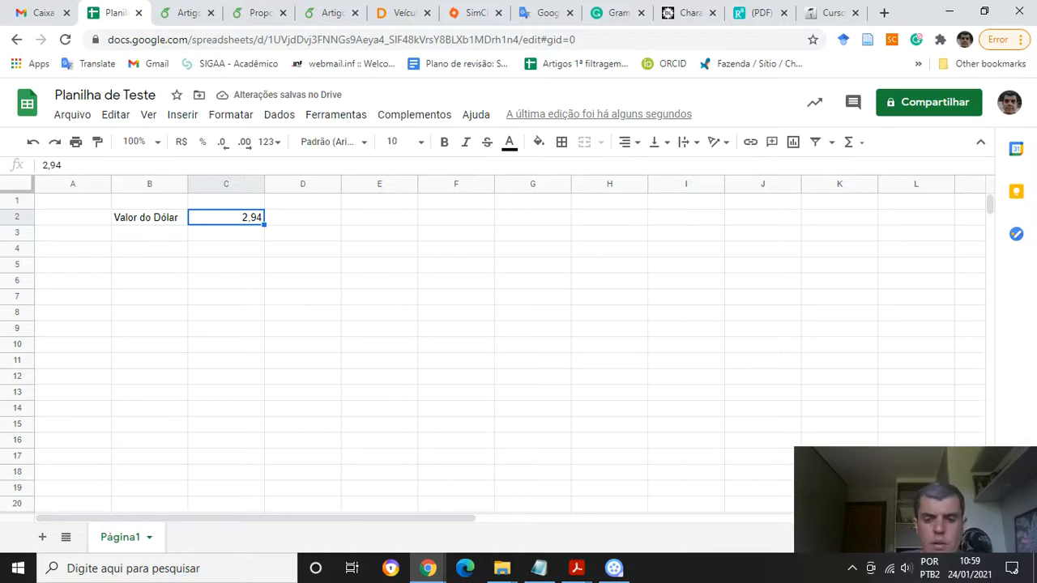
Switch between the spreadsheet and the exercise PDF to compare the Valor do Dólar row with the reference table
key(alt+Tab)
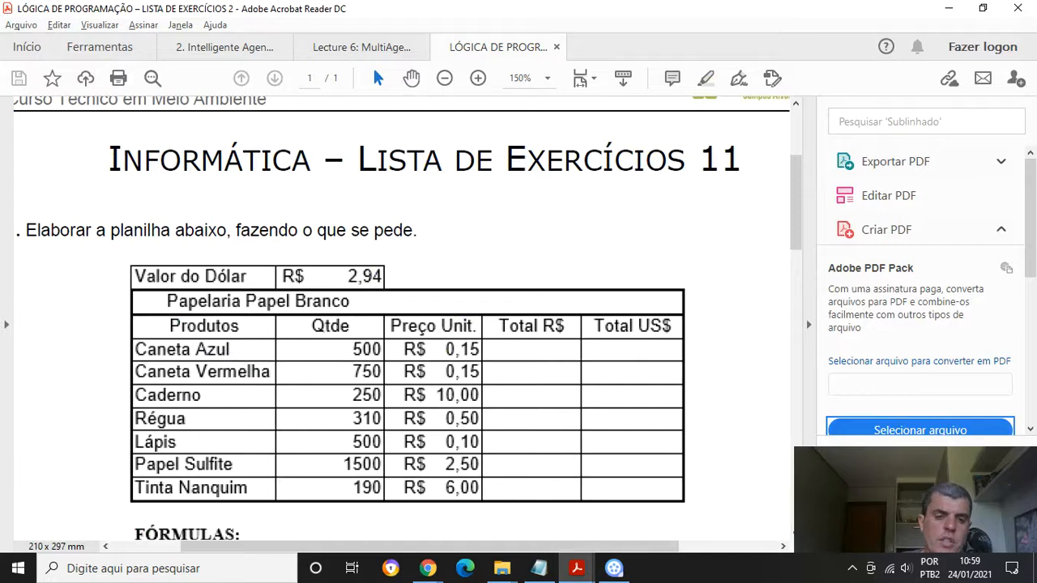
key(alt+Tab)
key(alt+Tab)
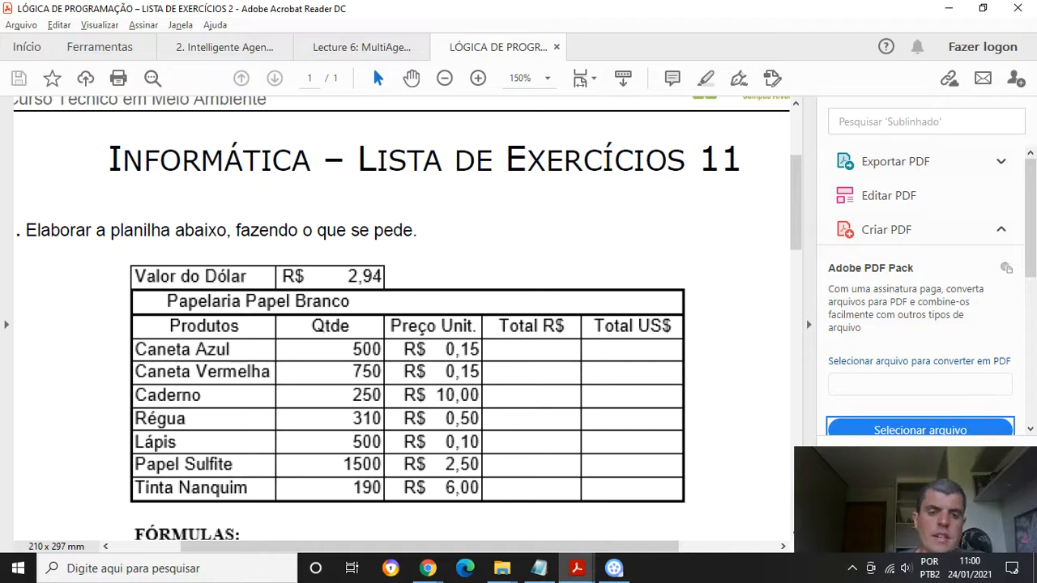
key(alt+Tab)
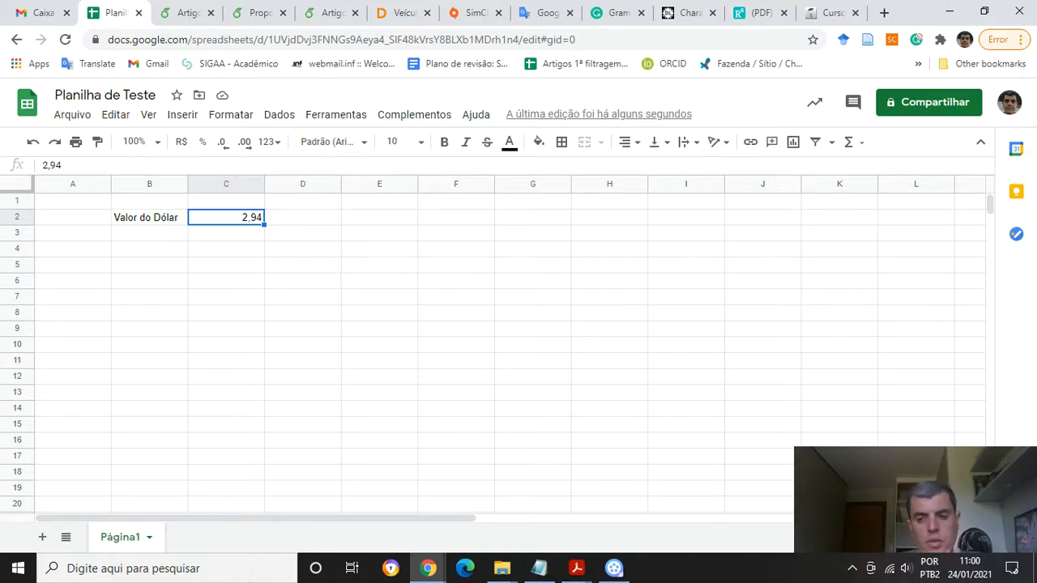
key(alt+Tab)
key(alt+Tab)
key(alt+Tab)
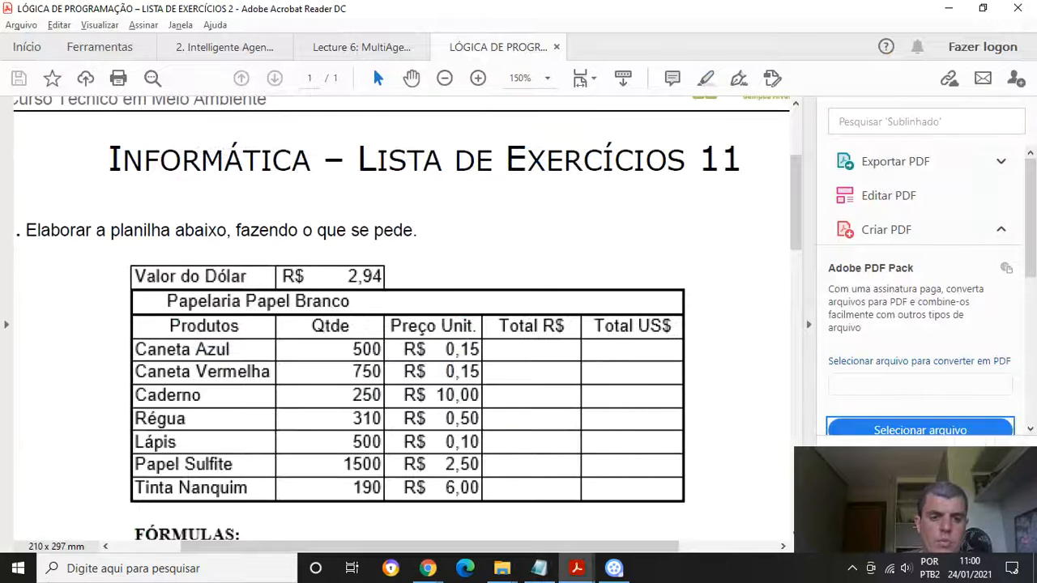
key(alt+Tab)
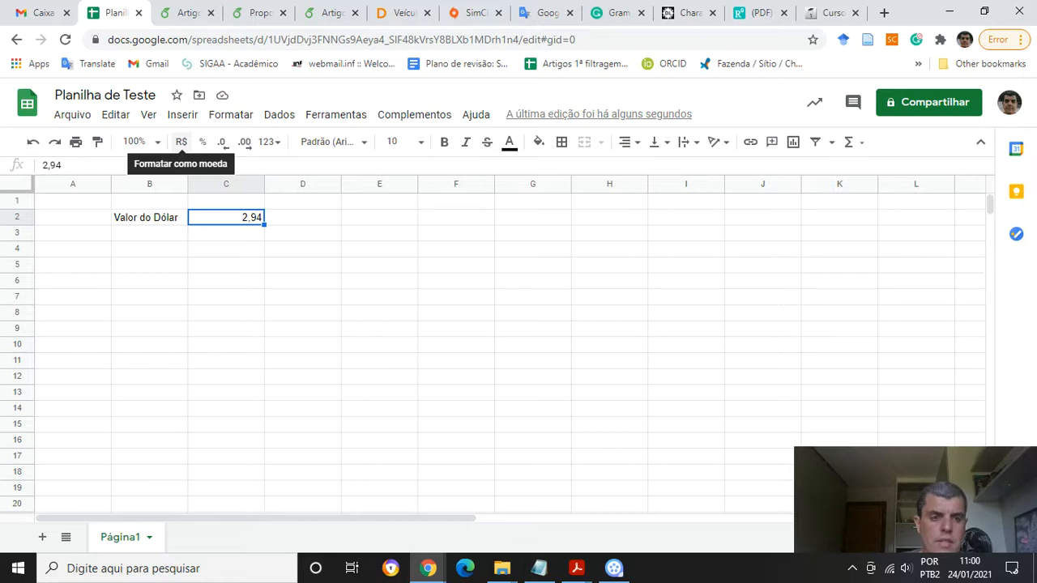
Format cell C2 as currency
click(181, 141)
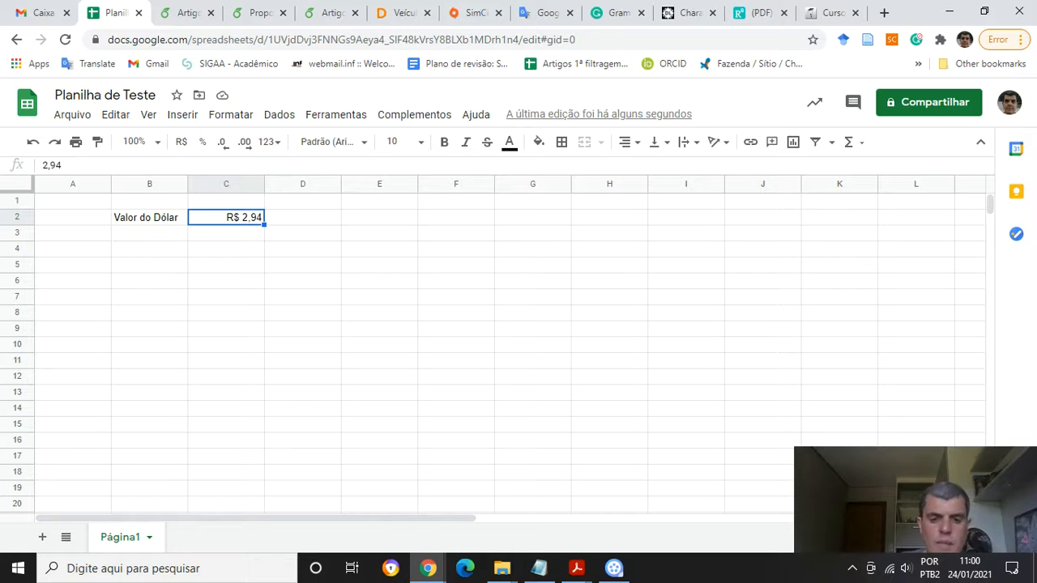
click(456, 297)
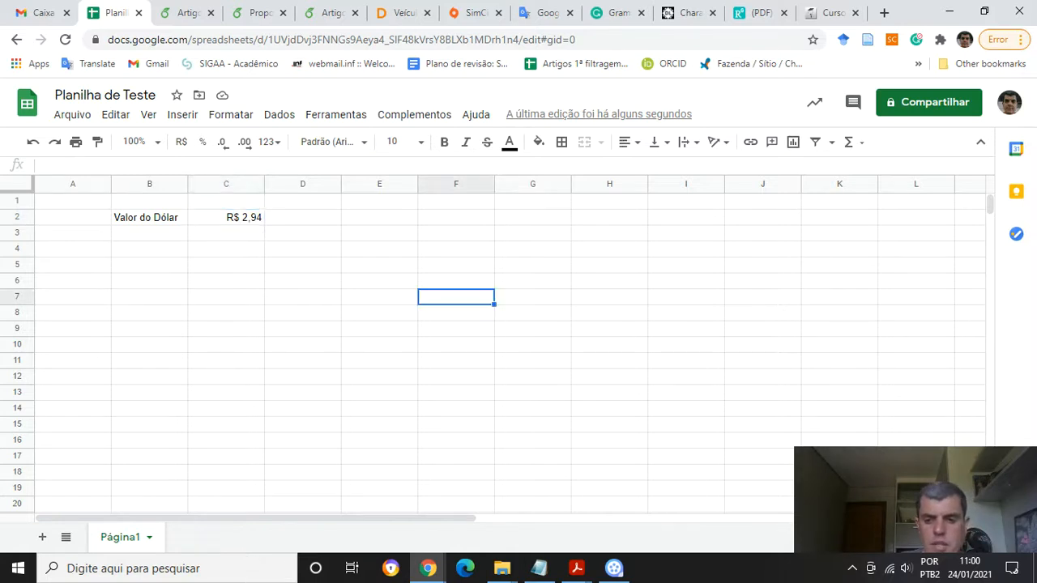
key(alt+Tab)
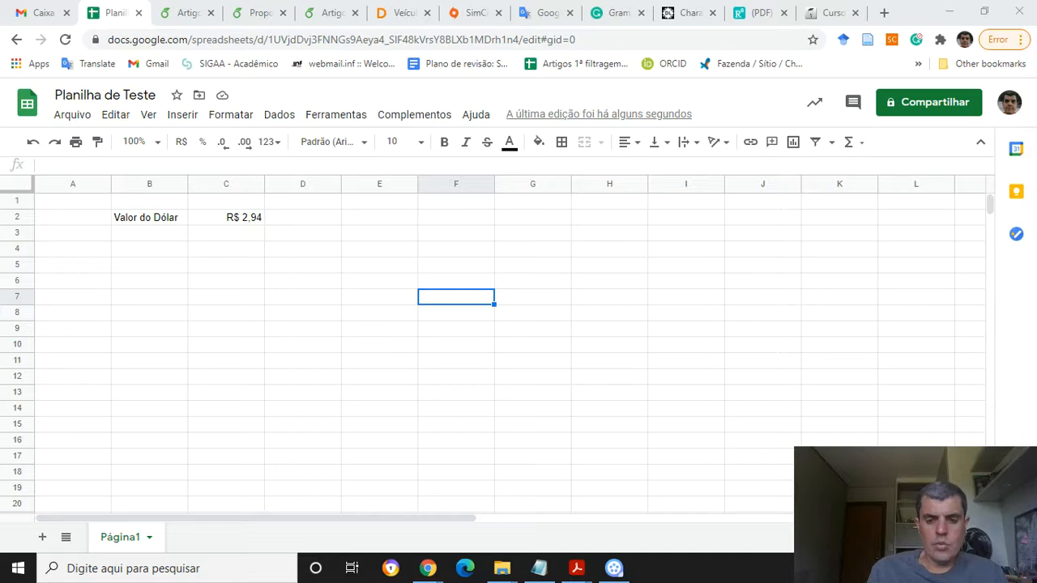
Select B2:C2 and apply all borders to the Valor do Dólar cells
click(150, 233)
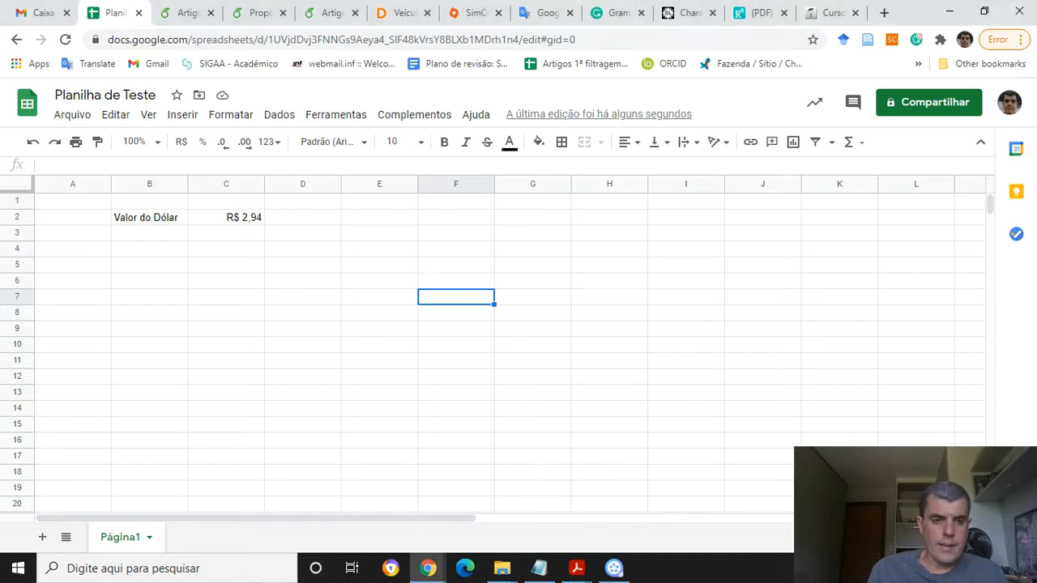
click(150, 217)
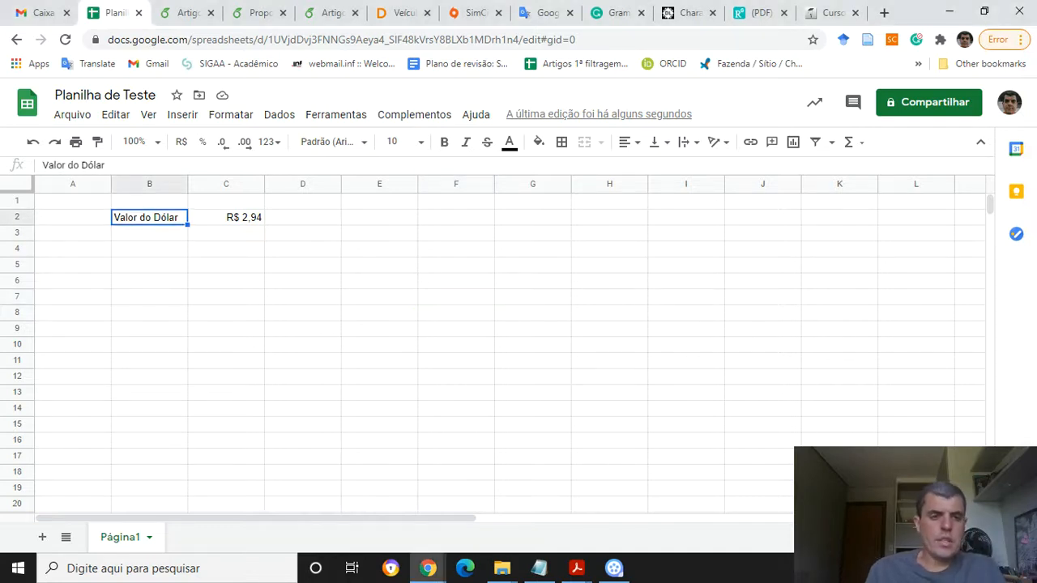
key(shift+Right)
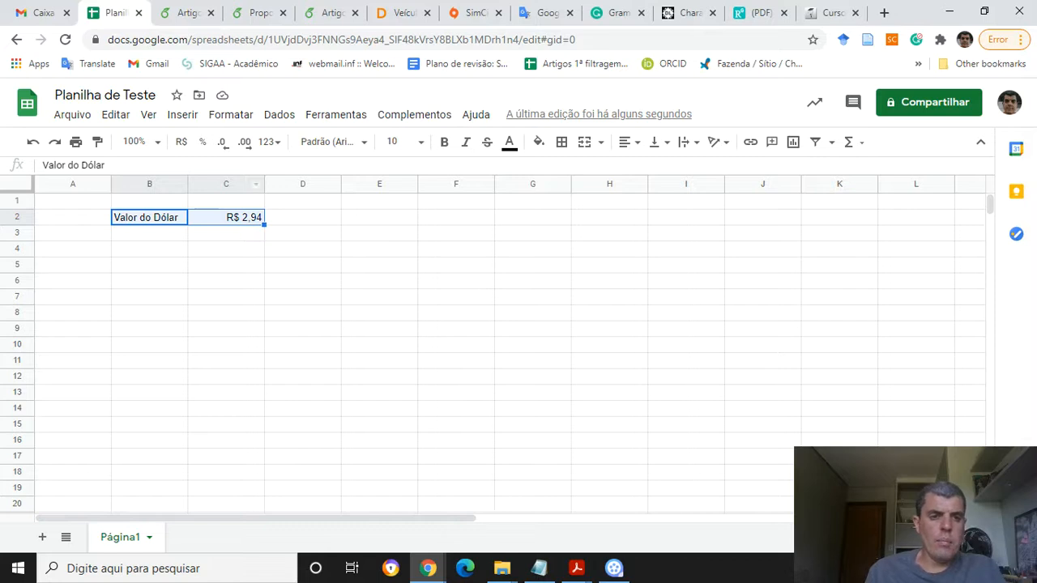
click(561, 141)
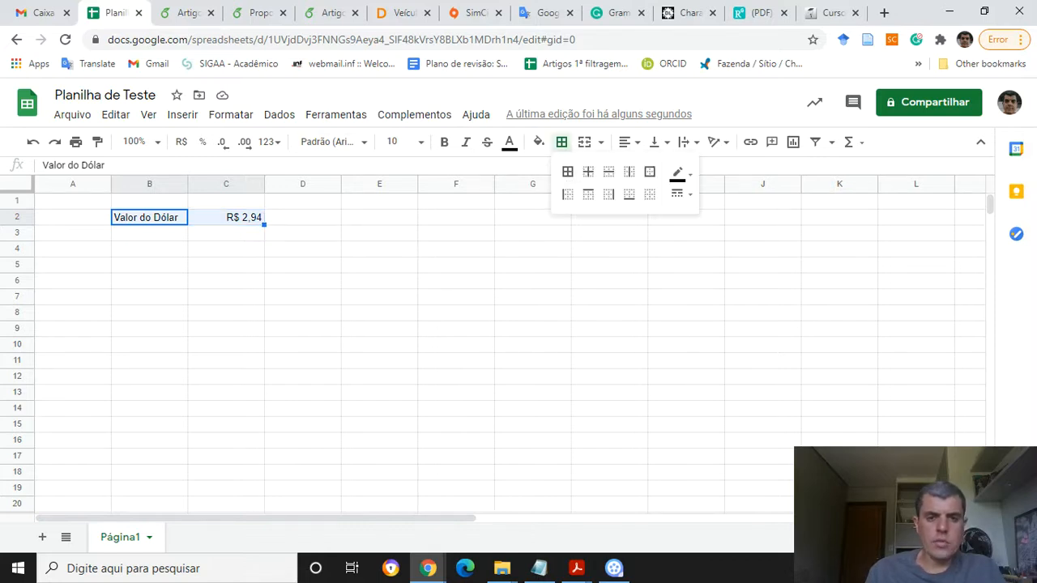
click(649, 172)
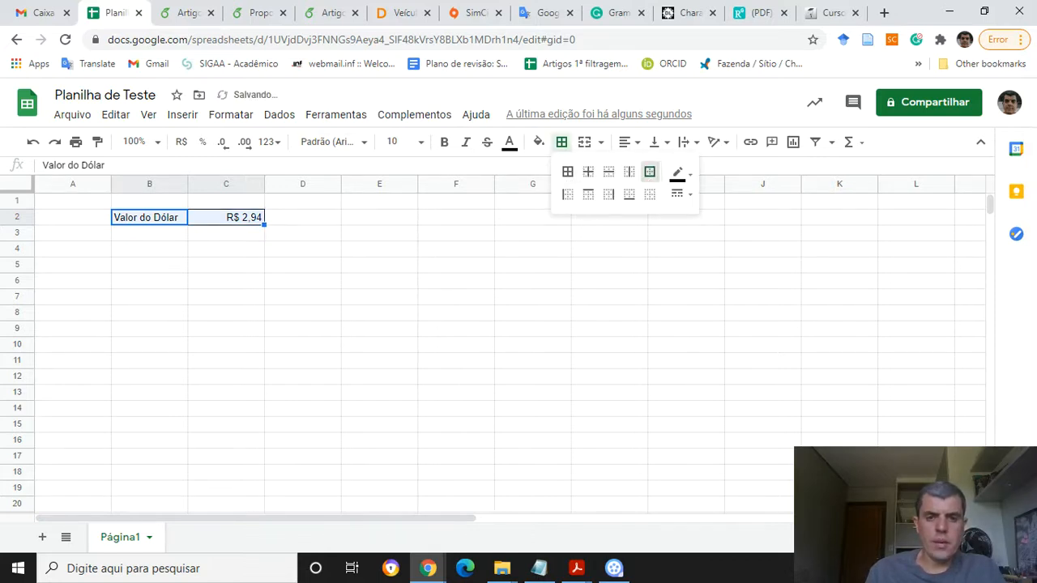
click(568, 171)
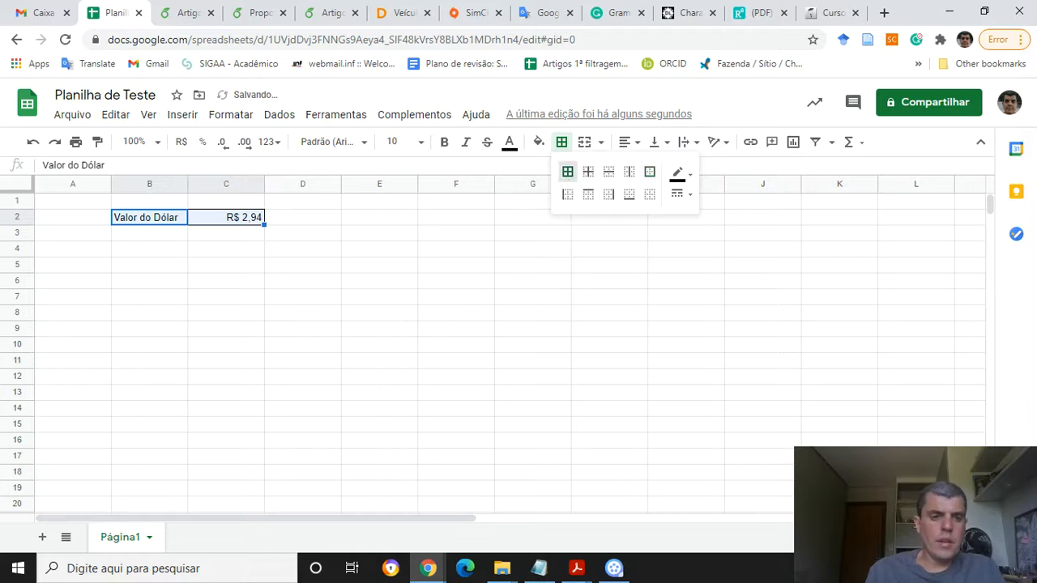
click(149, 233)
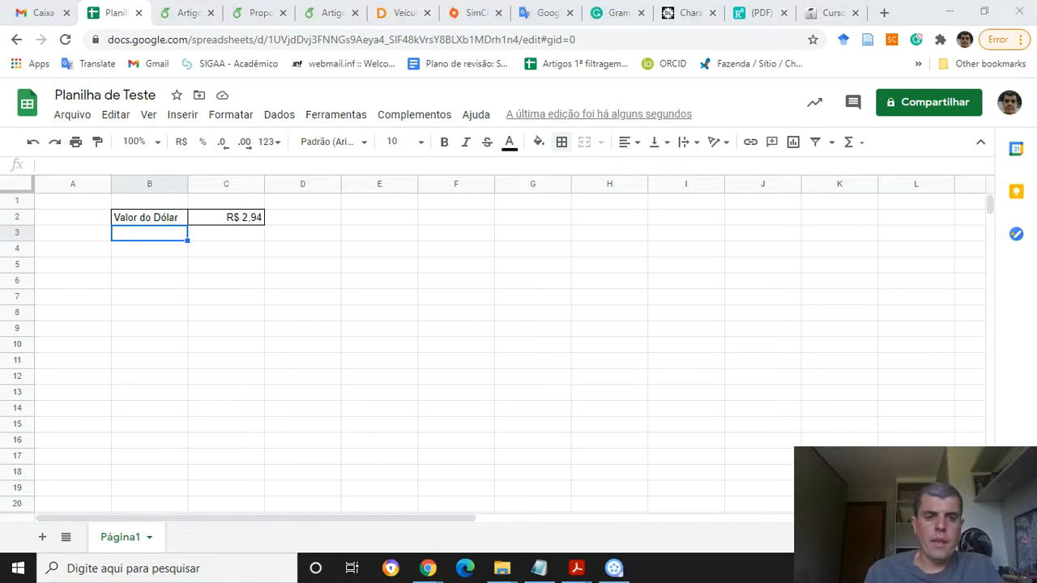
Select B3:F3 and merge all of its cells into one
key(alt+Tab)
key(alt+Tab)
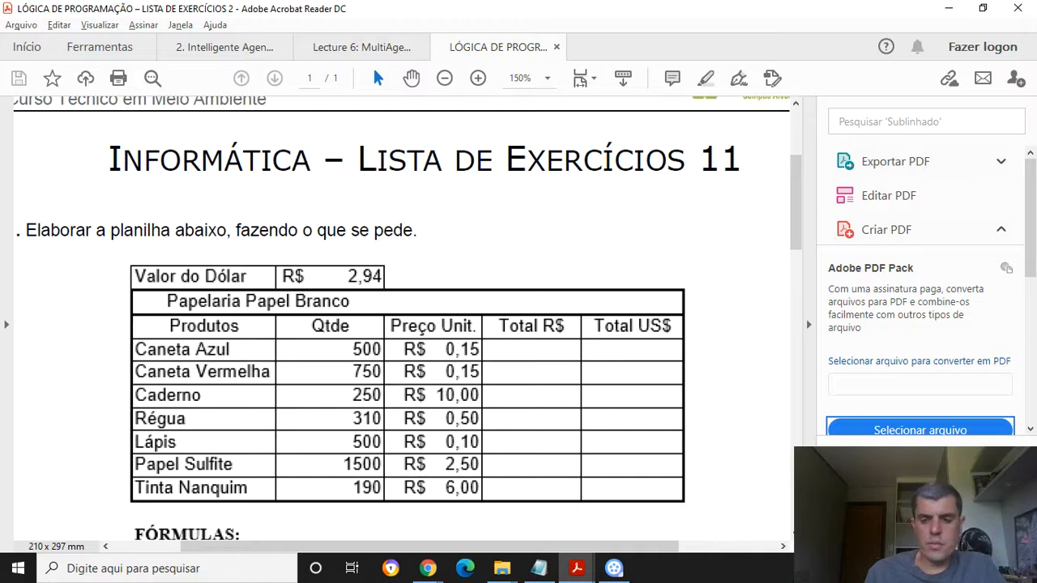
key(alt+Tab)
key(alt+Tab)
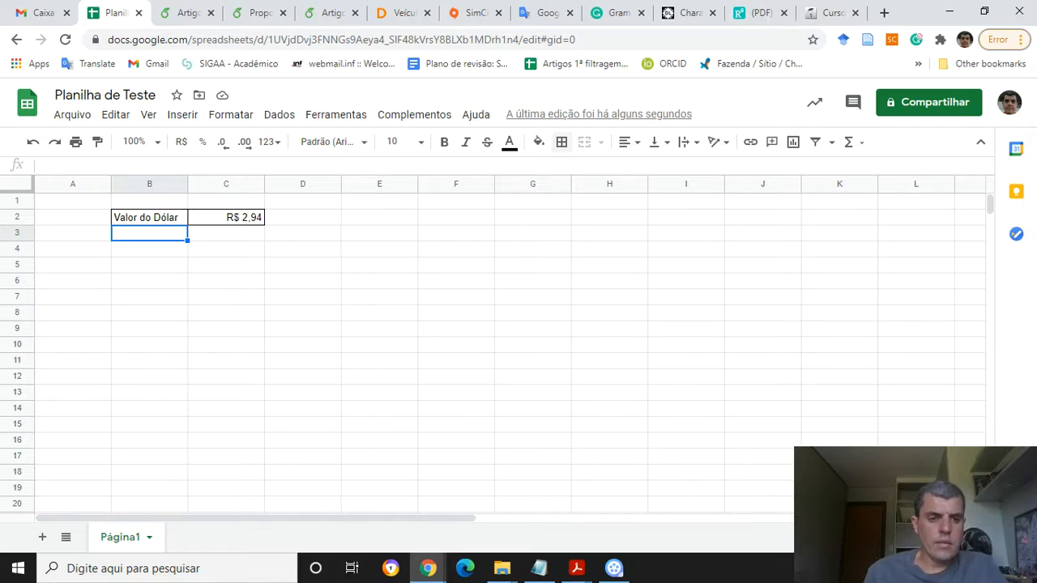
key(shift+Right)
key(shift+Right)
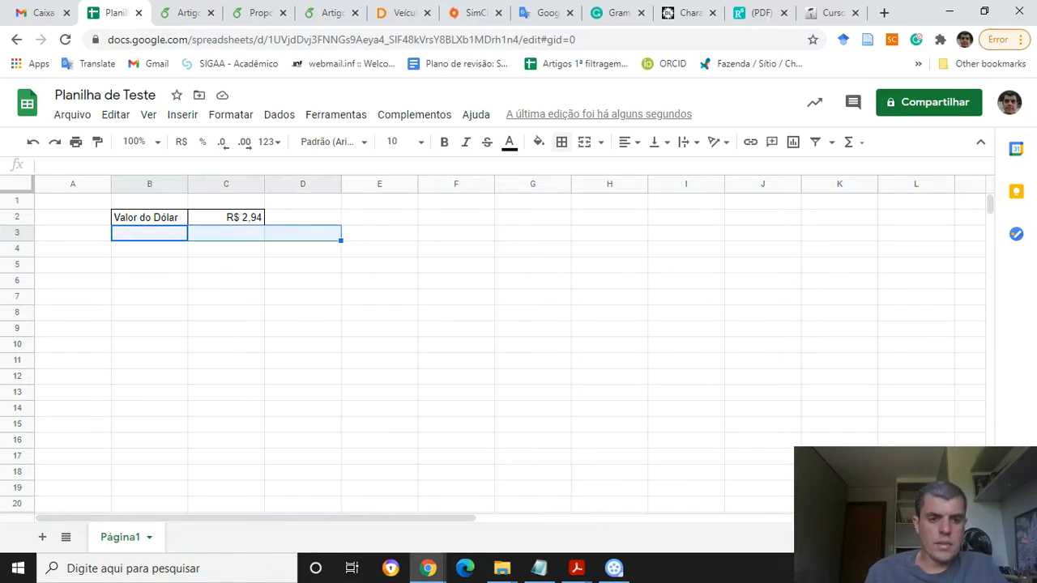
key(shift+Right)
key(shift+Right)
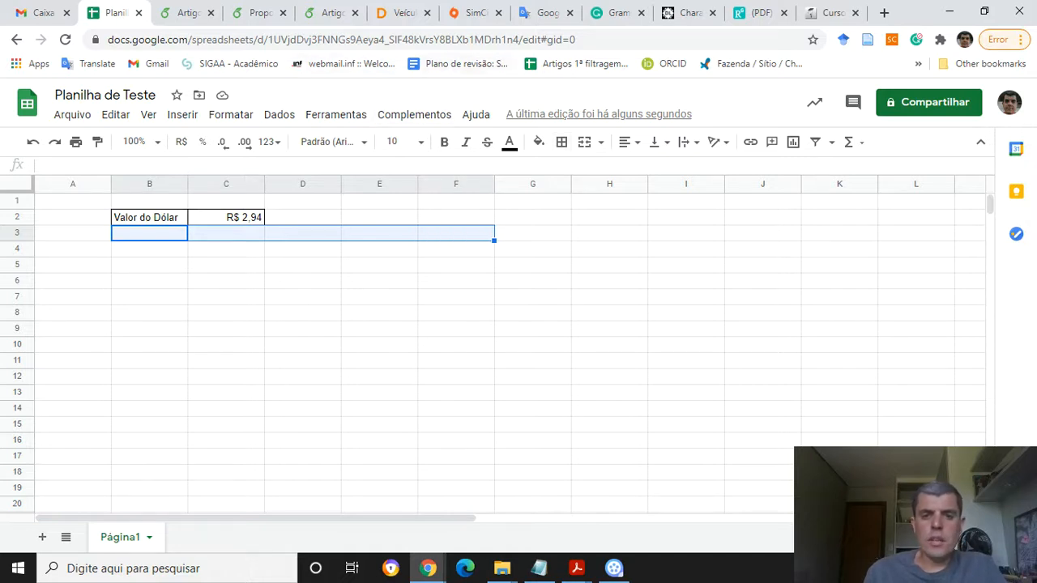
click(600, 142)
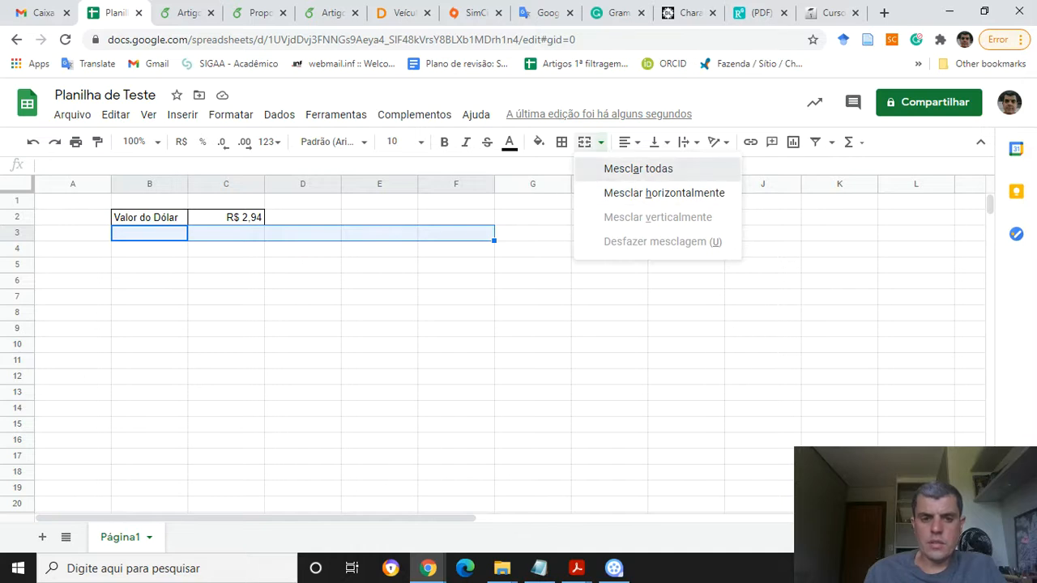
click(638, 168)
click(149, 248)
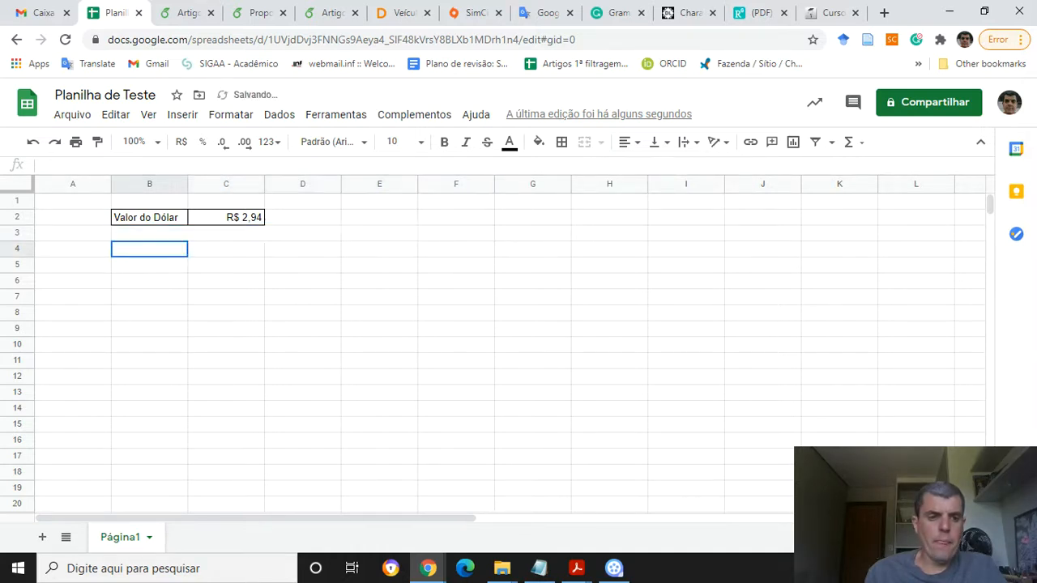
Apply an outer border to the merged cell B3:F3
click(302, 233)
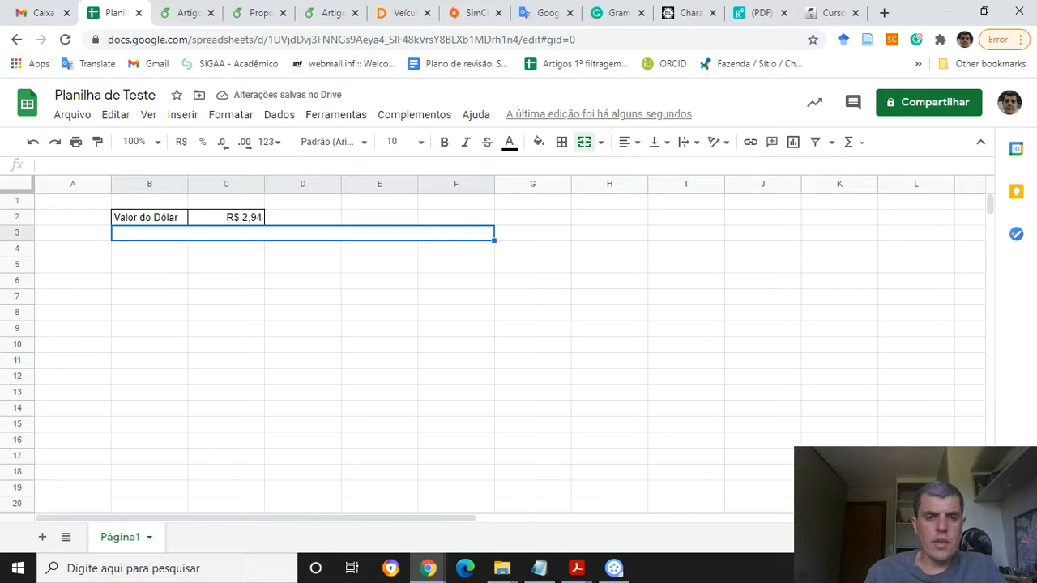
click(561, 141)
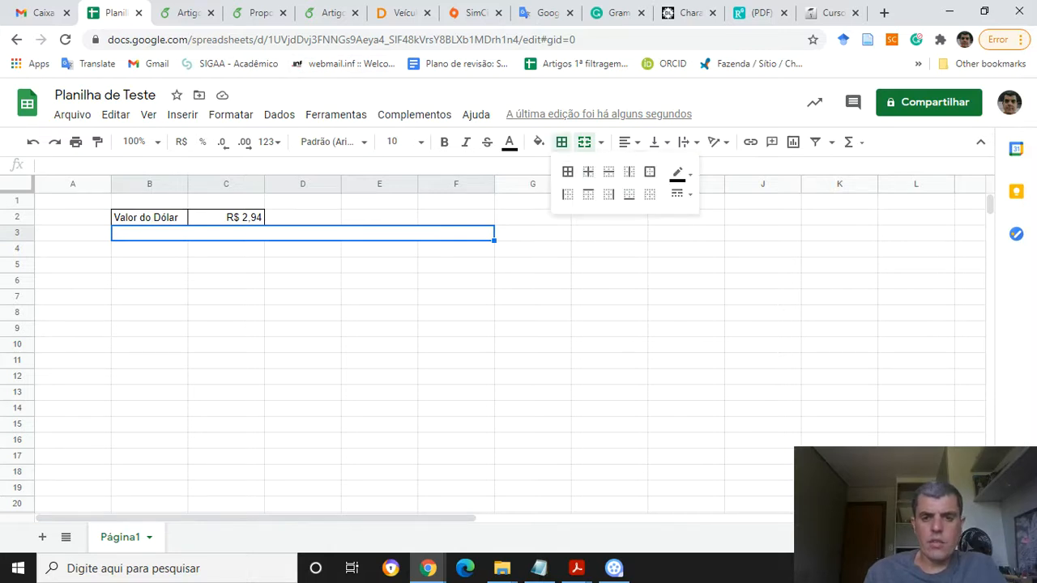
click(649, 171)
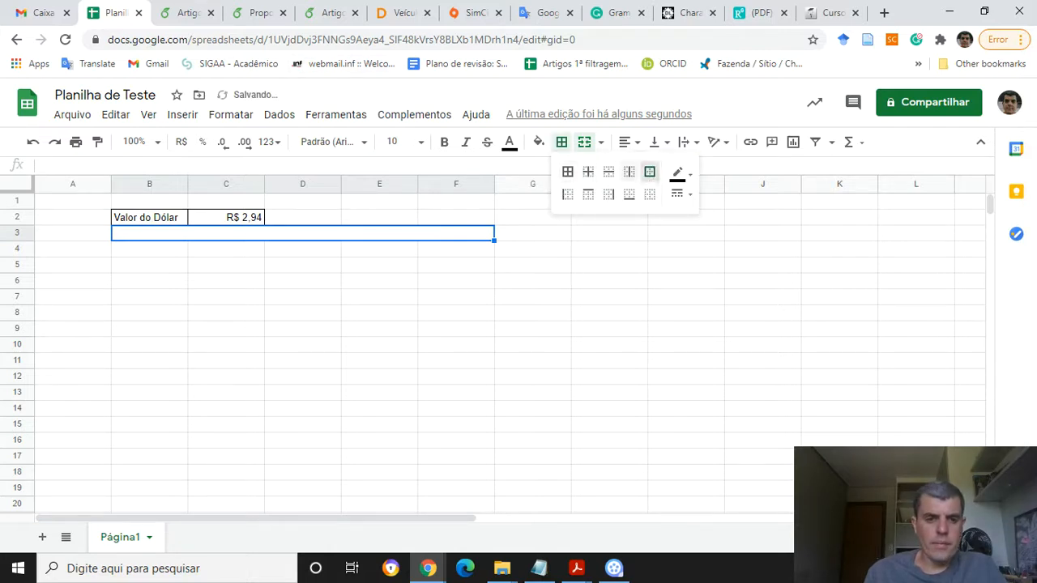
click(226, 265)
click(226, 313)
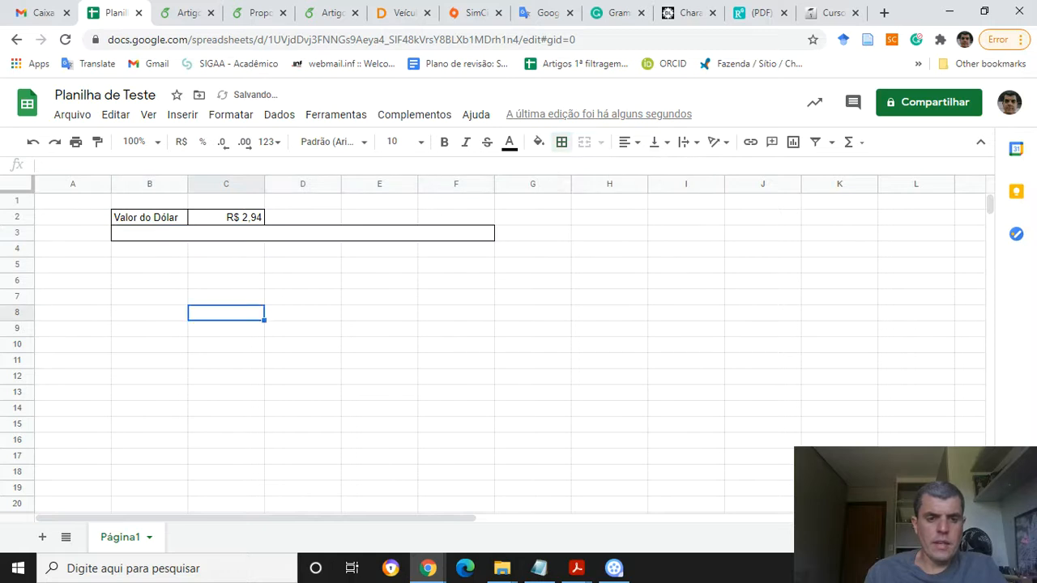
Enter the title Papelaria Papel Branco in the merged cell B3
click(302, 233)
text(Papelaria )
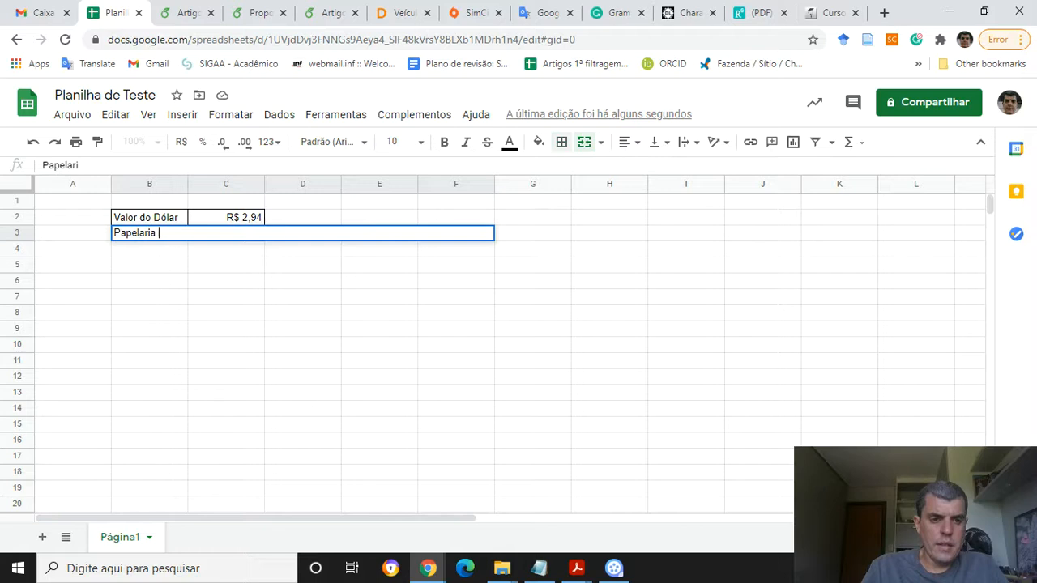
text(Papel Branco)
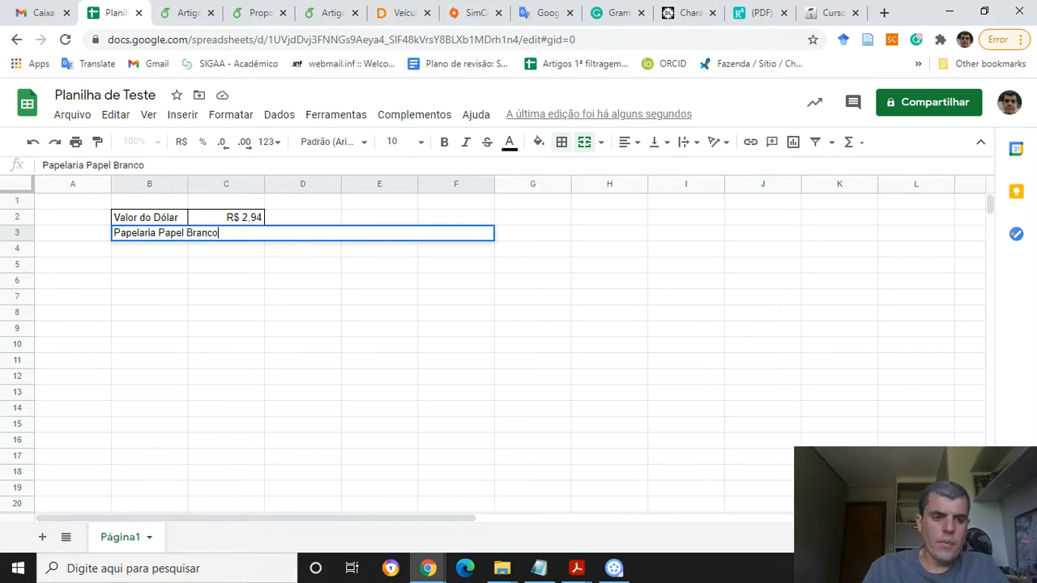
key(Return)
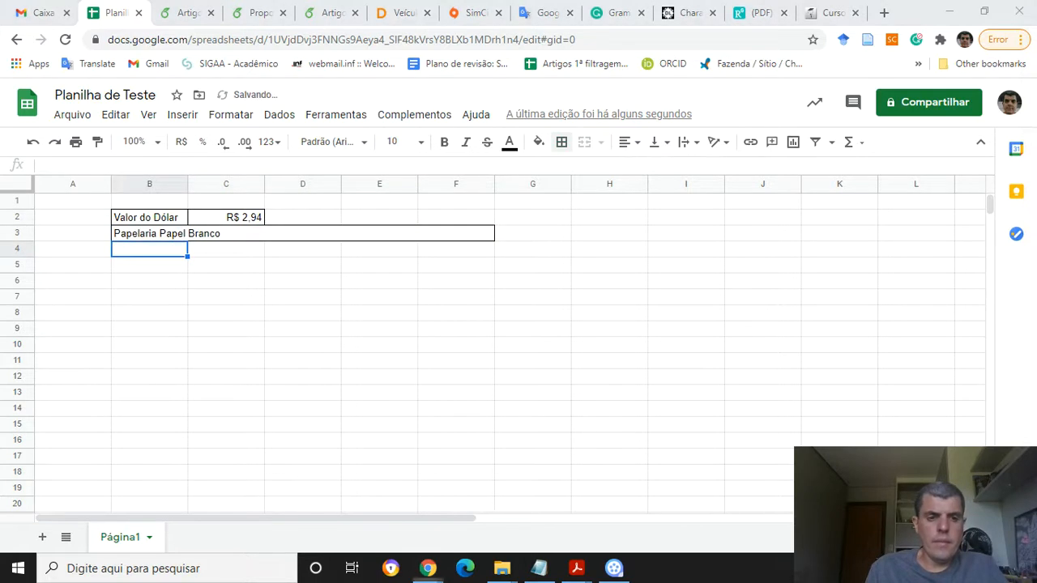
Enter the header Produtos in cell B4 and move to C4
key(alt+Tab)
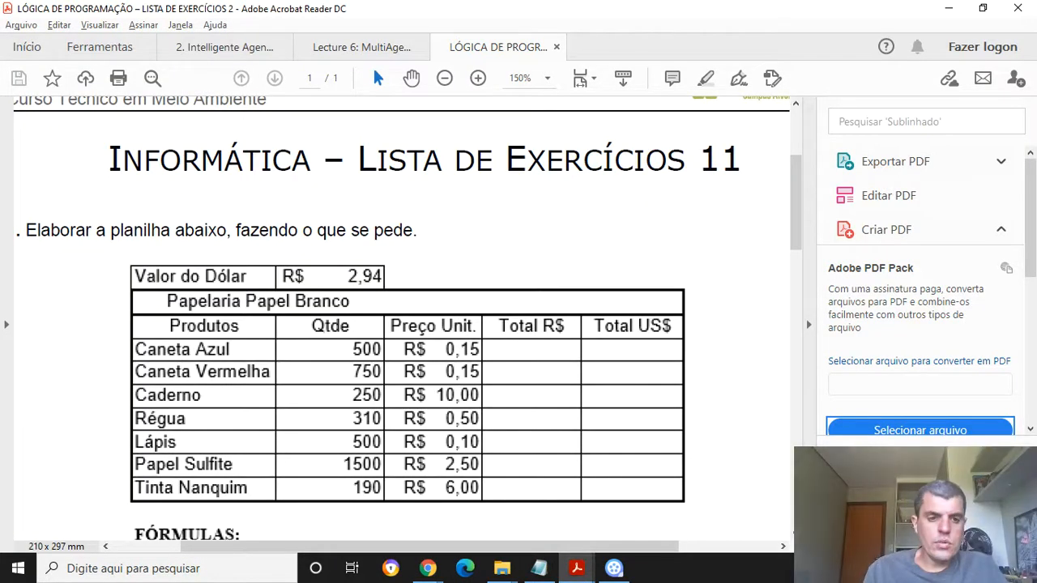
key(alt+Tab)
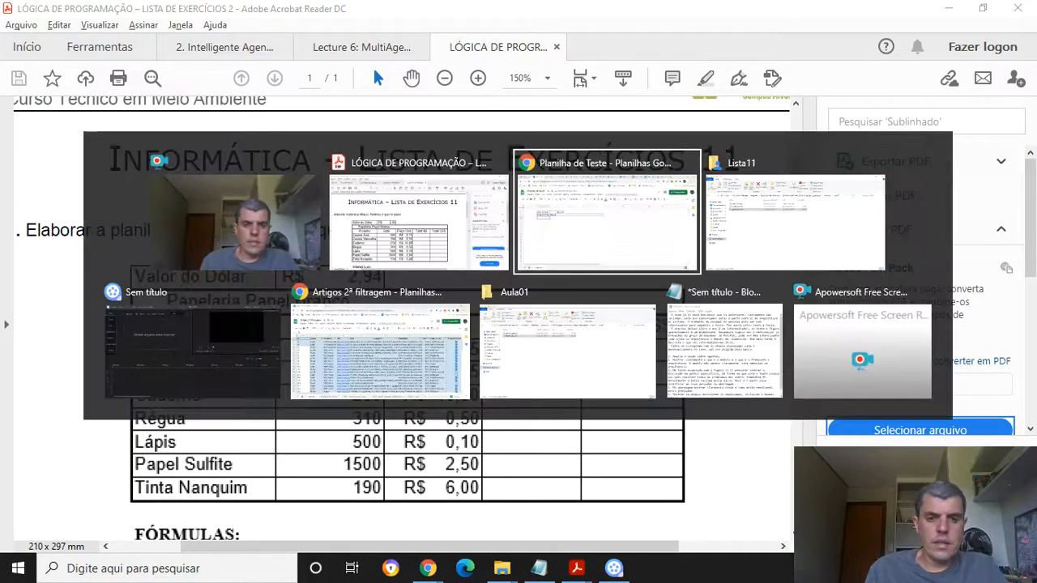
text(Produtos)
key(Tab)
Enter the header Qtde in cell C4 and move to D4
key(alt+Tab)
key(alt+Tab)
key(alt+Tab)
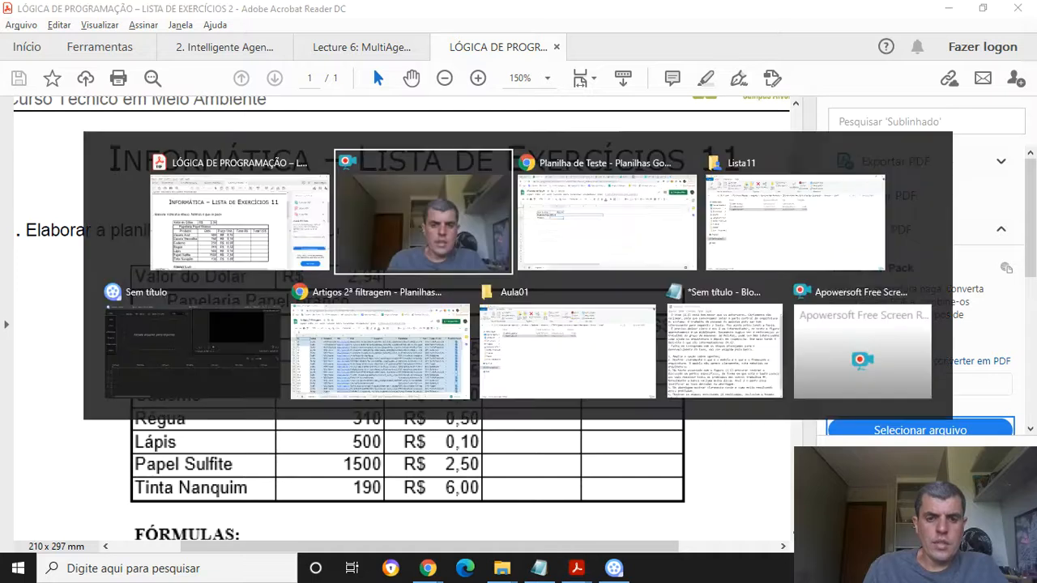
text(Qtde)
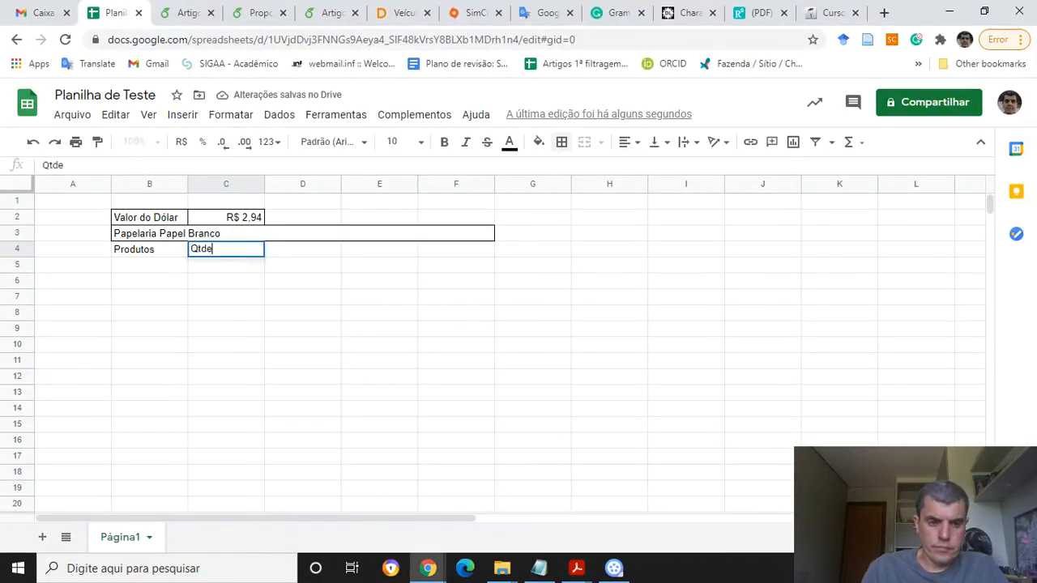
key(Tab)
key(alt+Tab)
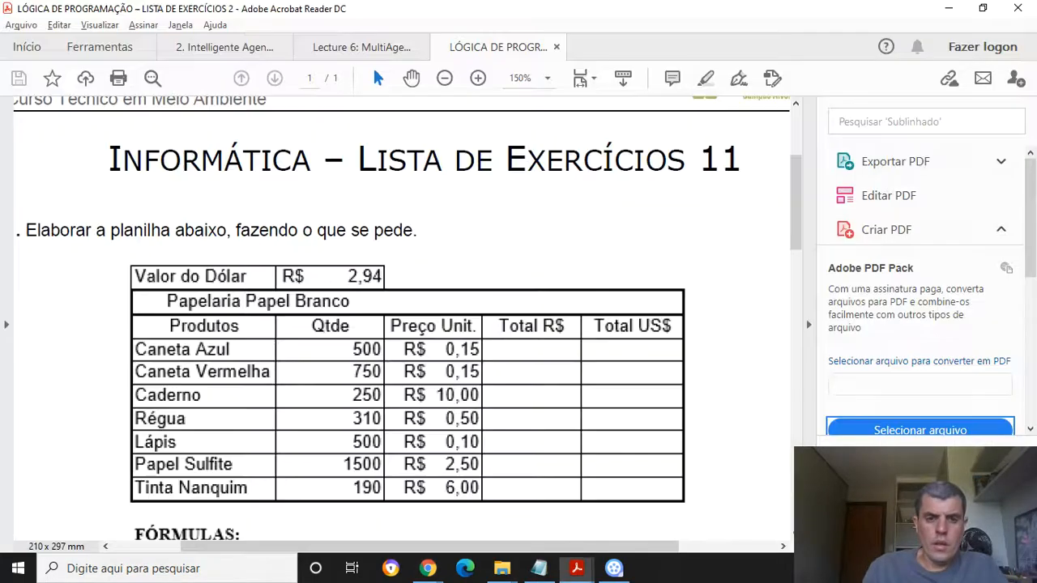
Enter the header Preço Unit. in cell D4 and move to E4
key(alt+Tab)
text(Preç)
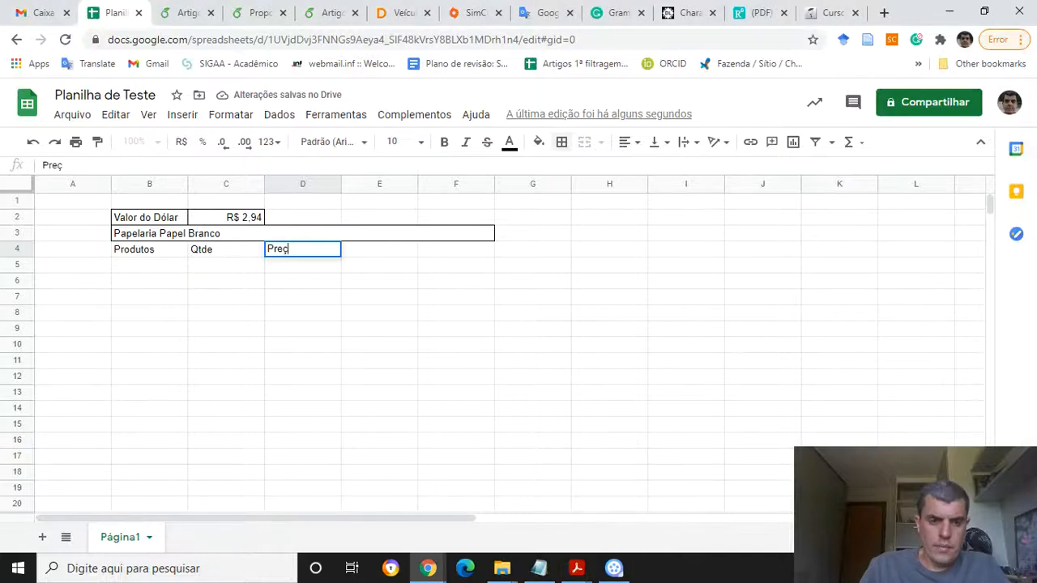
text(o Unit.)
key(Tab)
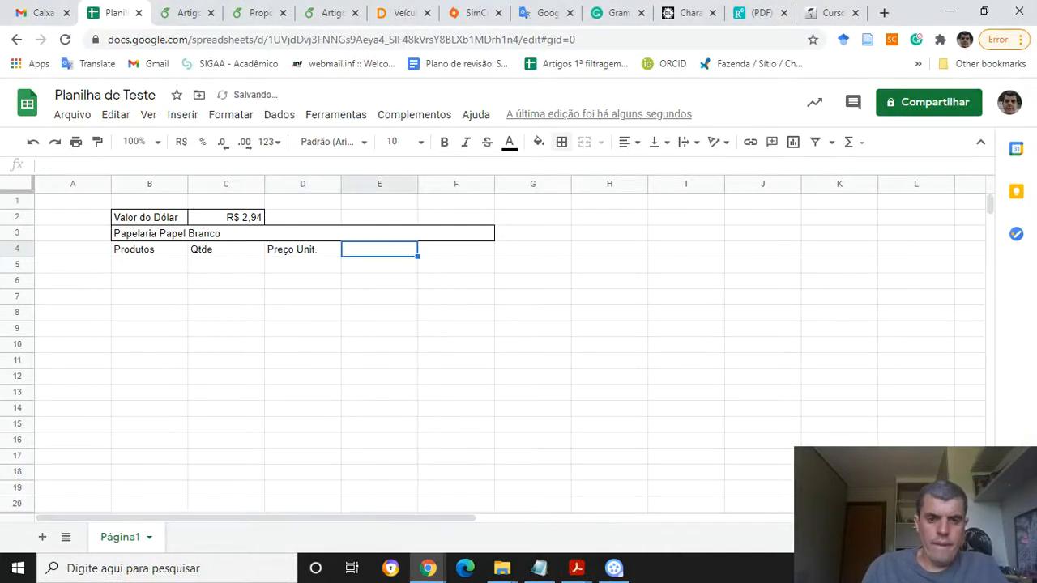
Enter the headers Total R$ in cell E4 and Total US$ in cell F4
key(alt+Tab)
key(alt+Tab)
text(Total R)
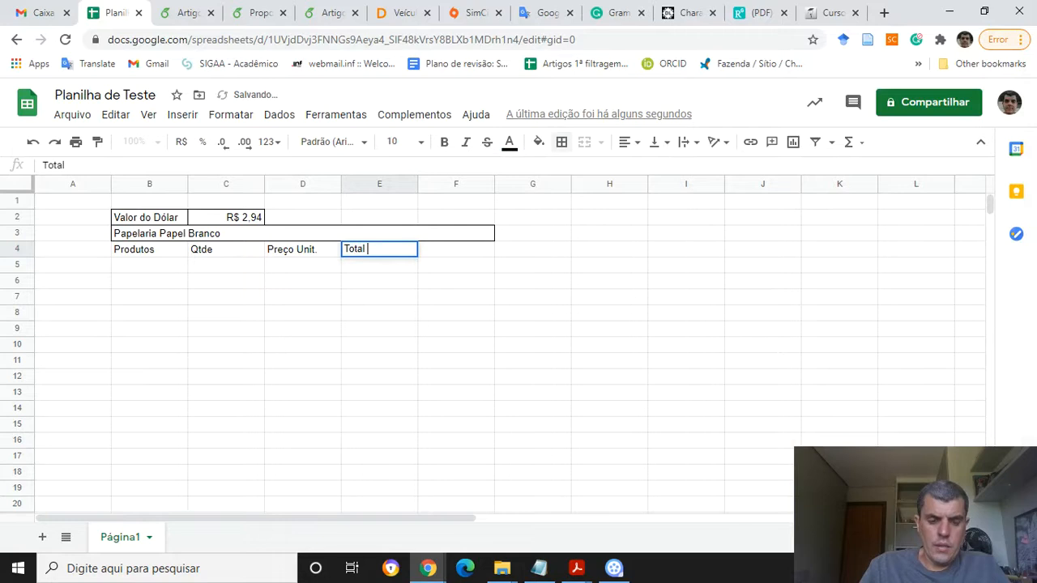
key(Tab)
text(Total US$)
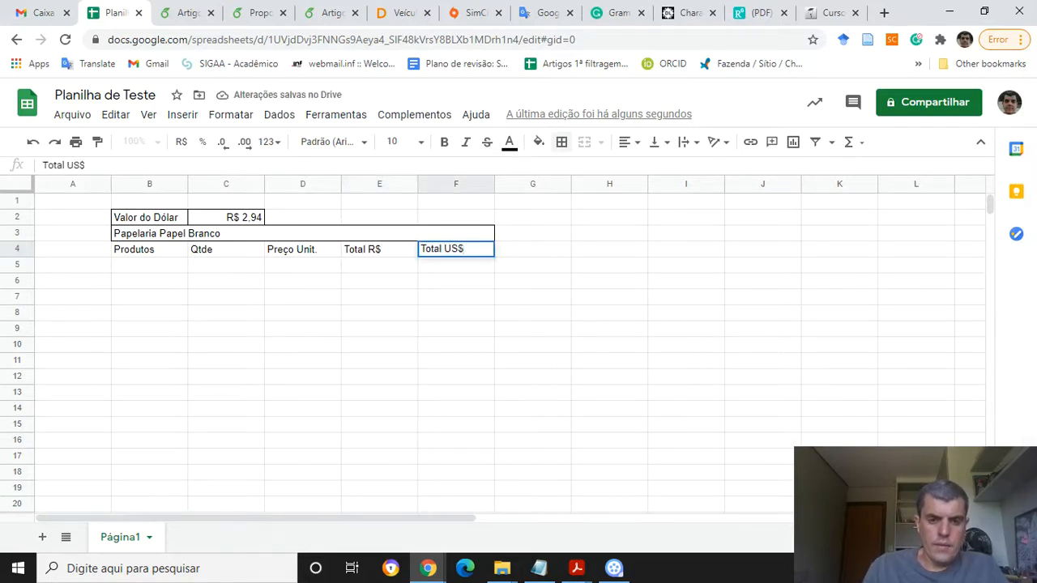
key(alt+Tab)
key(alt+Tab)
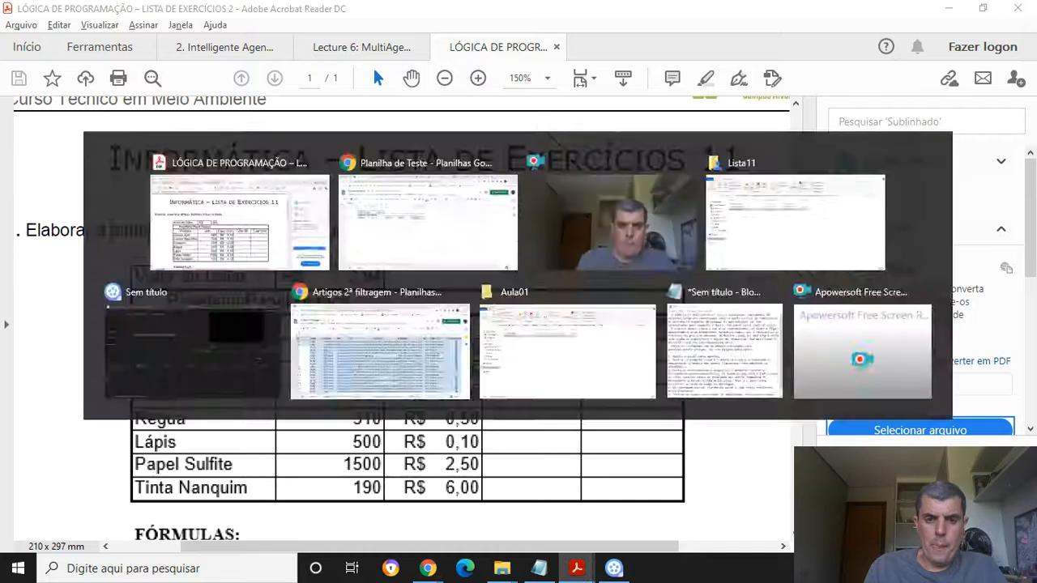
Center-align the header row B4:F4
key(Left)
key(Left)
key(Left)
key(Left)
key(shift+Right)
key(shift+Right)
key(shift+Right)
key(shift+Right)
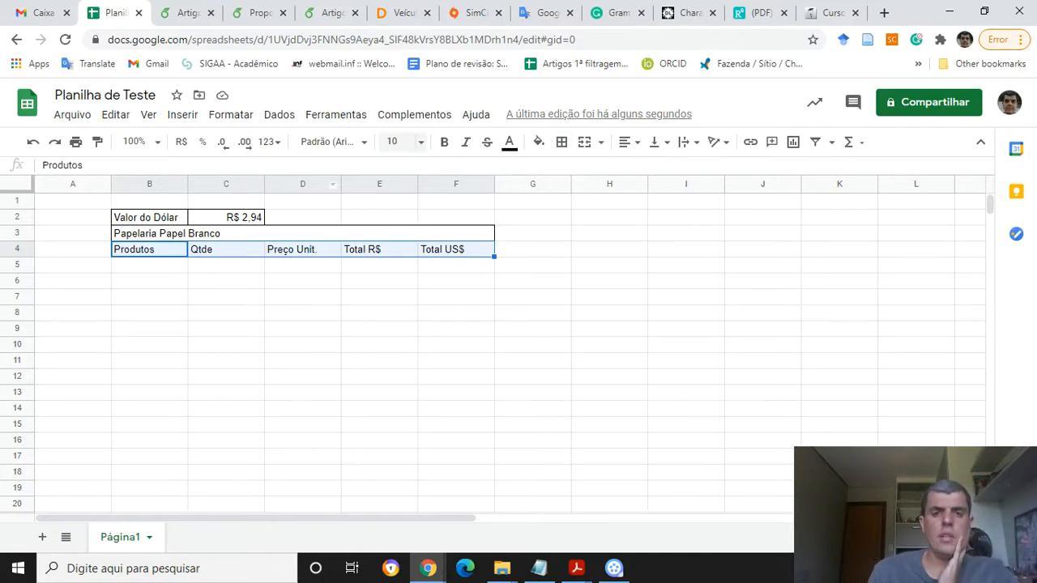
click(627, 142)
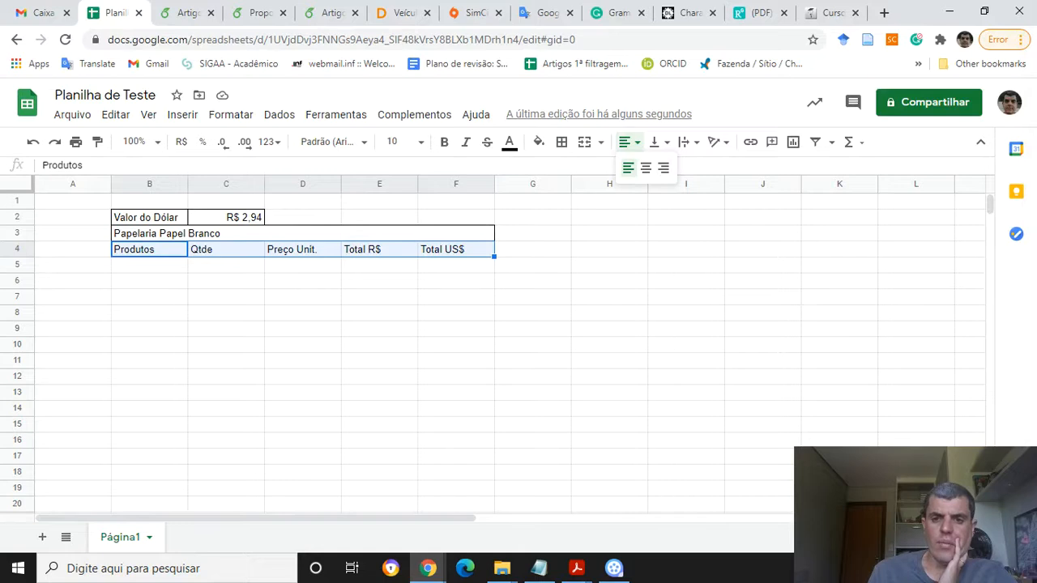
click(646, 167)
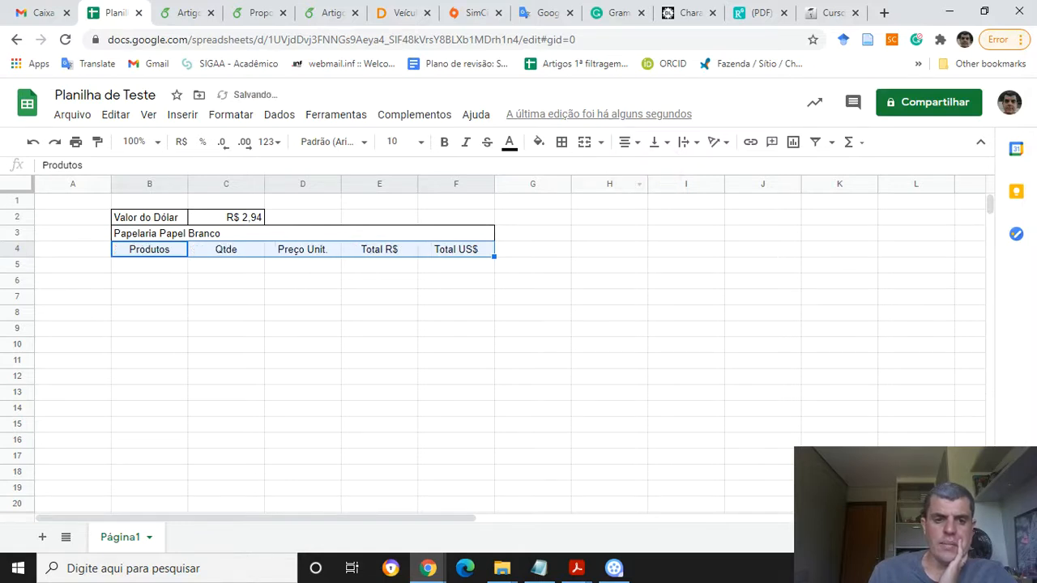
Enter the products Caneta Azul and Caneta Vermelha in cells B5 and B6
click(149, 265)
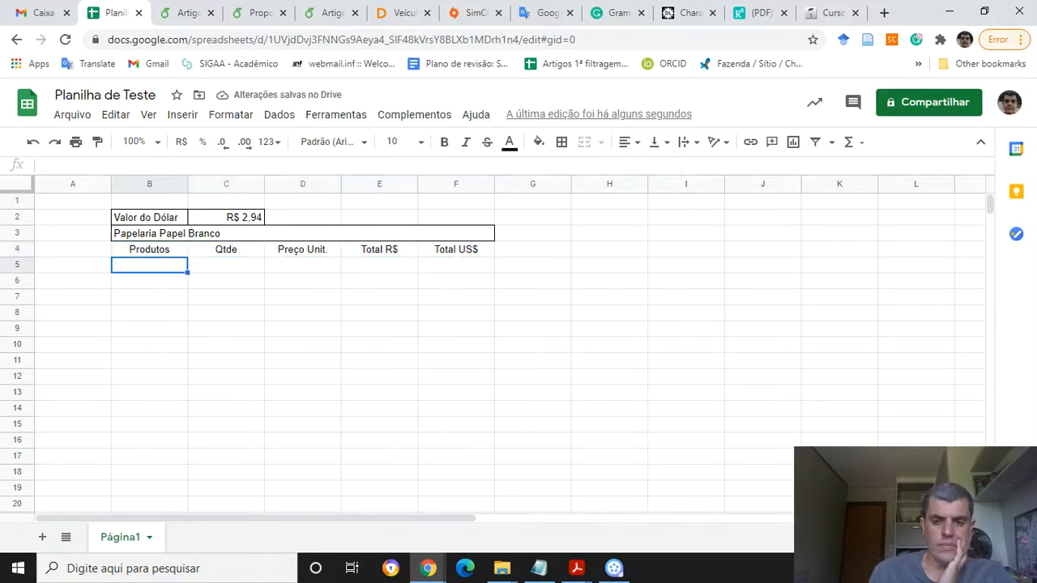
key(alt+Tab)
key(alt+Tab)
text(Caneta)
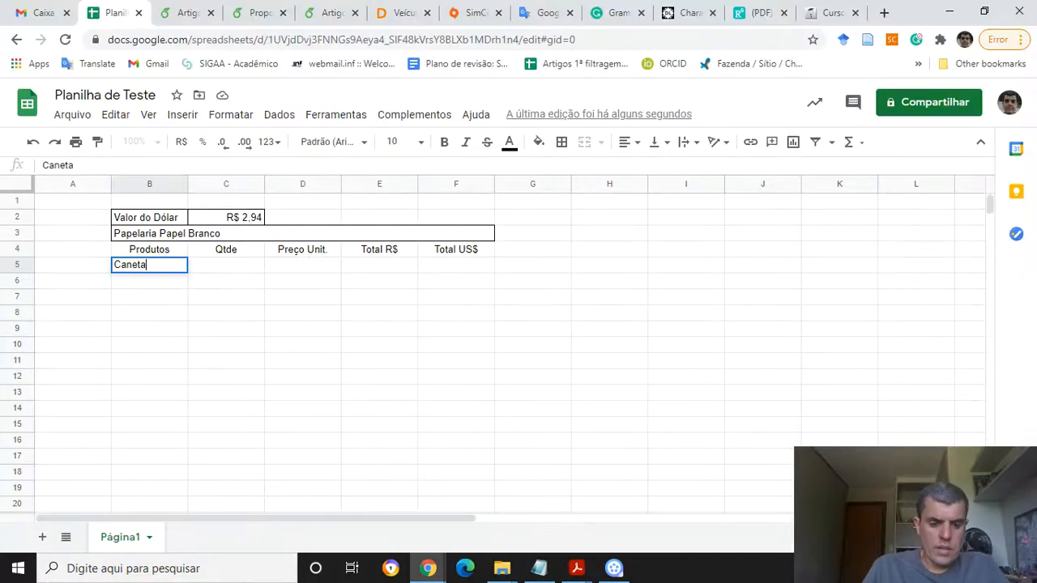
text( Azul)
key(Return)
key(alt+Tab)
key(alt+Tab)
text(Caneta )
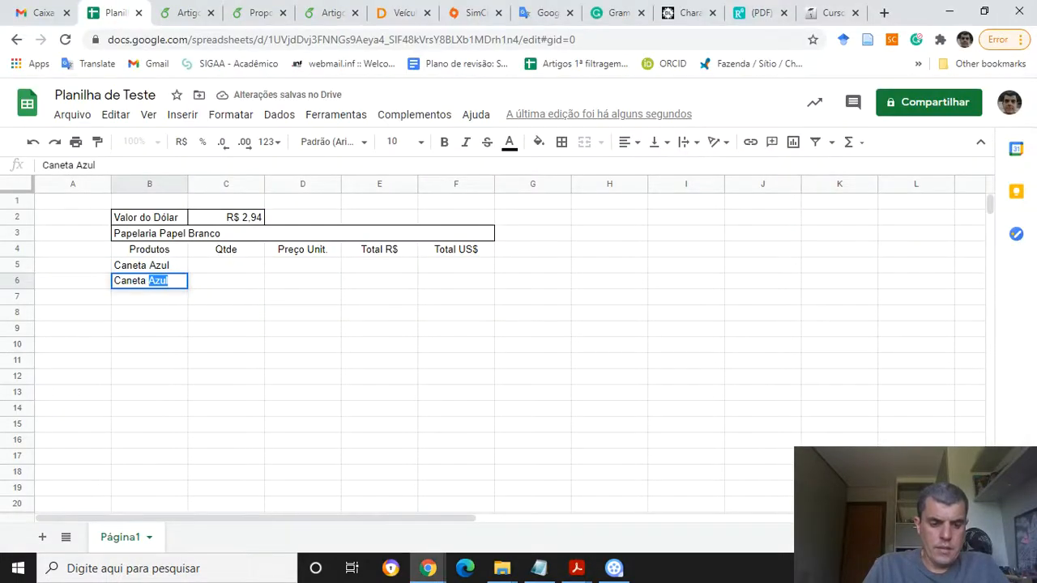
text(Vermelha)
key(Return)
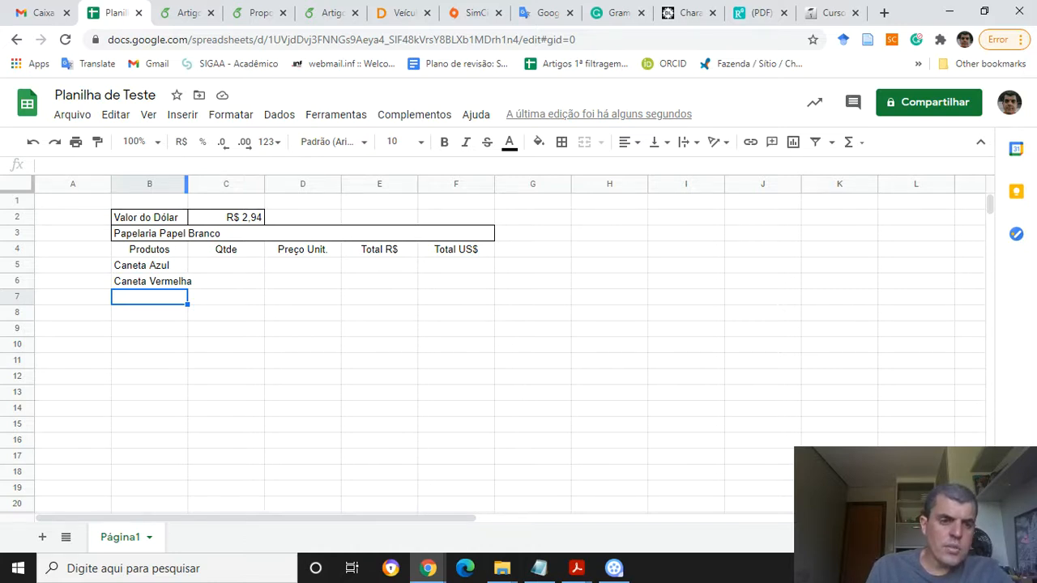
Widen column B slightly and enter the product Caderno in cell B7
drag(186, 184, 198, 184)
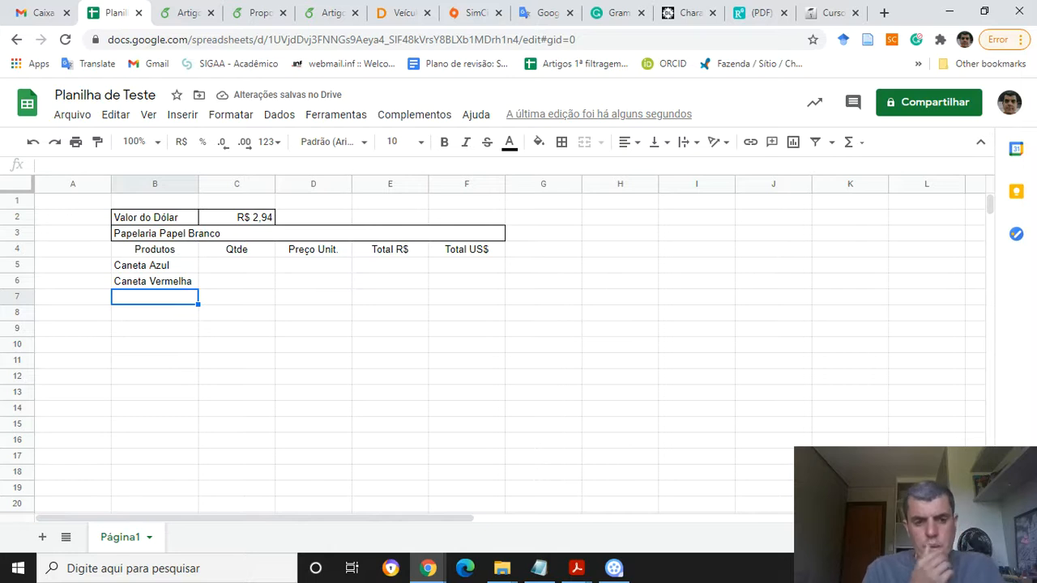
key(alt+Tab)
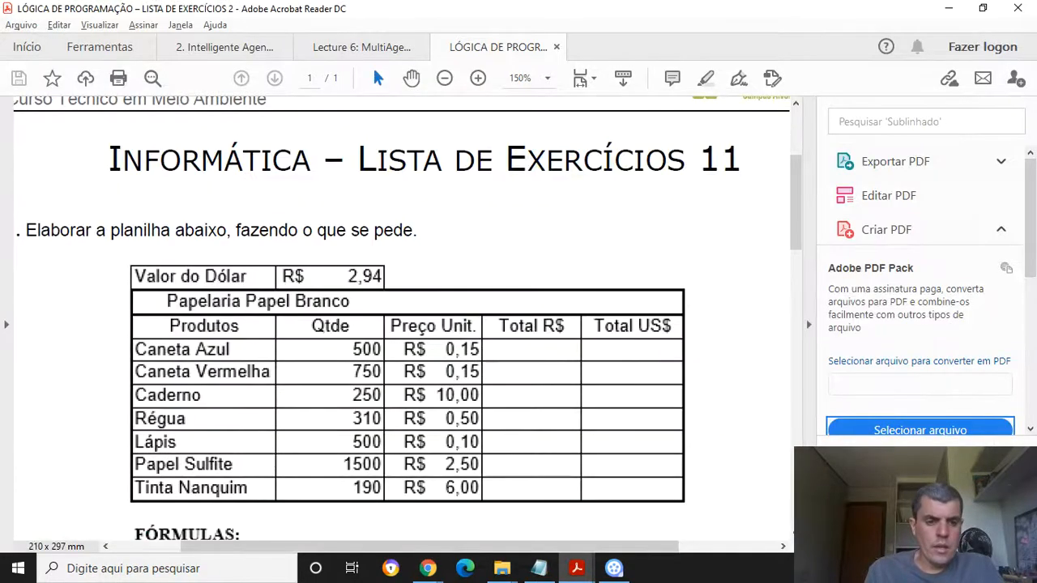
key(alt+Tab)
text(Caderno)
key(Return)
Enter Régua in cell B7
key(alt+Tab)
key(alt+Tab)
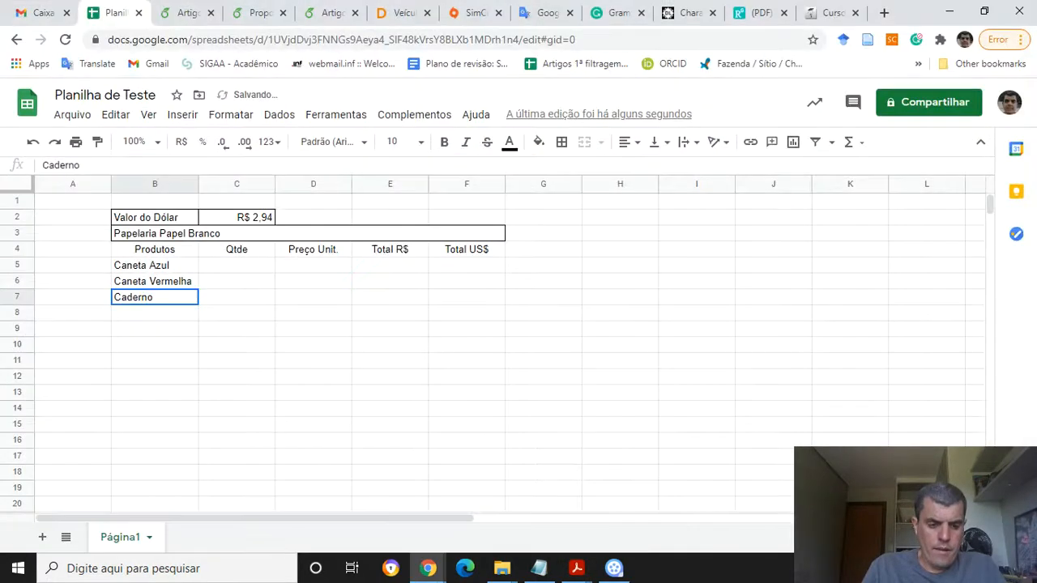
key(shift+Right)
key(shift+Down)
key(shift+Down)
key(shift+Down)
key(shift+Down)
key(shift+Down)
key(shift+Down)
text(Régua)
key(Return)
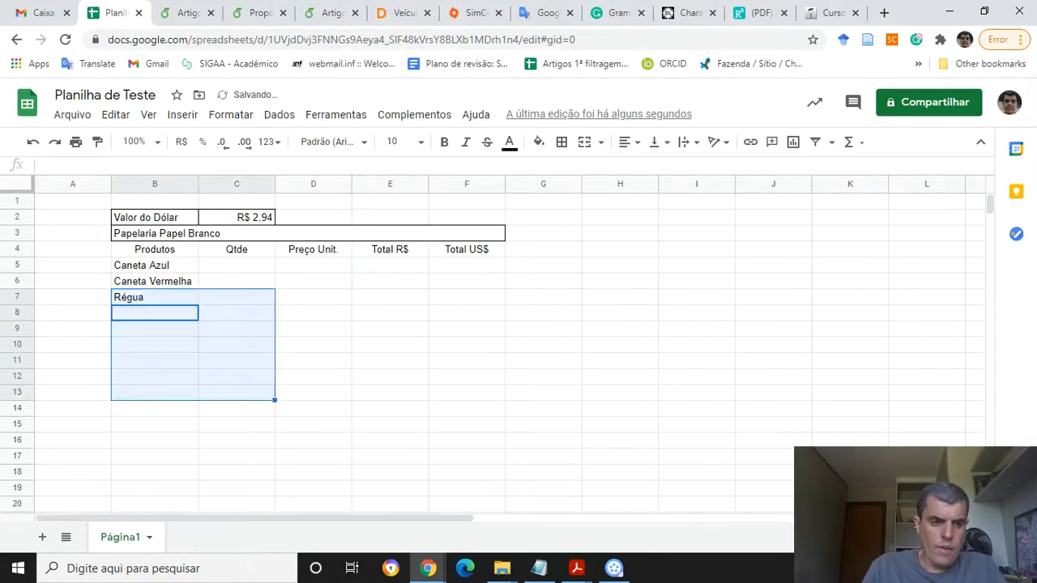
Enter Lápis in cell B8
key(alt+Tab)
key(alt+Tab)
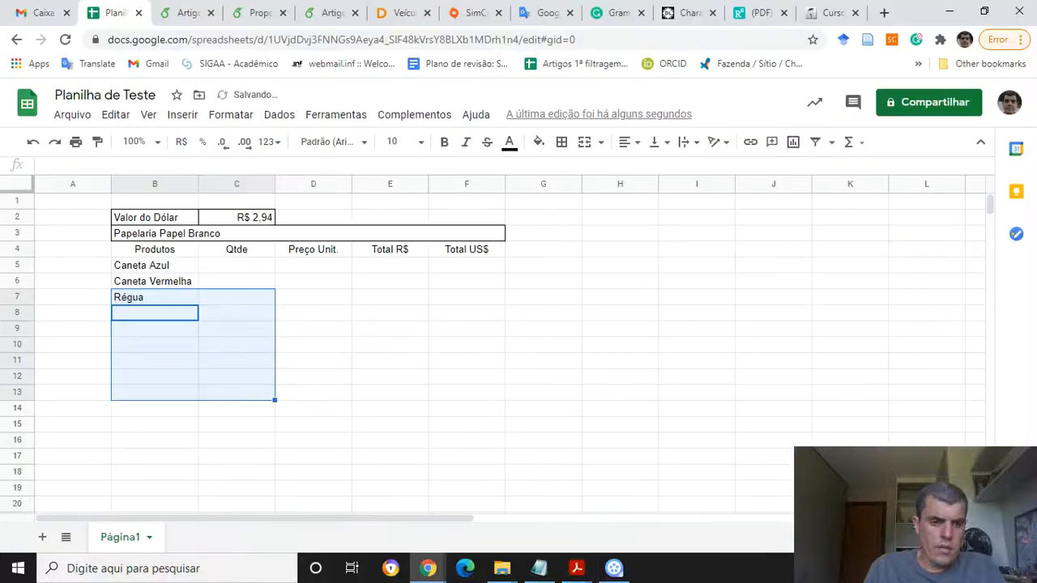
click(154, 313)
key(alt+Tab)
key(alt+Tab)
text(Lápis)
key(Return)
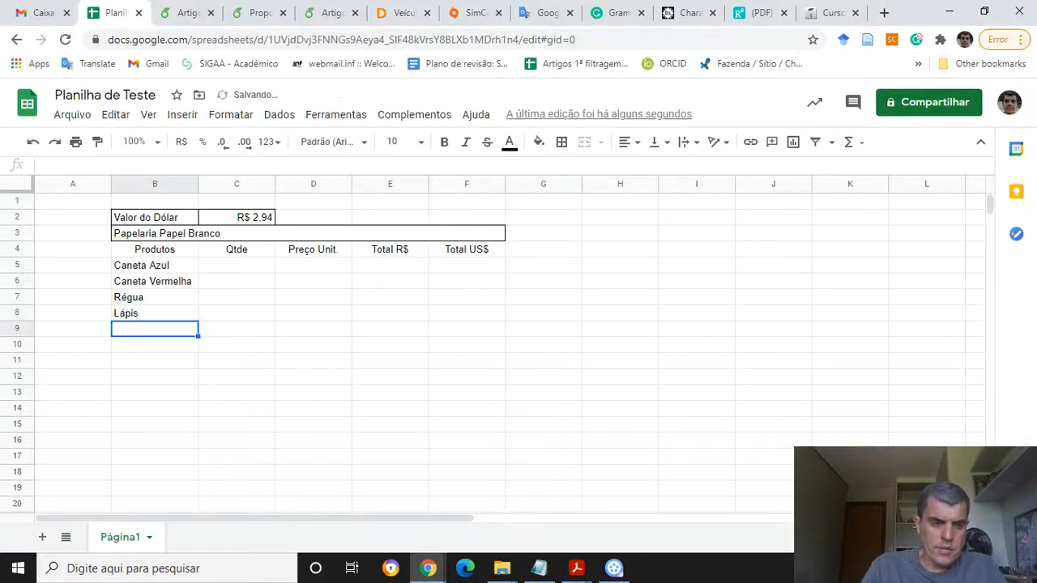
key(alt+Tab)
key(alt+Tab)
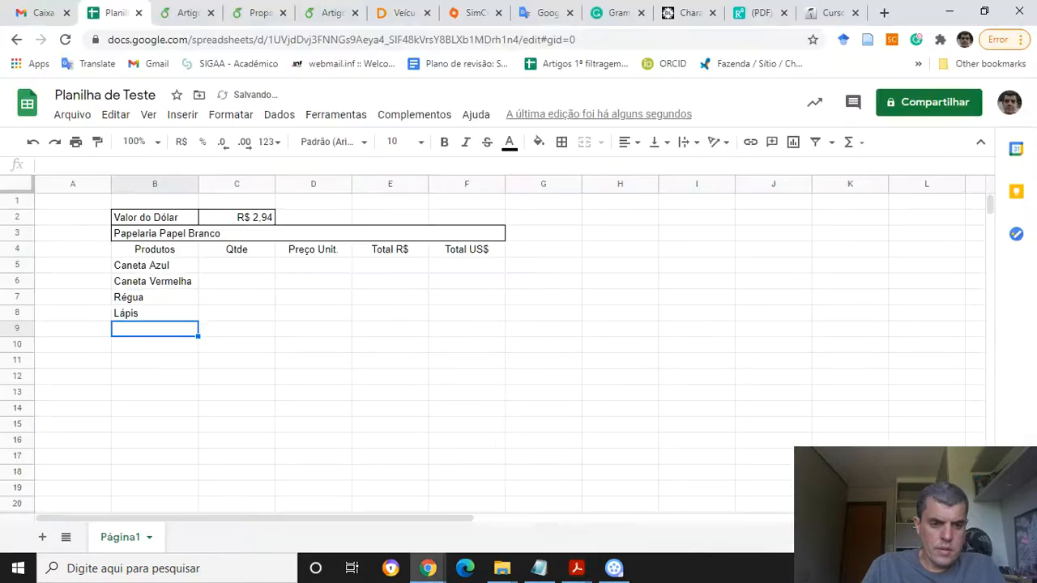
key(alt+Tab)
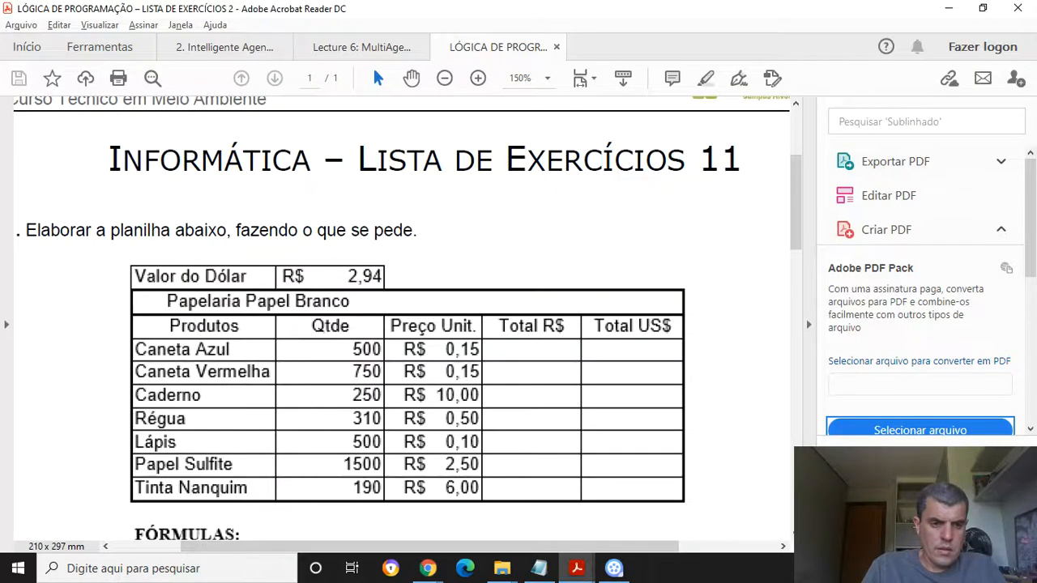
key(alt+Tab)
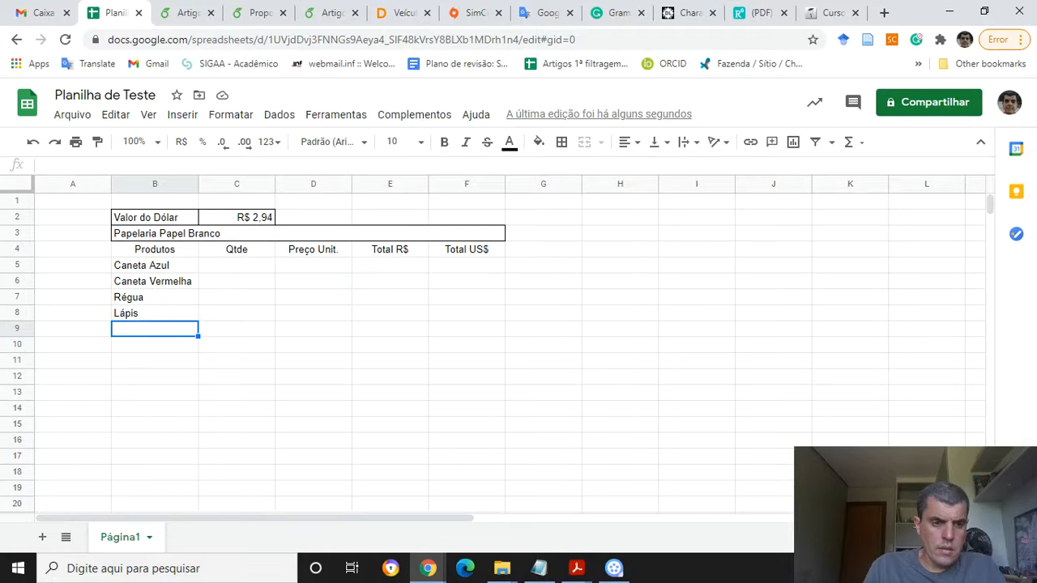
Re-enter Caderno in cell B7 and Régua in cell B8
key(Up)
key(Up)
key(shift+Down)
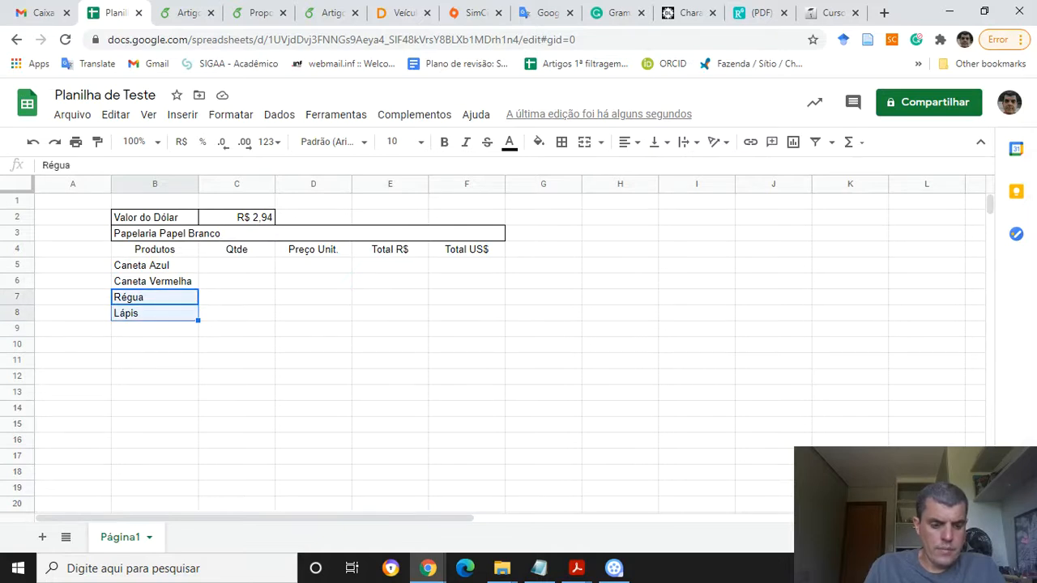
key(Up)
key(Down)
key(BackSpace)
text(Caderno)
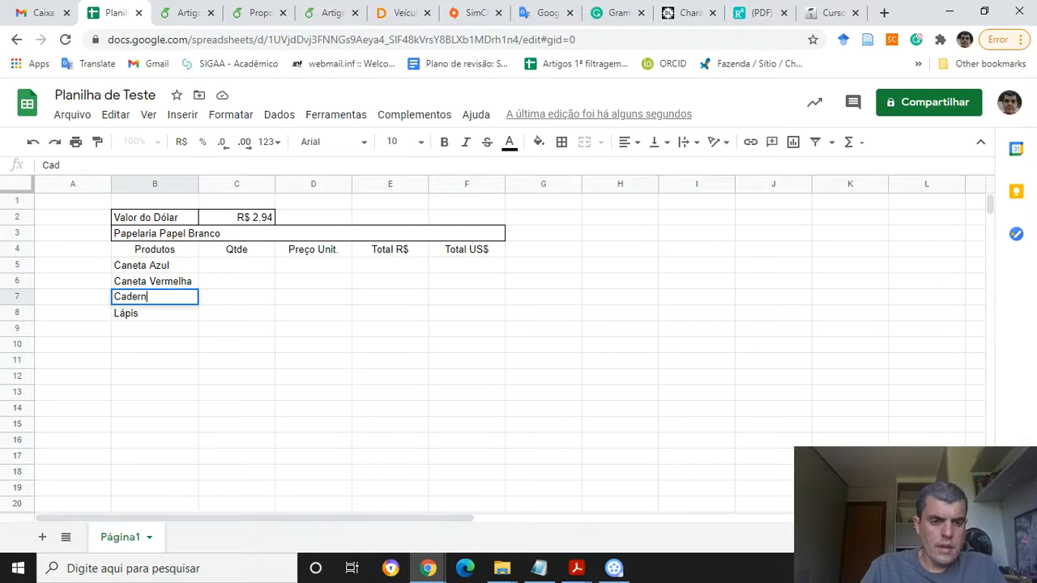
key(Return)
text(Régua)
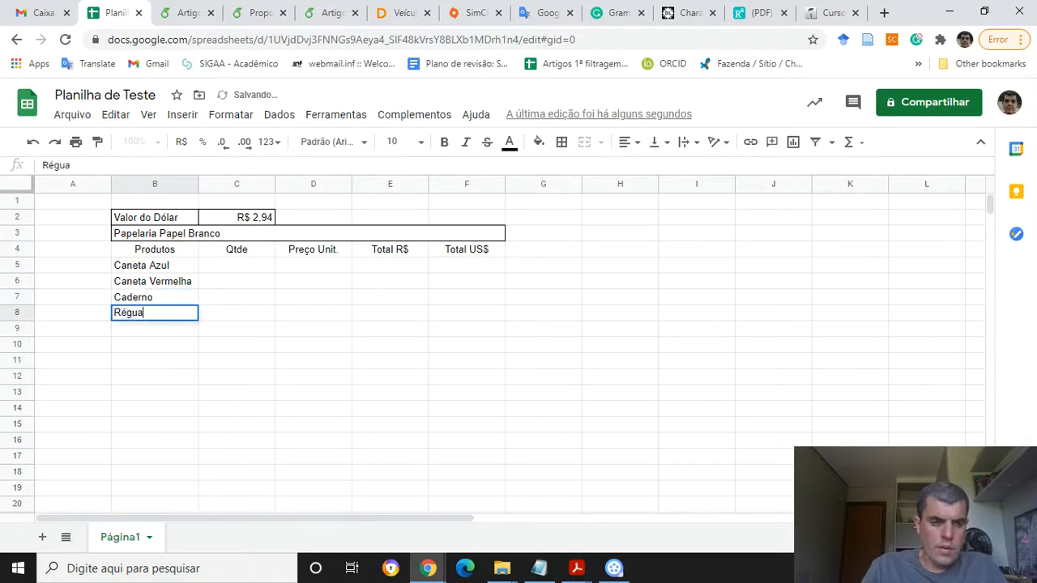
key(Return)
Enter the product Lápis in cell B9, correcting its accent
text(Lapis)
key(Return)
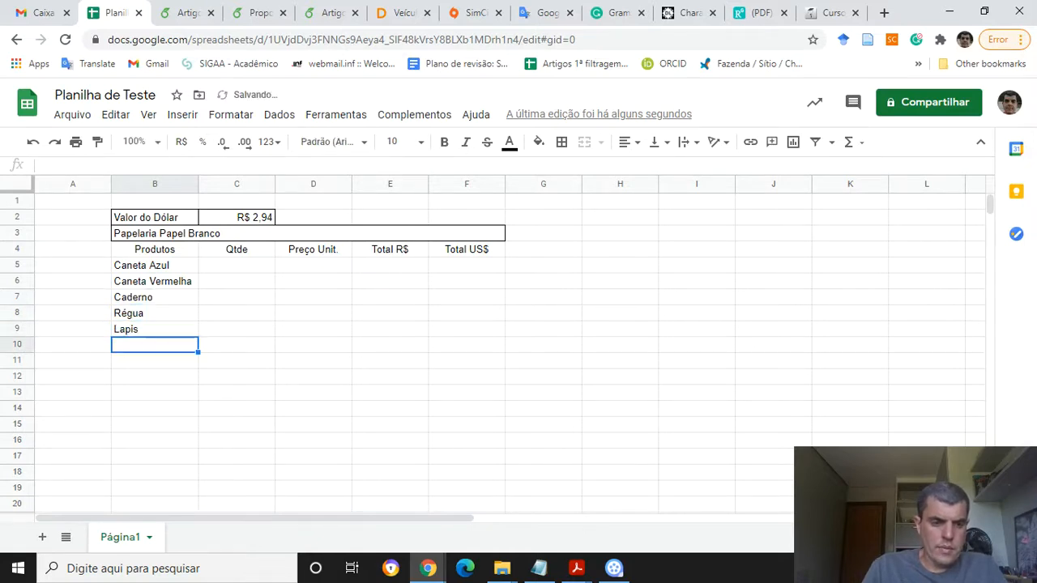
key(Up)
text(Lápis)
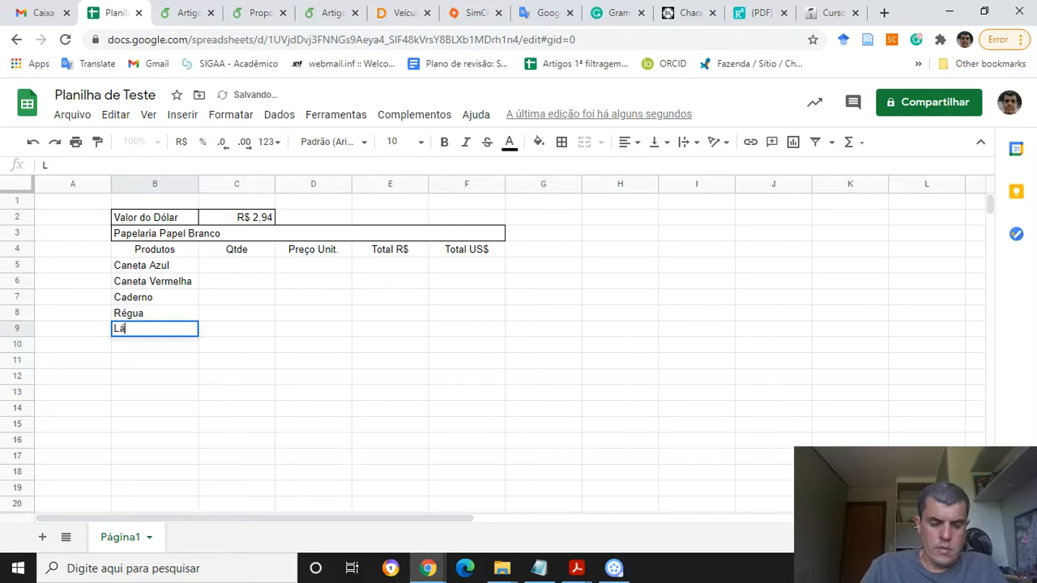
key(Return)
Enter the products Papel Sulfite in cell B10 and Tinta Nanquim in cell B11
key(alt+Tab)
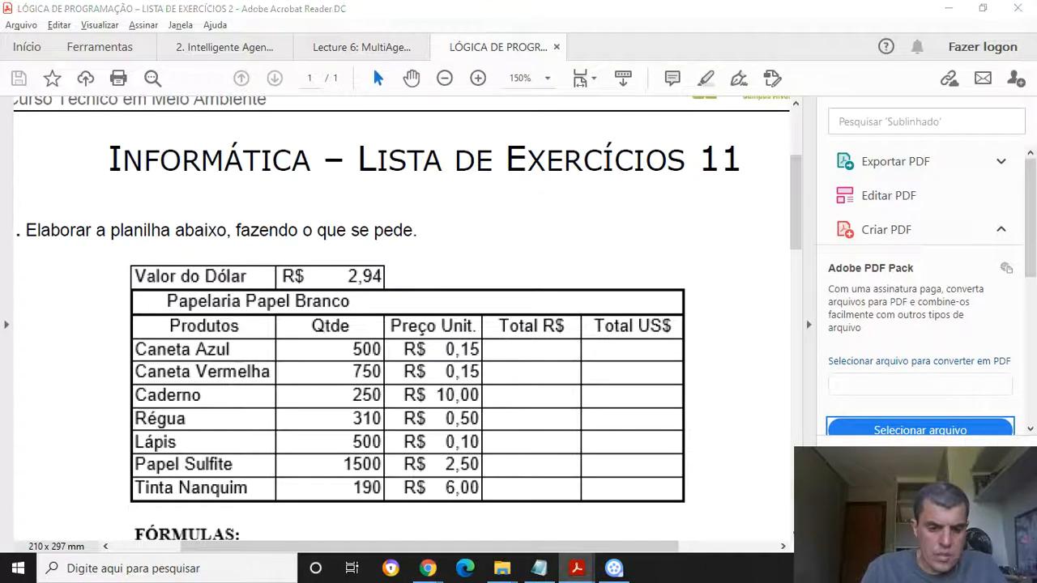
key(alt+Tab)
text(Papel Sulfite)
key(Return)
key(alt+Tab)
Enter the quantities 500 and 750 in cells C5 and C6
key(alt+Tab)
text(Tinta Nanquim)
key(Up)
key(Right)
key(Right)
key(Up)
key(Up)
key(Up)
key(Up)
key(Left)
key(Up)
key(Left)
key(Right)
key(alt+Tab)
key(alt+Tab)
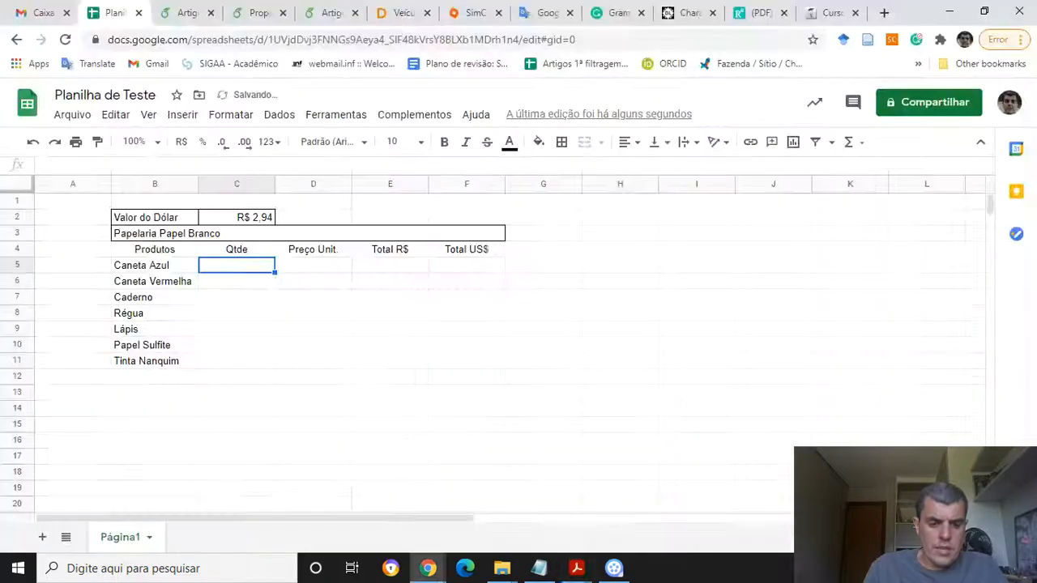
text(500)
key(Return)
key(alt+Tab)
key(alt+Tab)
text(750)
key(Return)
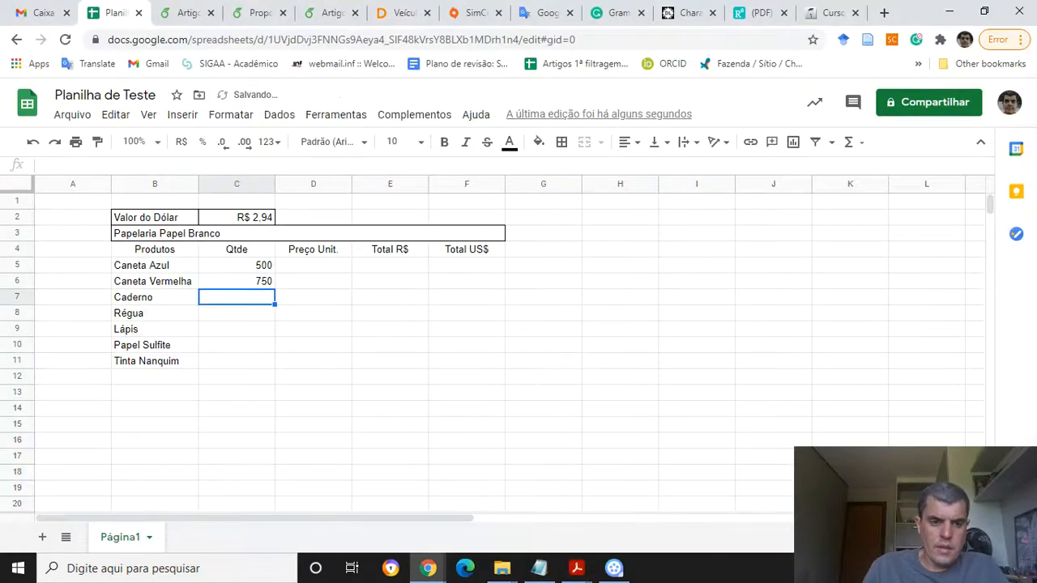
Enter the quantities 250, 310 and 500 in cells C7 to C9
key(alt+Tab)
key(alt+Tab)
text(250)
key(Return)
key(alt+Tab)
key(alt+Tab)
text(310)
key(Return)
key(alt+Tab)
Enter the quantities 1500 and 190 in cells C10 and C11
key(alt+Tab)
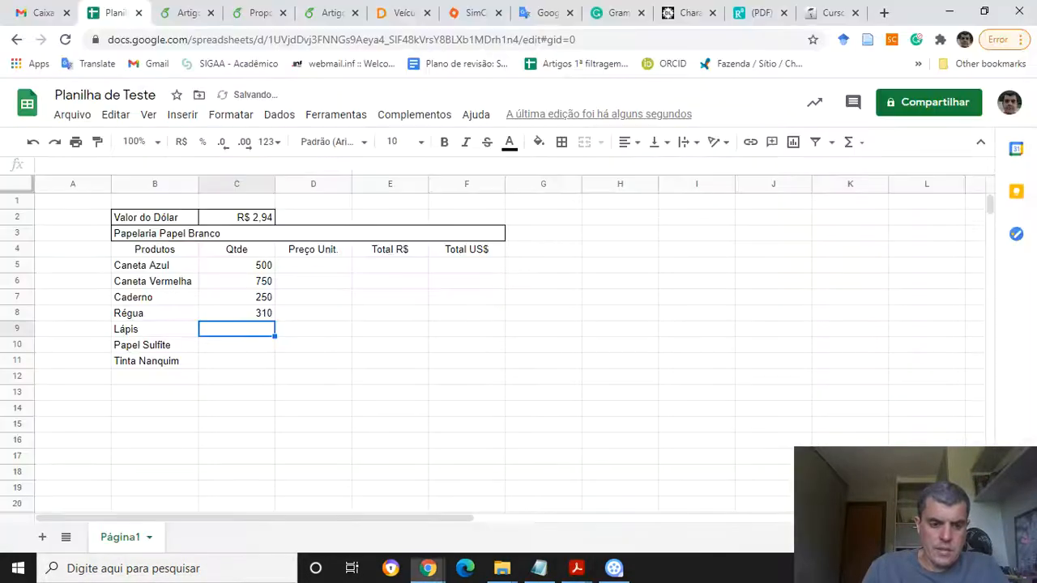
text(500)
key(Return)
key(alt+Tab)
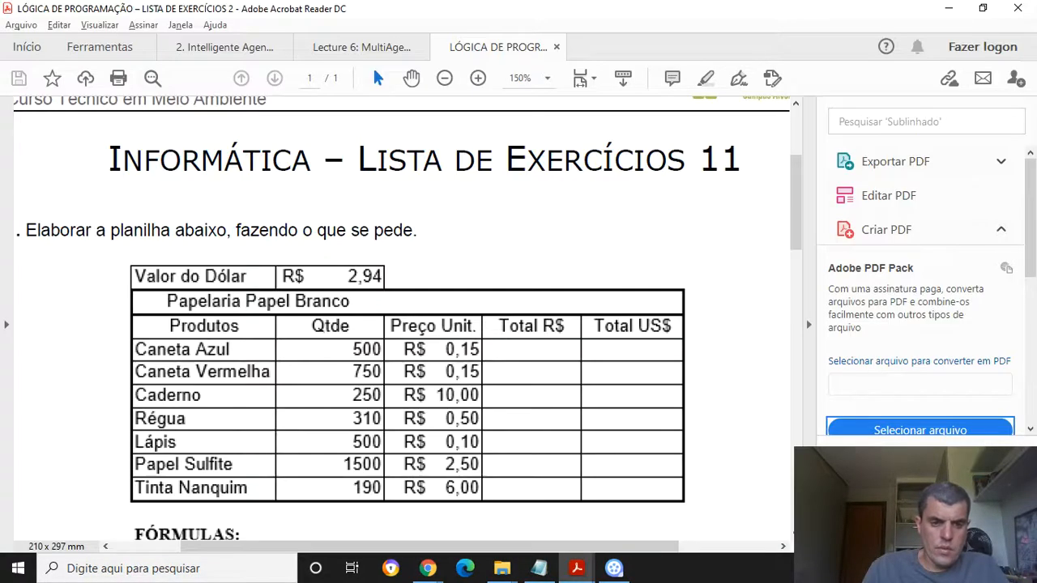
key(alt+Tab)
text(1500)
key(Return)
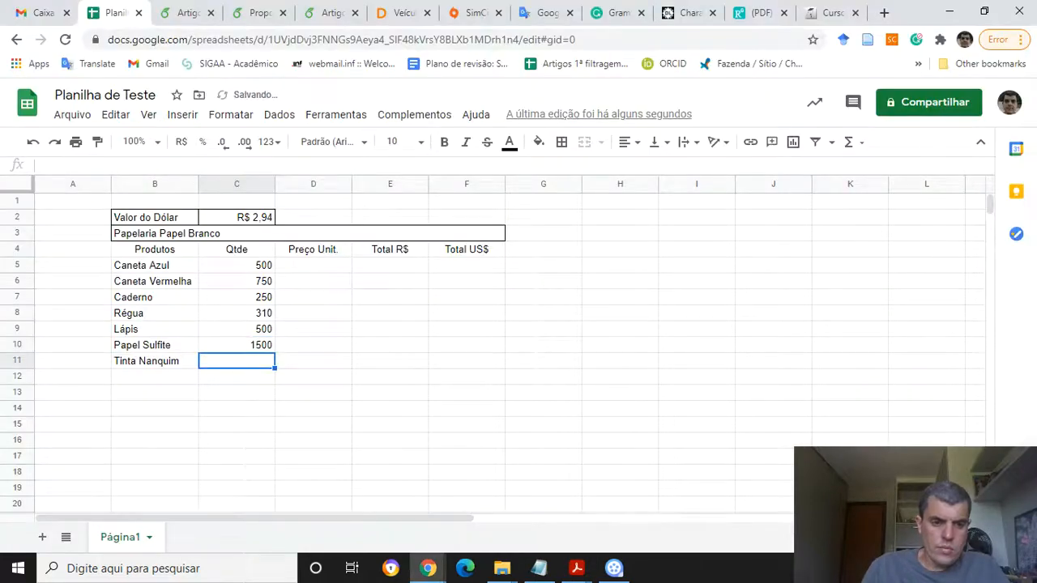
key(alt+Tab)
key(alt+Tab)
text(190)
key(Return)
Enter the unit price 0,15 in cells D5 and D6
key(Up)
key(Up)
key(Up)
key(Up)
key(Up)
key(Up)
key(Up)
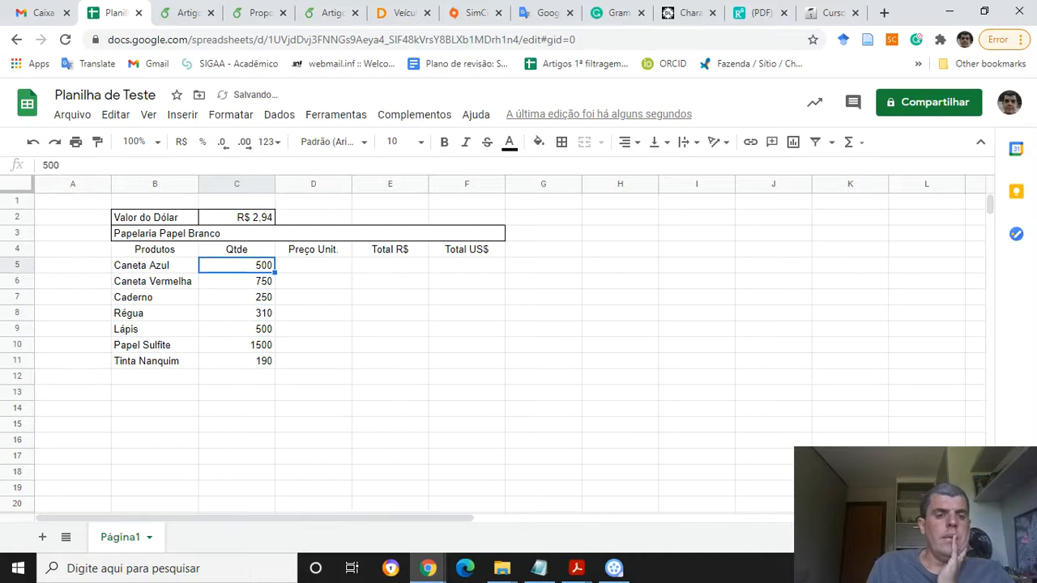
key(Right)
key(alt+Tab)
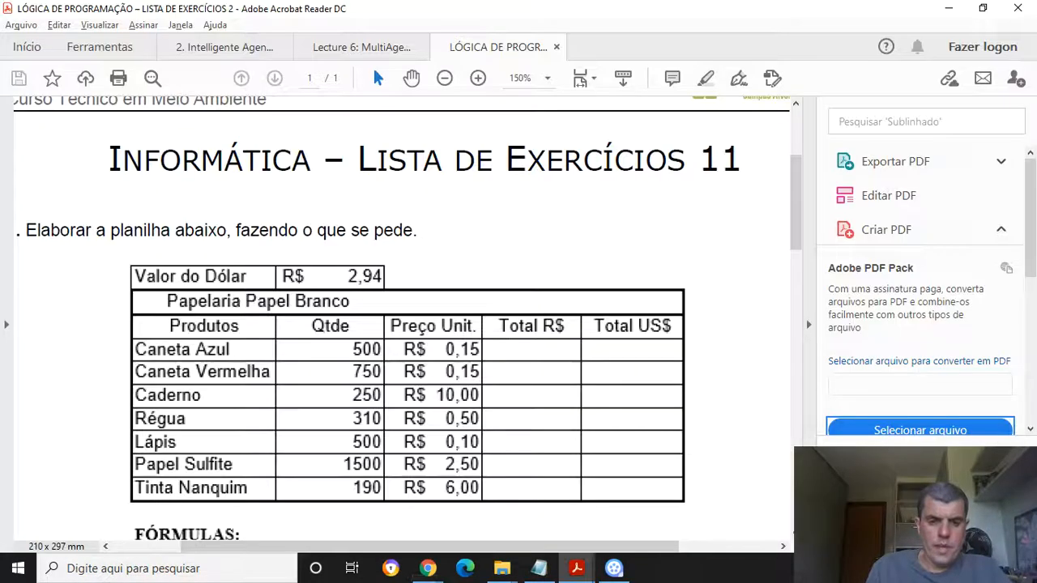
key(alt+Tab)
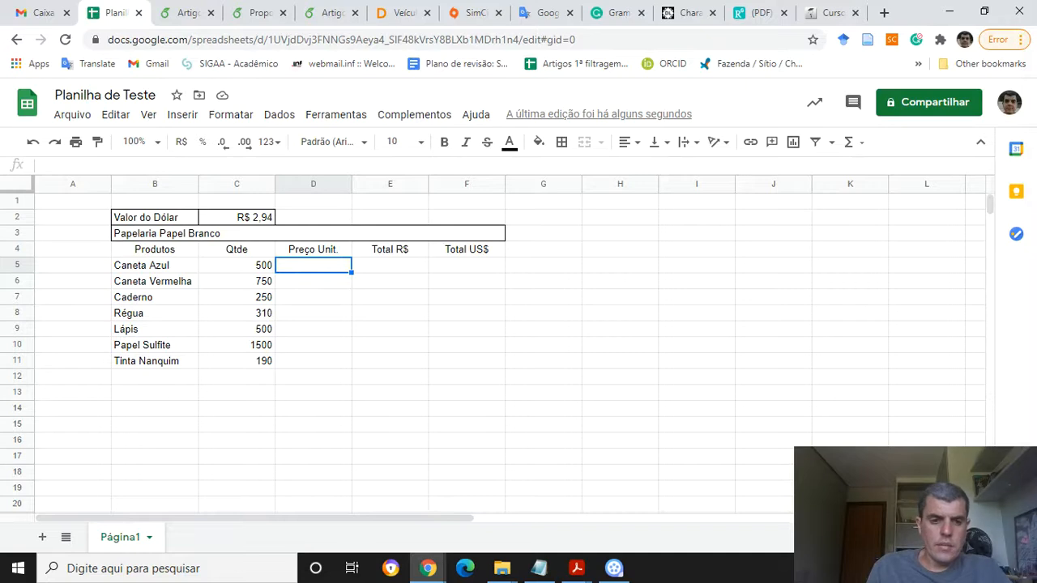
text(0,15)
key(Return)
key(alt+Tab)
Enter the unit prices 10, 0,50 and 0,10 in cells D7 to D9
key(alt+Tab)
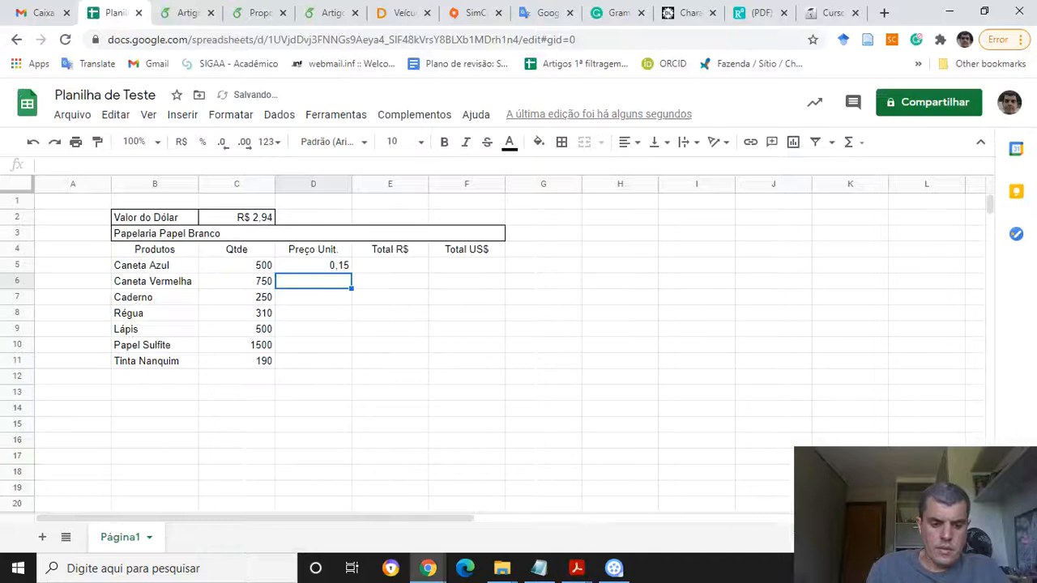
text(0,15)
key(Return)
key(alt+Tab)
key(alt+Tab)
text(10)
key(Return)
key(alt+Tab)
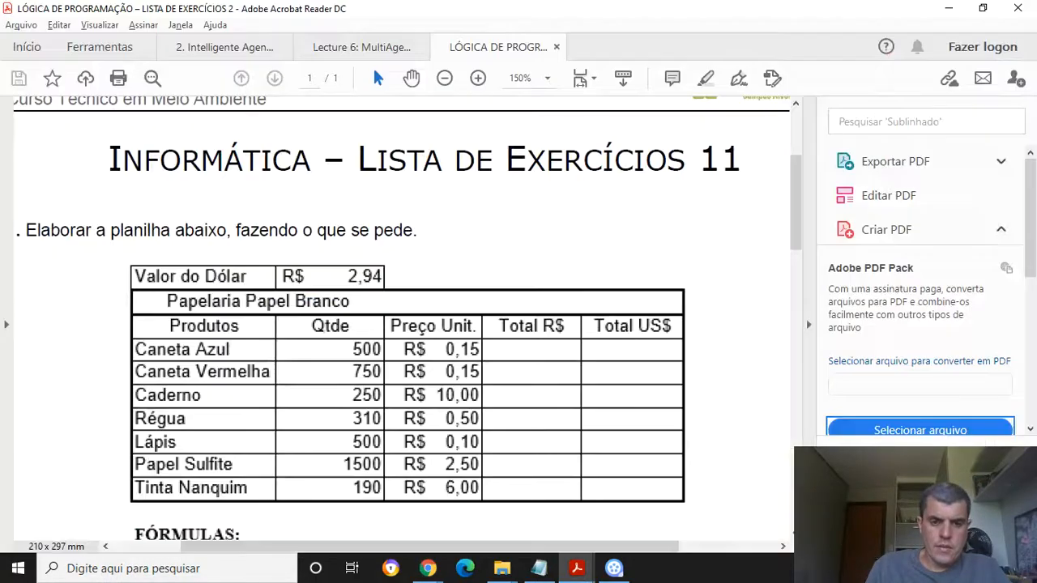
key(alt+Tab)
text(0,50)
key(Return)
Enter the unit prices 2,50 and 6 in cells D10 and D11
key(alt+Tab)
key(alt+Tab)
text(0,10)
key(Return)
key(alt+Tab)
key(alt+Tab)
text(2,50)
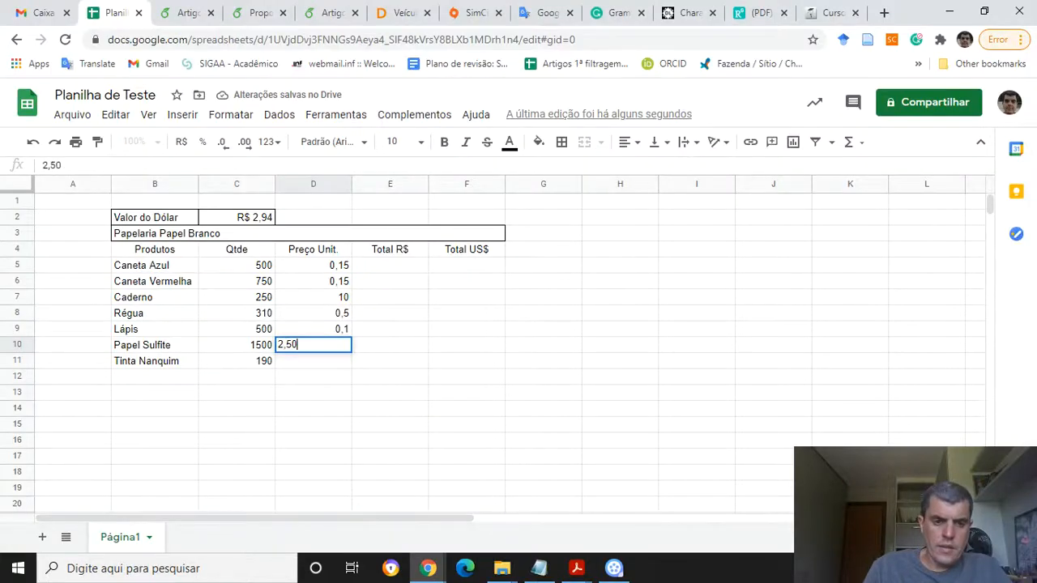
key(Return)
key(alt+Tab)
key(alt+Tab)
text(6)
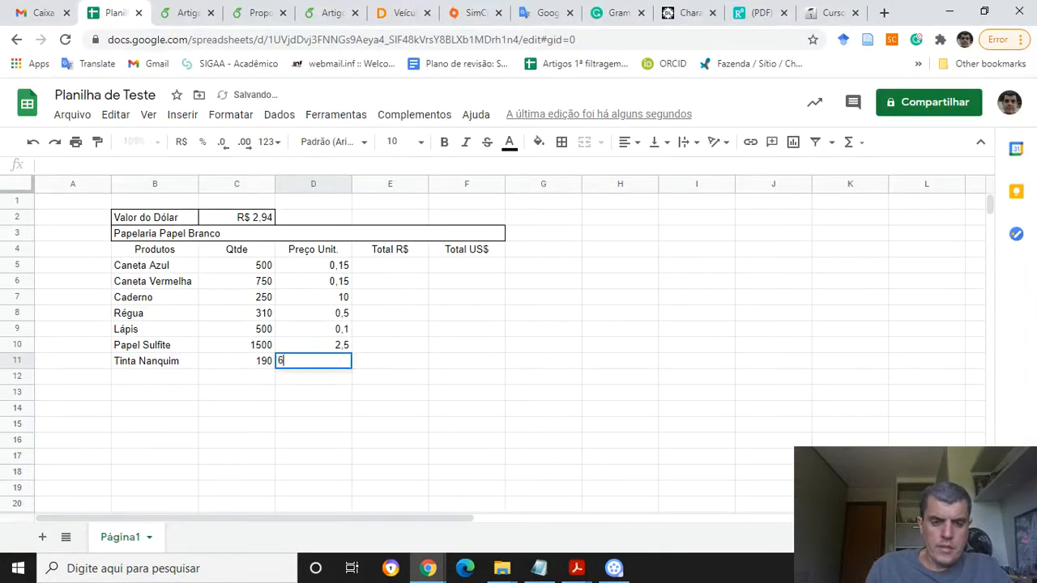
key(Return)
Format the unit prices in D5 to D11 as R$ currency
key(Up)
key(Up)
key(Up)
key(Up)
key(Up)
key(Up)
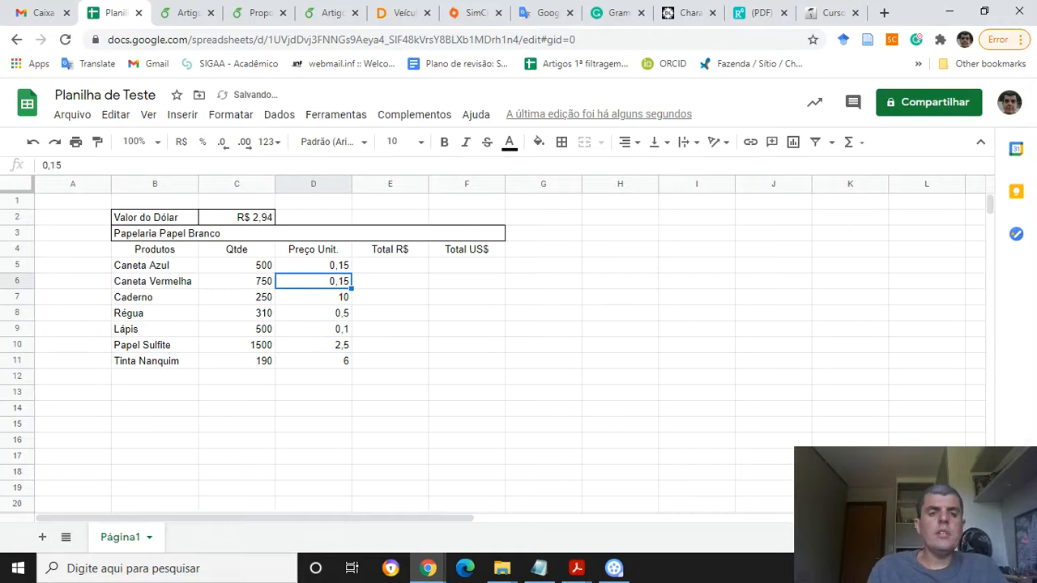
key(Up)
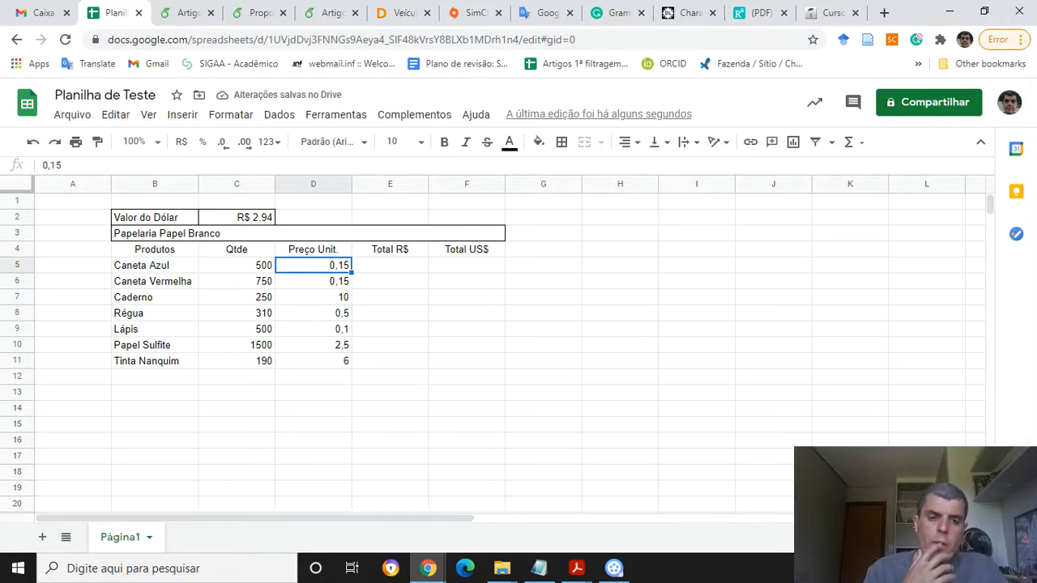
key(Down)
key(Down)
key(Down)
key(Down)
key(Up)
key(Up)
key(Up)
key(Down)
key(Down)
key(Up)
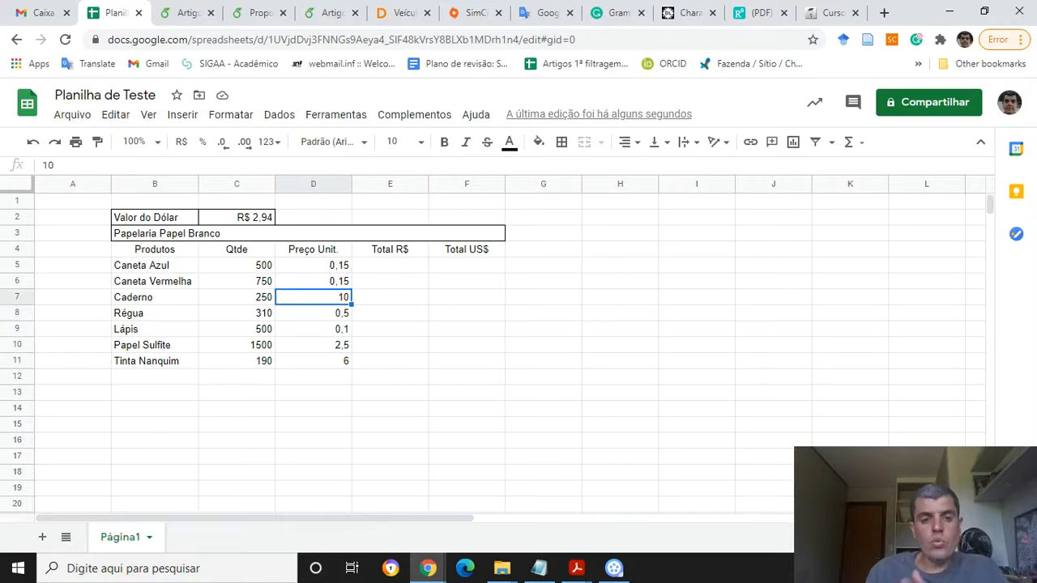
key(Up)
key(Up)
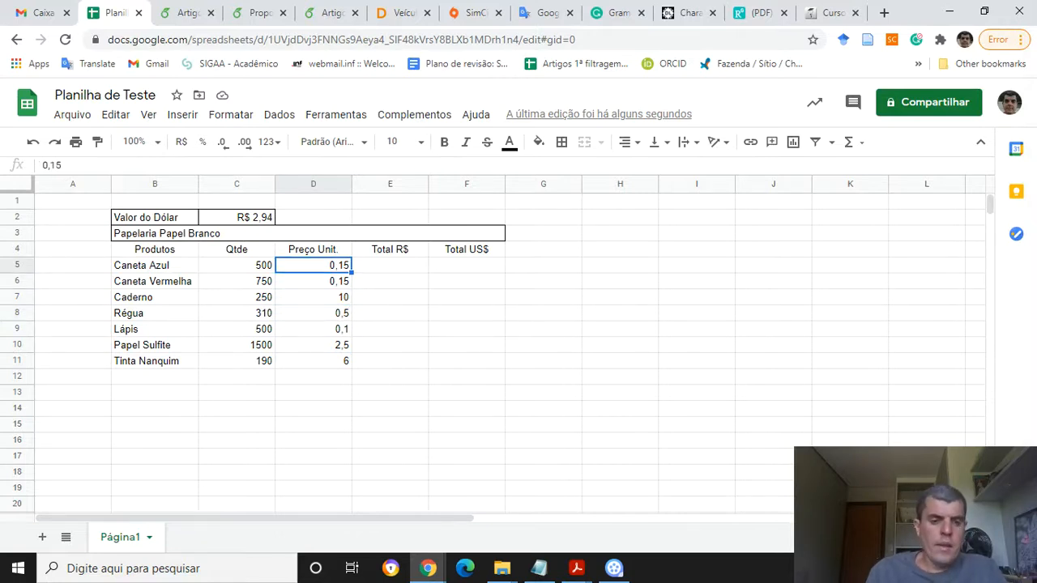
key(shift+Down)
key(shift+Down)
key(shift+Down)
key(shift+Down)
key(shift+Down)
key(shift+Down)
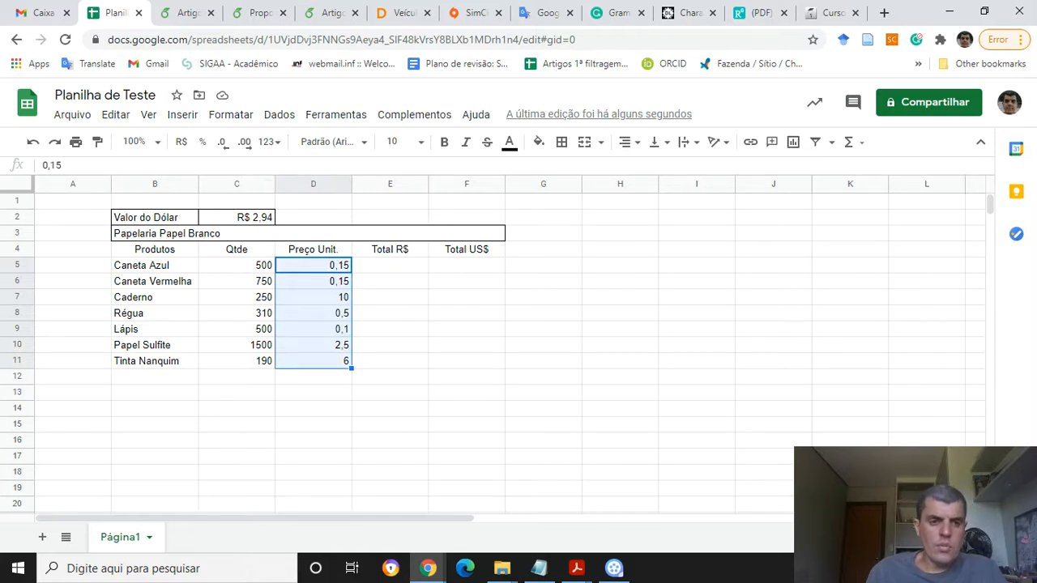
click(181, 142)
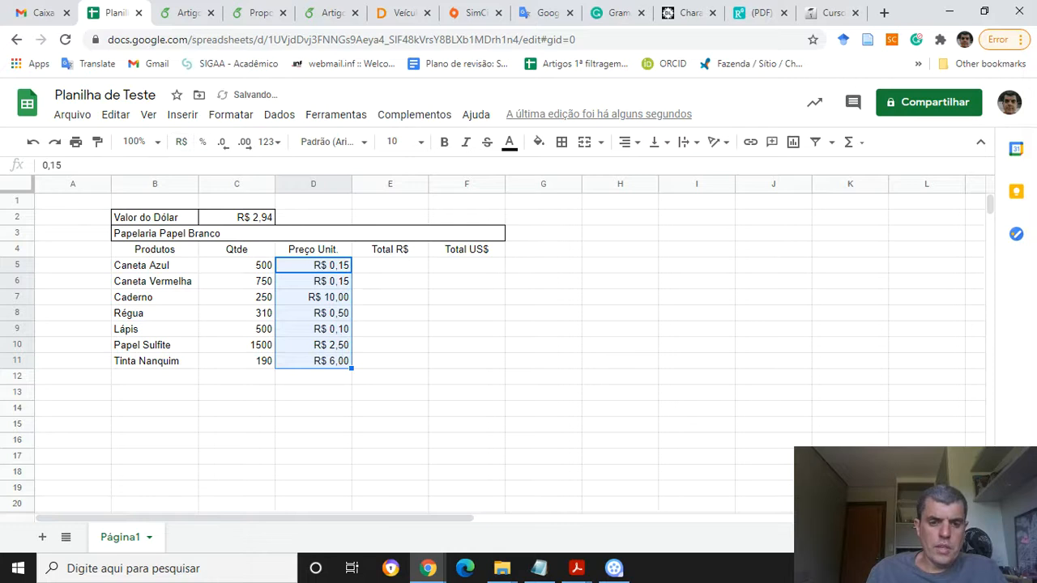
click(390, 265)
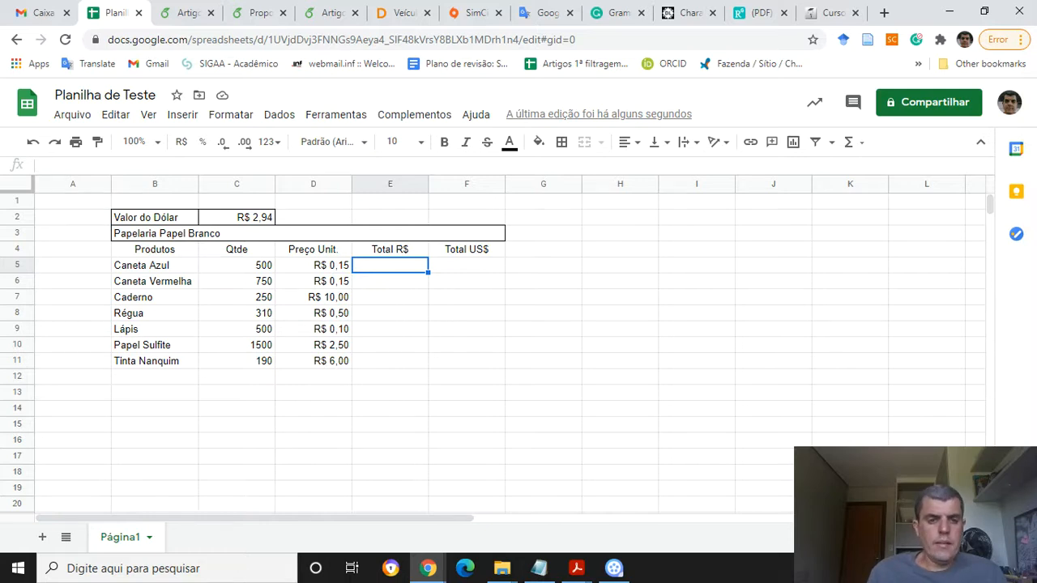
click(236, 265)
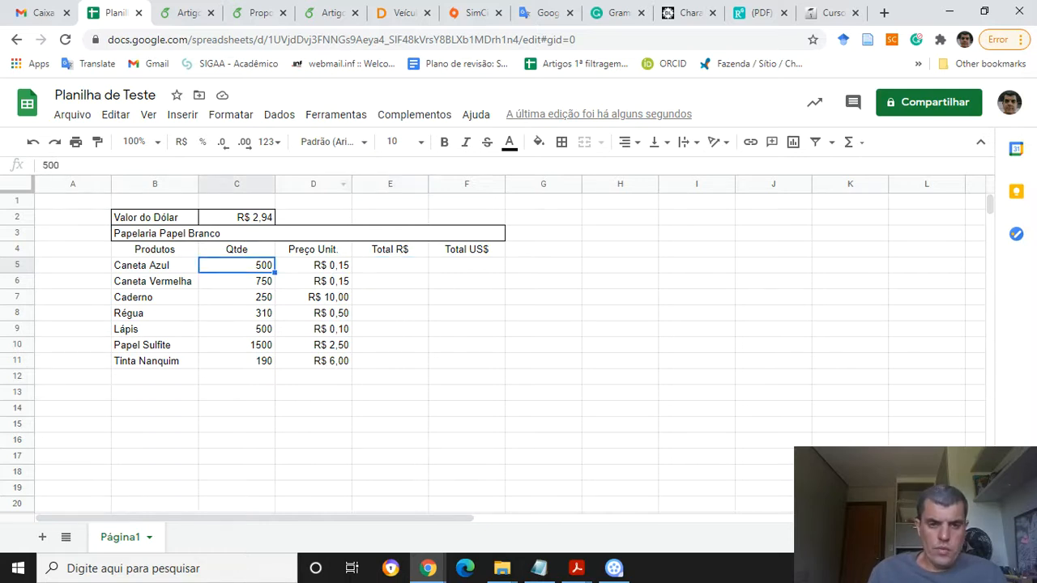
click(269, 141)
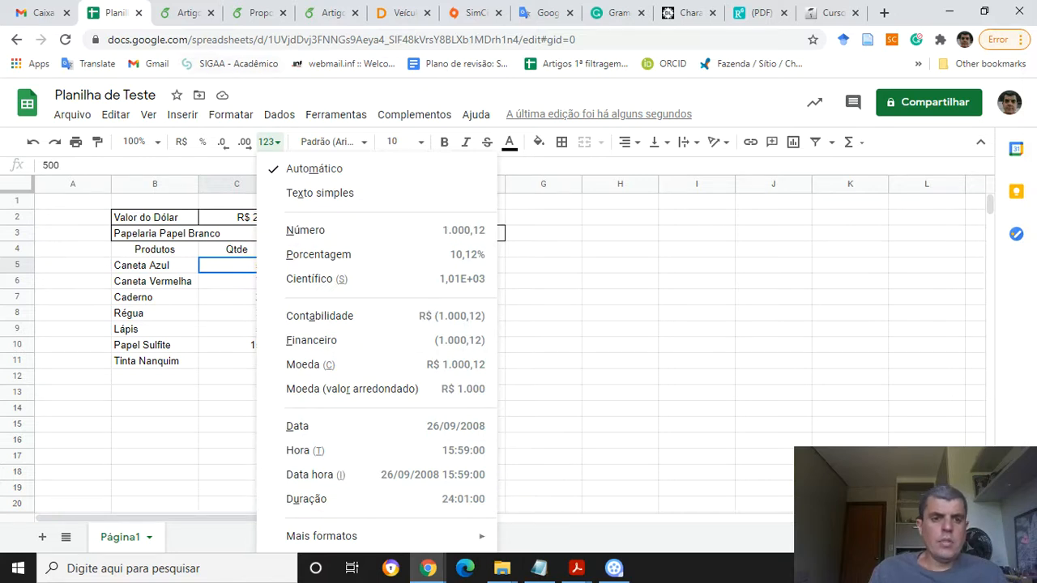
key(Escape)
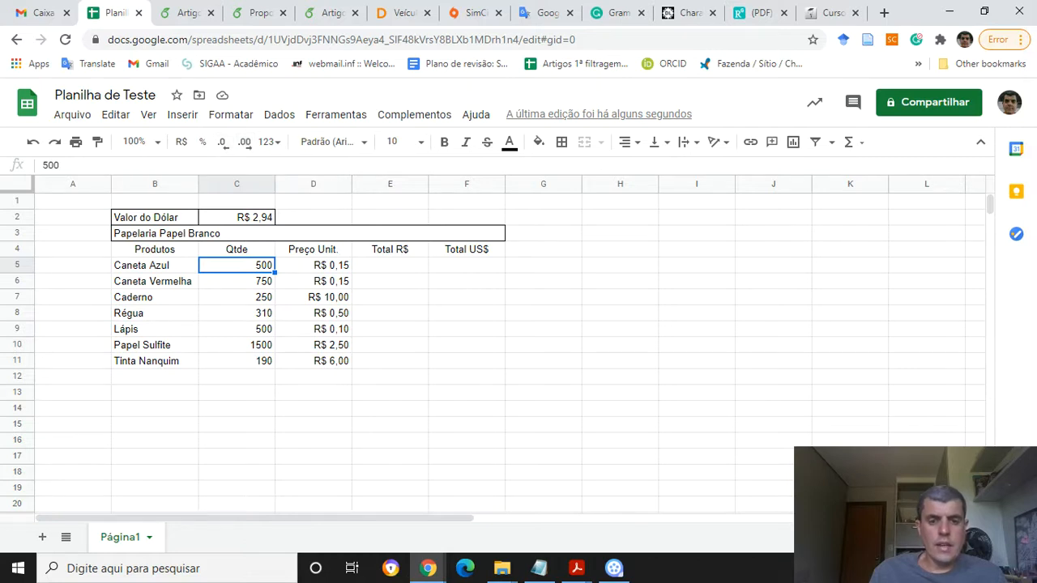
click(389, 264)
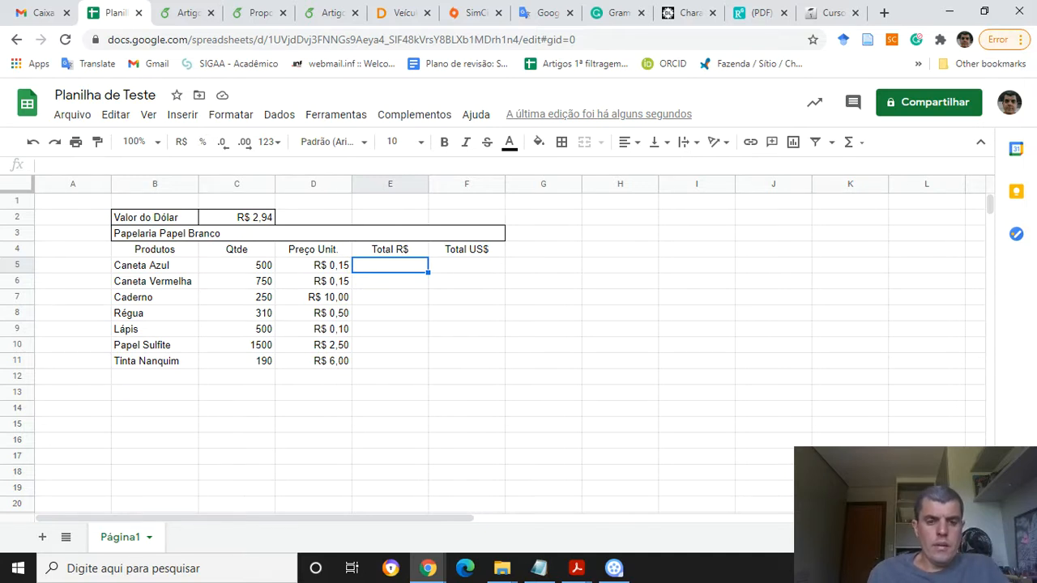
Apply all borders to the table range B4 to F11
key(alt+Tab)
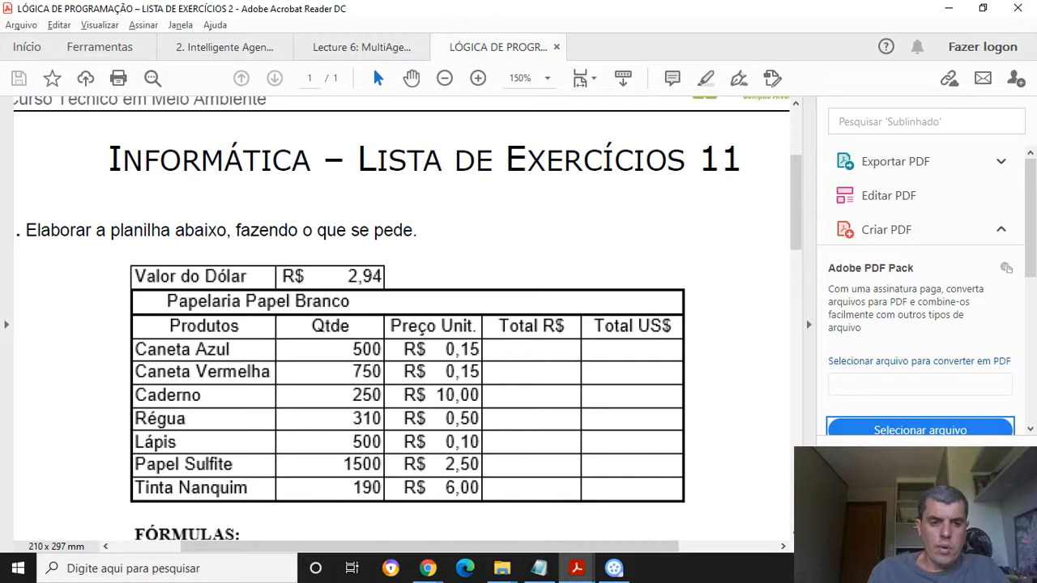
key(alt+Tab)
key(Left)
key(Left)
key(Left)
key(Left)
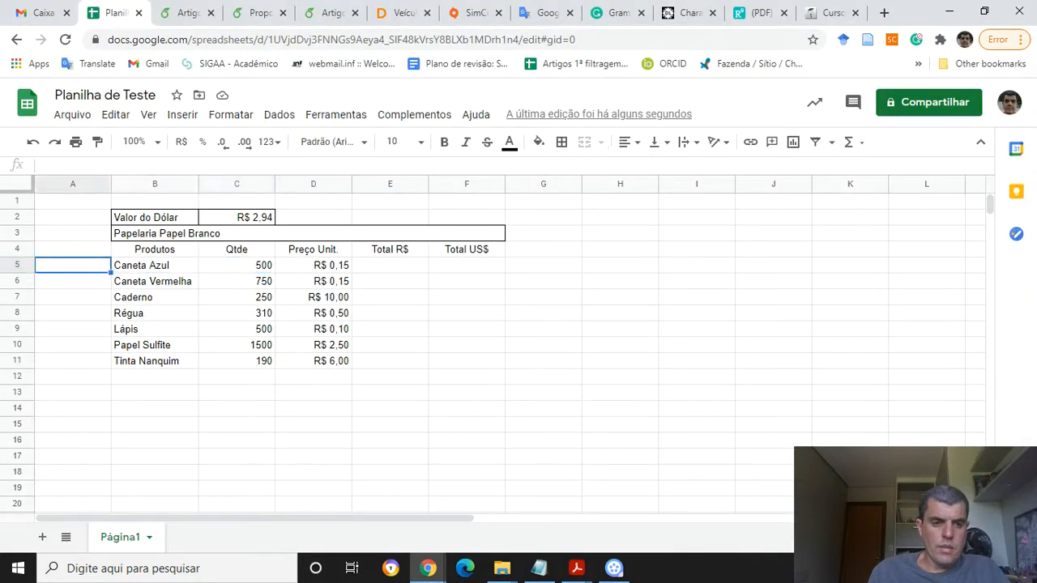
key(Right)
key(Up)
key(shift+Down)
key(shift+Right)
key(shift+Right)
key(shift+Right)
key(shift+Right)
key(shift+Right)
key(shift+Down)
key(shift+Left)
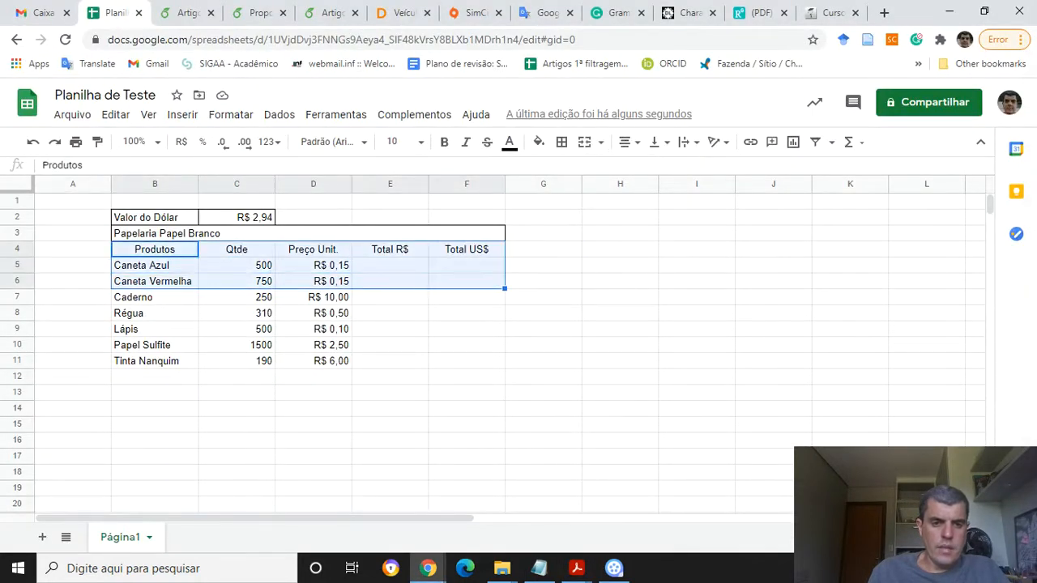
key(shift+Down)
key(shift+Down)
key(shift+Down)
key(shift+Down)
key(shift+Down)
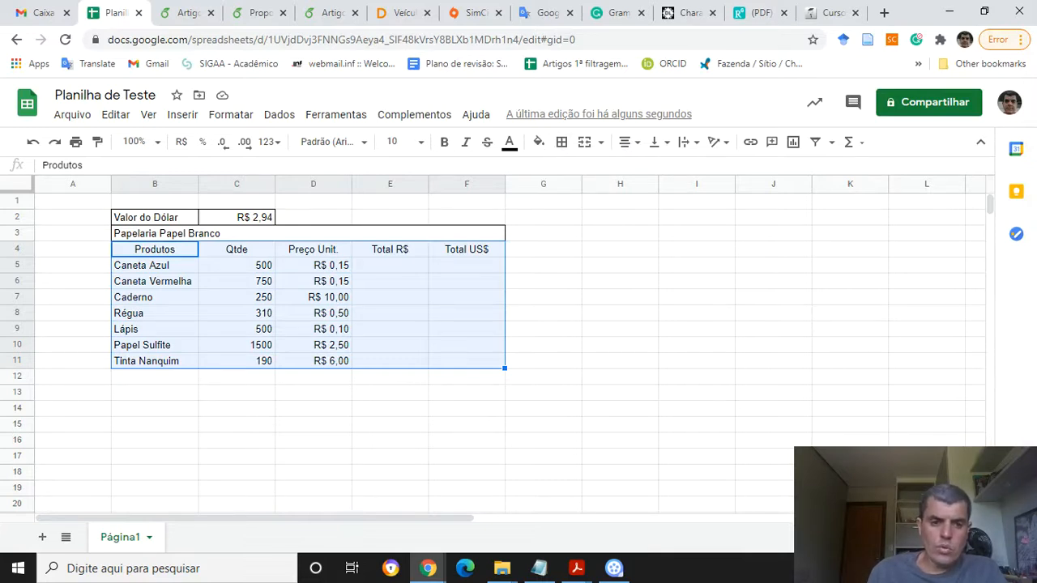
click(561, 142)
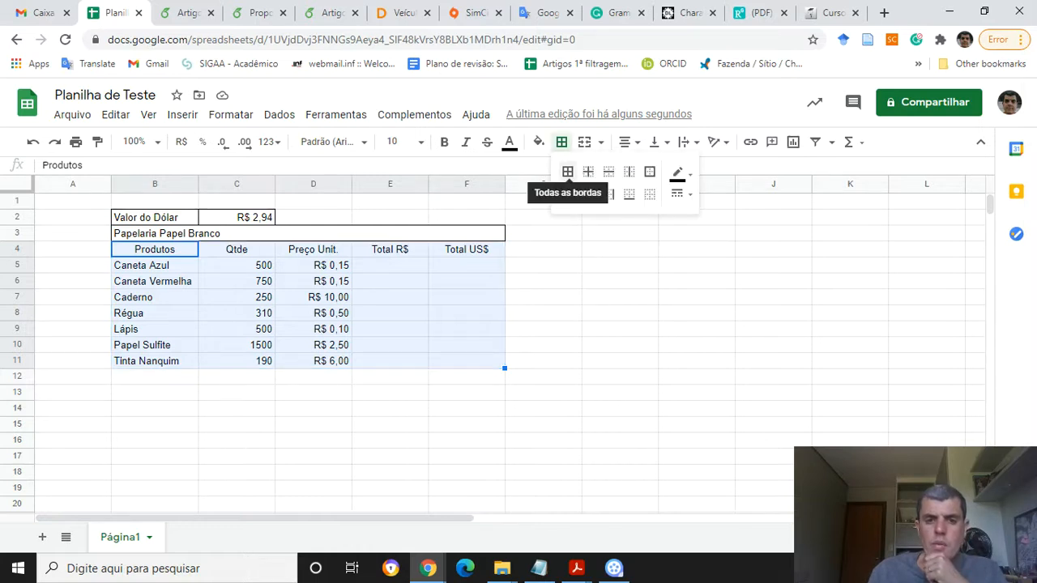
click(567, 172)
click(390, 265)
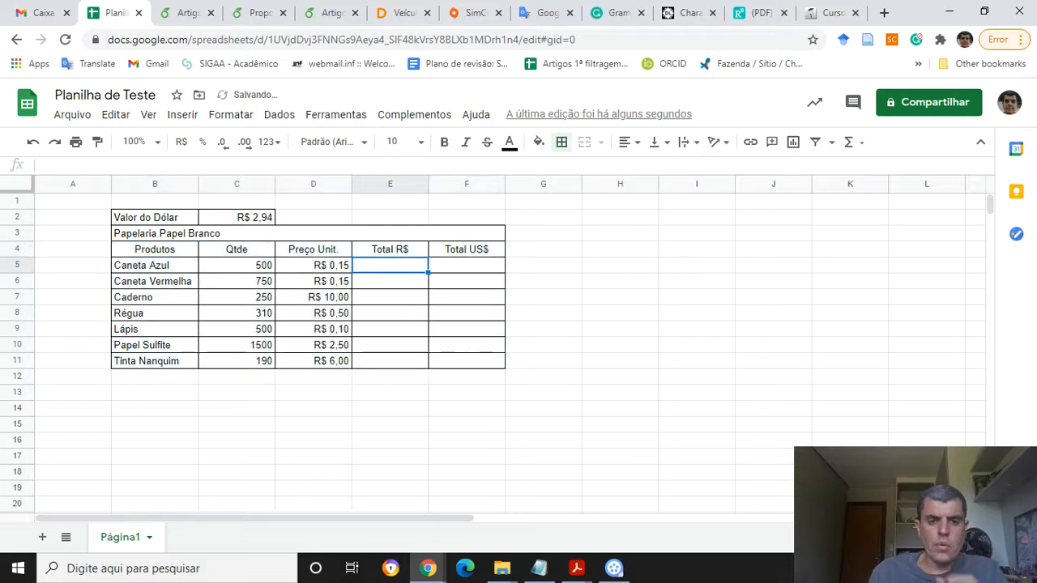
Review the exercise's formula instructions for the Total R$ and Total US$ columns
key(alt+Tab)
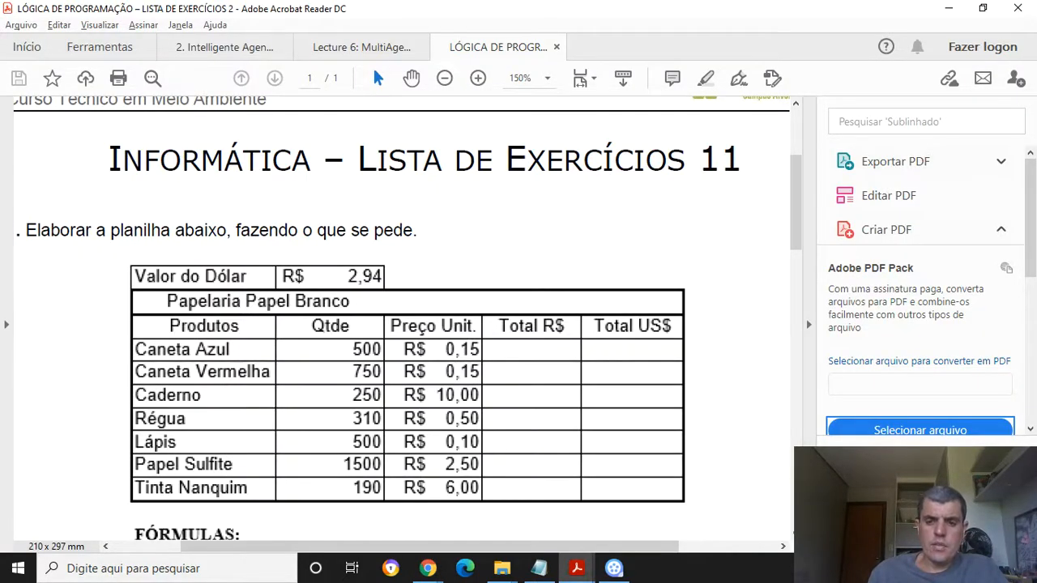
key(alt+Tab)
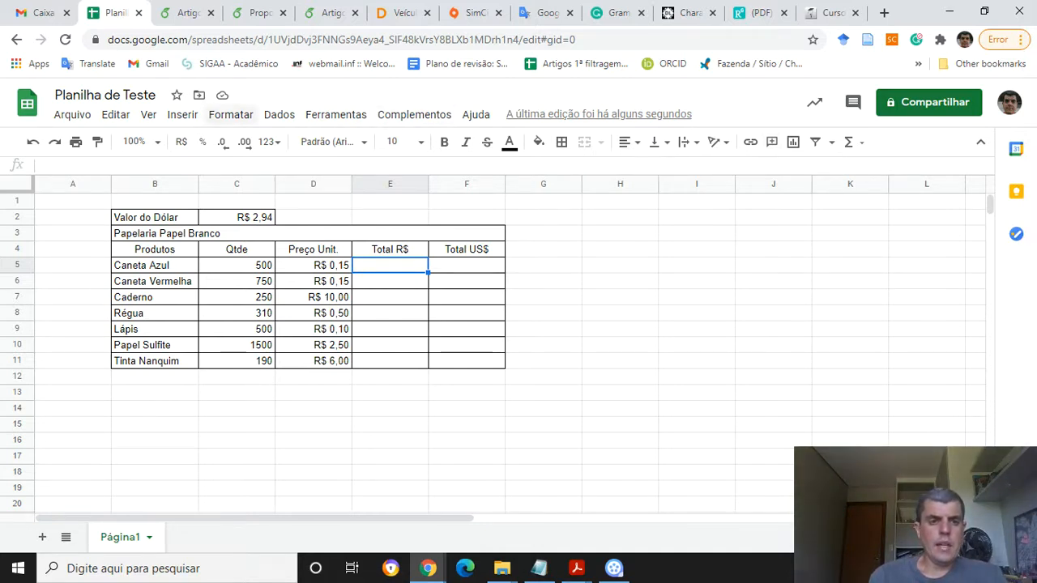
click(231, 114)
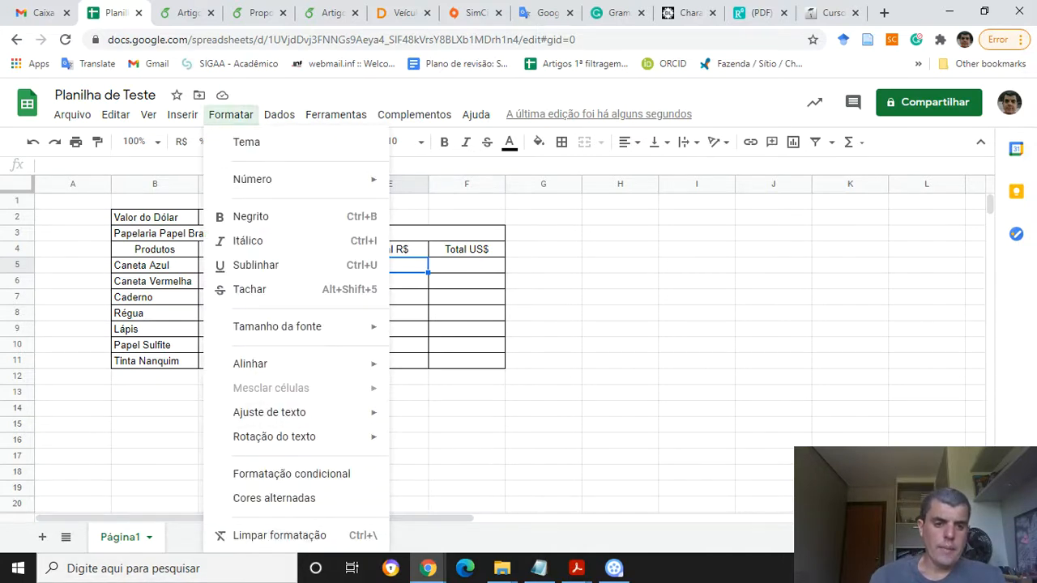
click(335, 114)
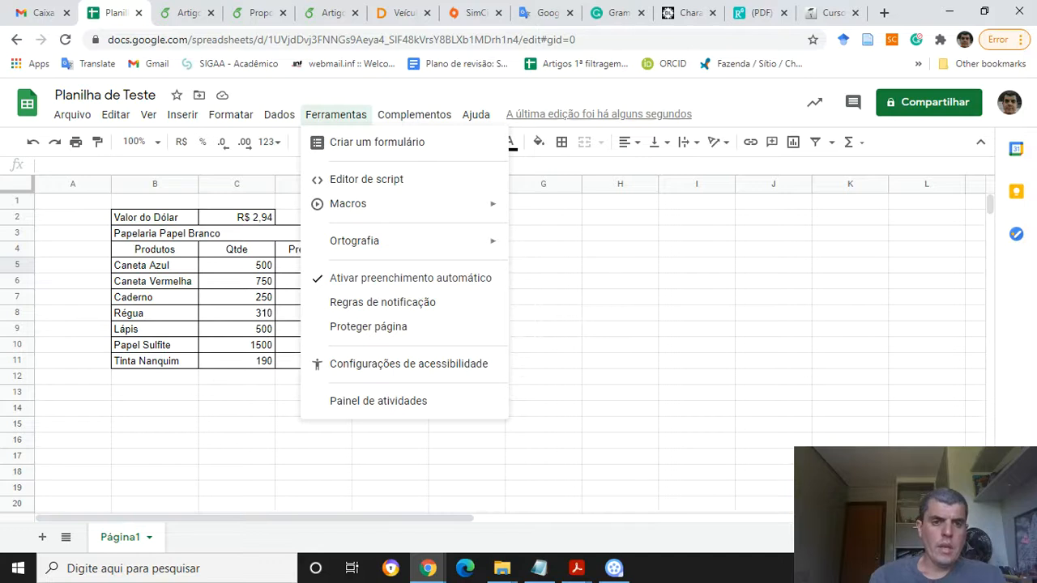
mouse_move(231, 114)
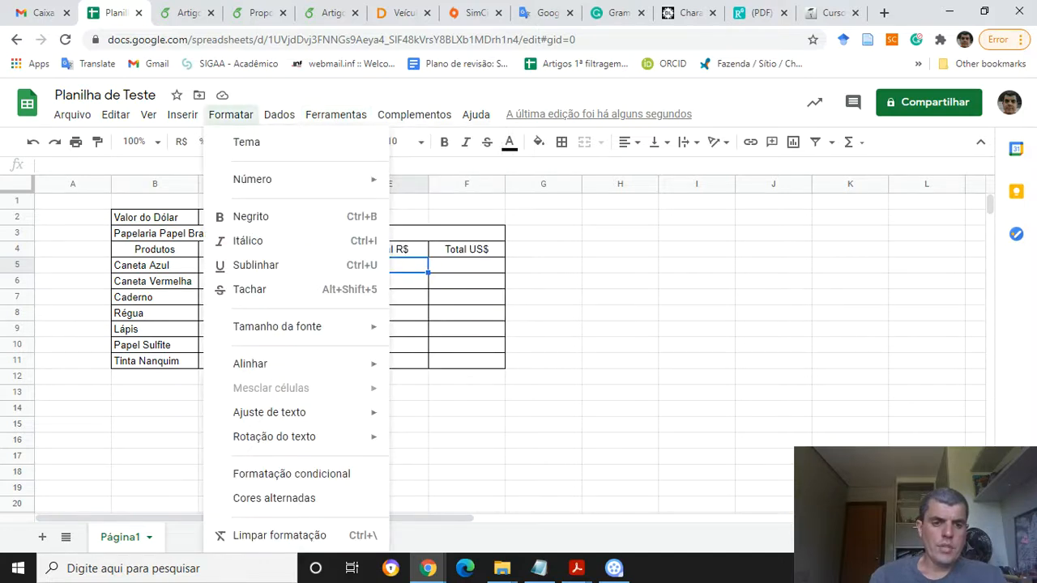
key(Escape)
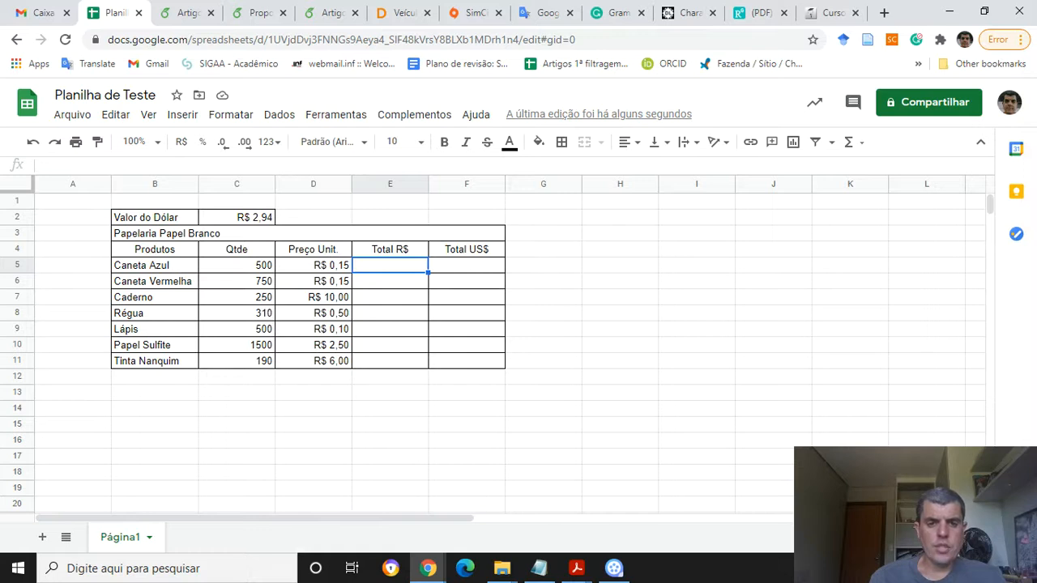
key(alt+Tab)
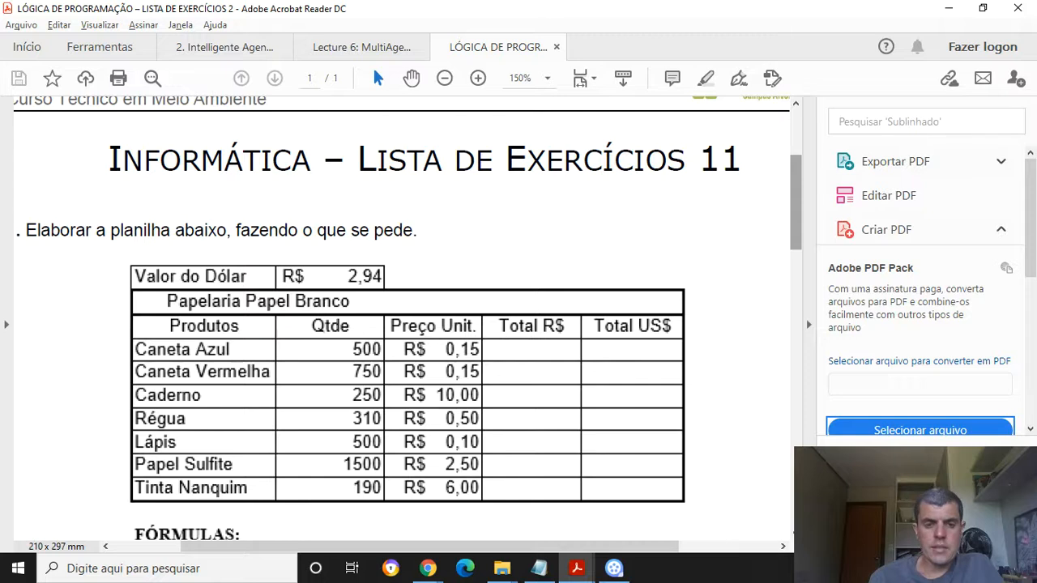
scroll(401, 324, up, 3)
scroll(401, 324, down, 8)
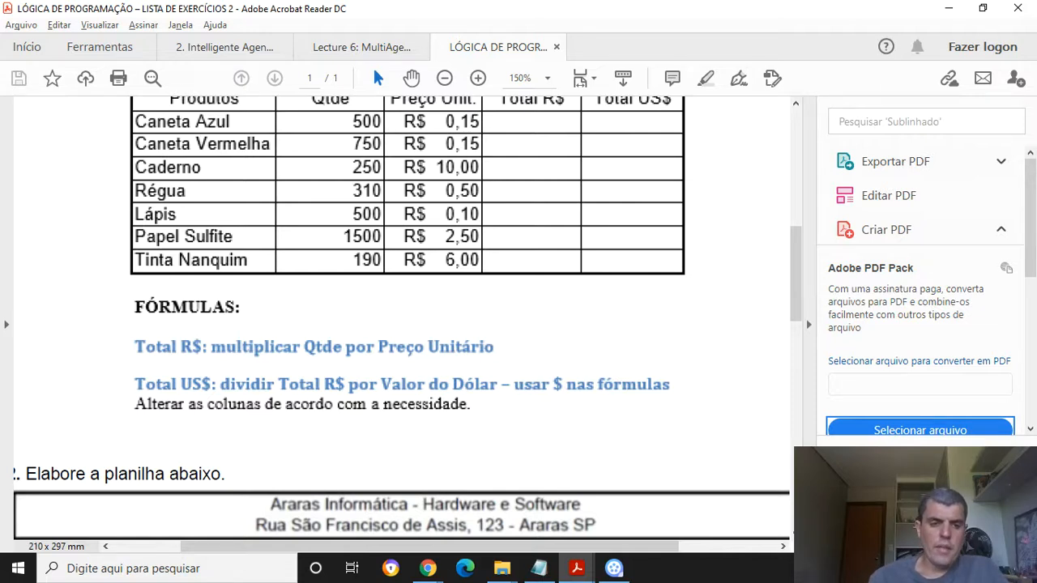
key(alt+Tab)
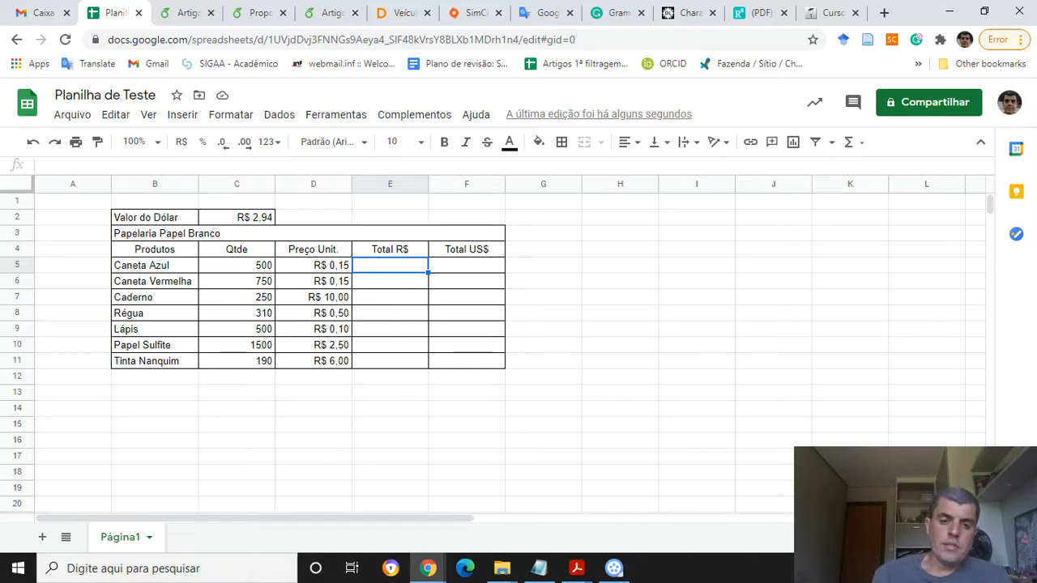
key(alt+Tab)
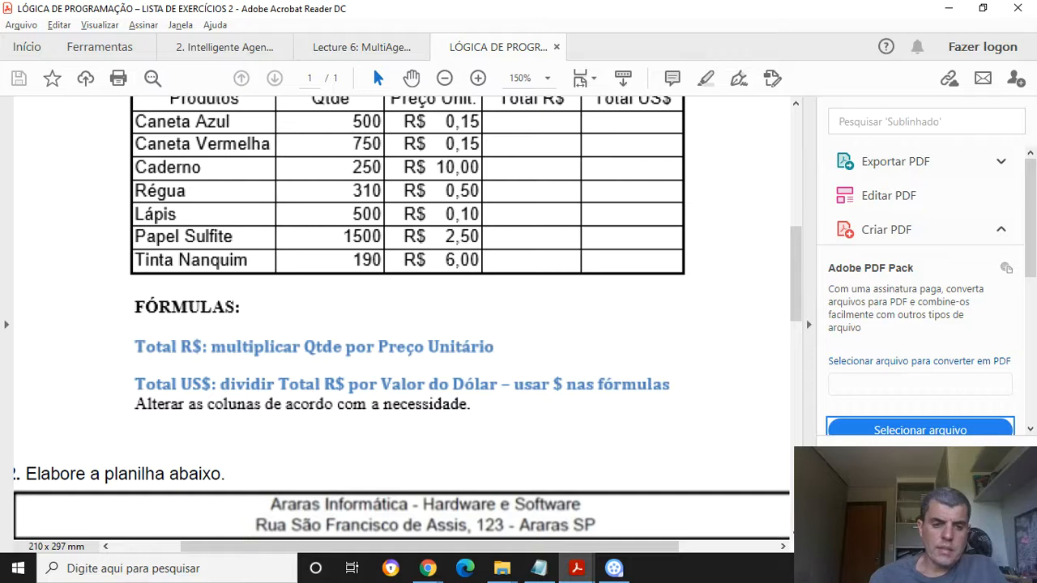
key(alt+Tab)
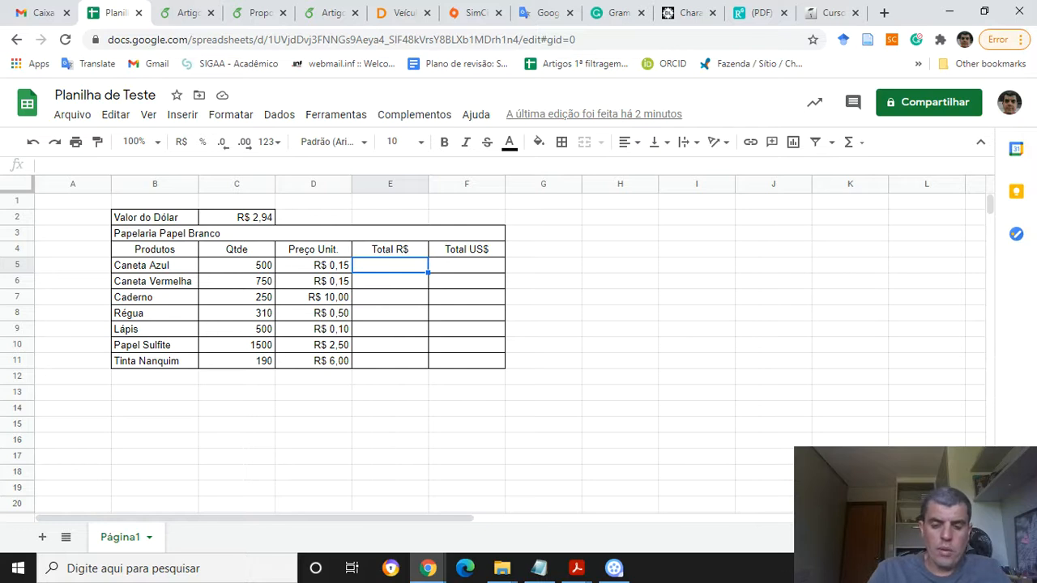
Enter the formula =500*0,15 in cell E5 for the Caneta Azul total
text(=)
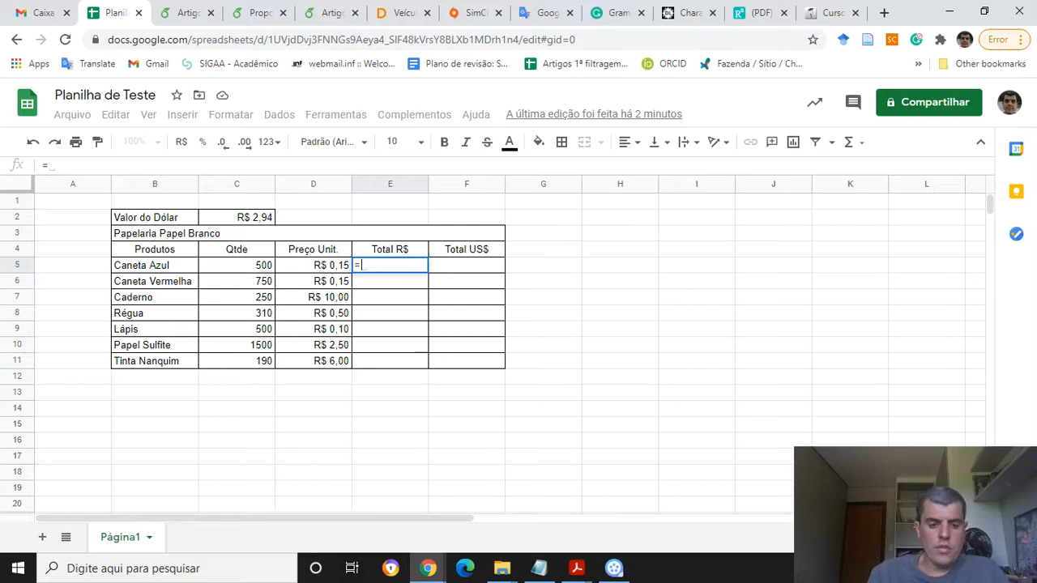
text(5000)
key(BackSpace)
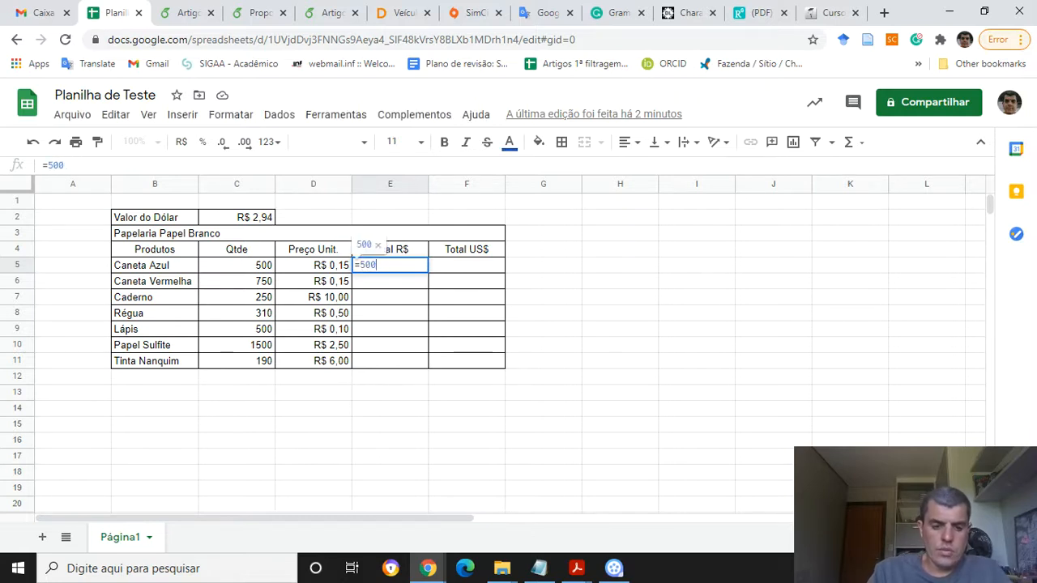
text(*0,15)
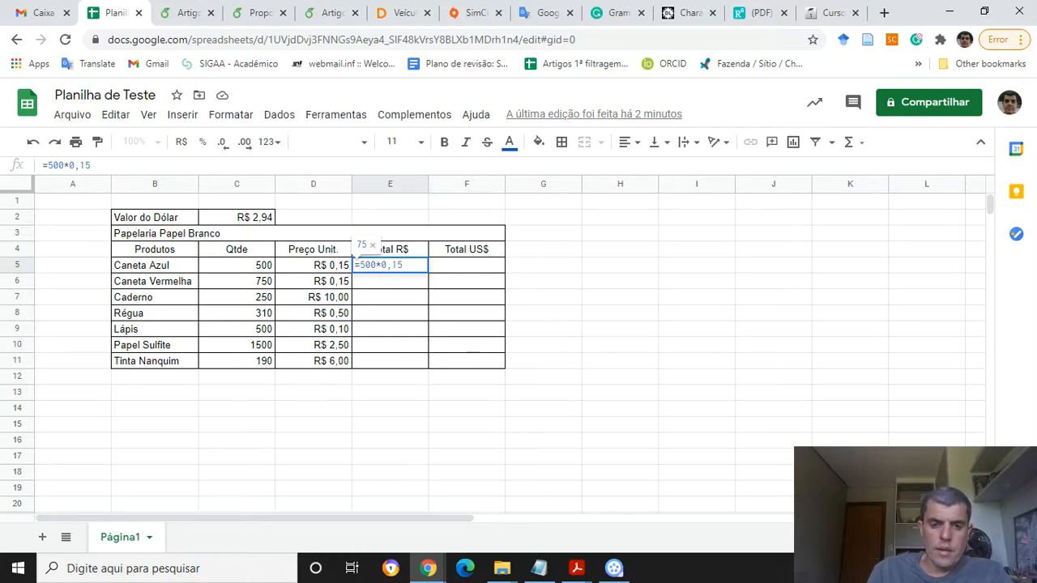
key(Return)
key(Up)
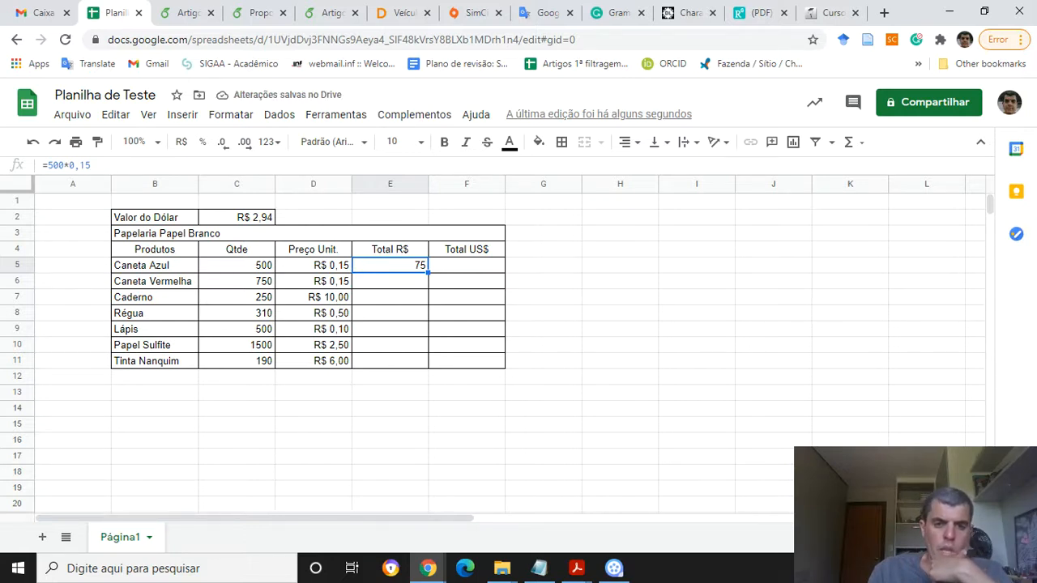
Enter a test formula =2+2 in cell H5 and then clear that cell
key(Right)
key(Right)
key(Right)
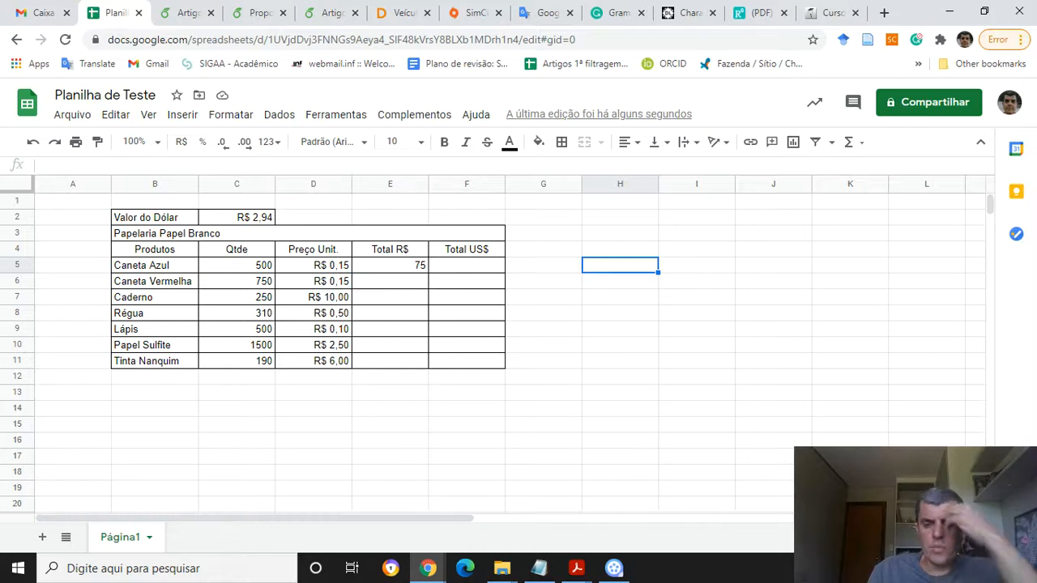
key(Left)
key(Right)
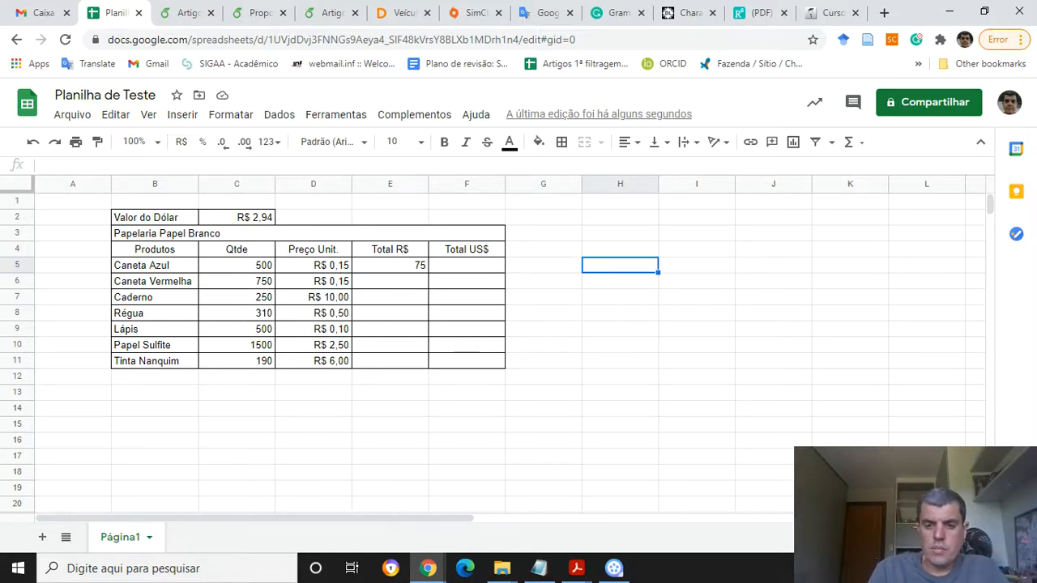
text(=)
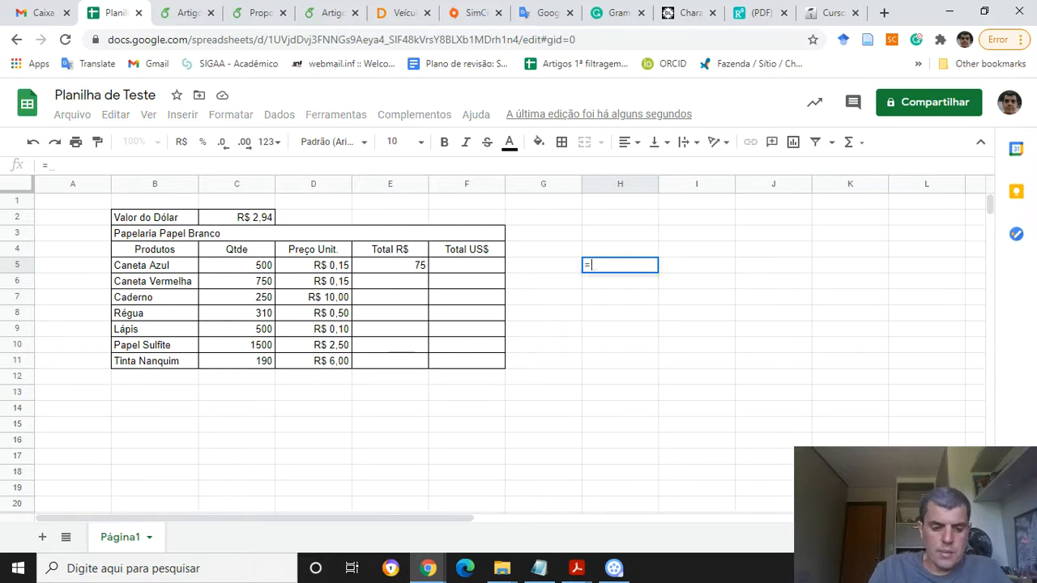
text(2)
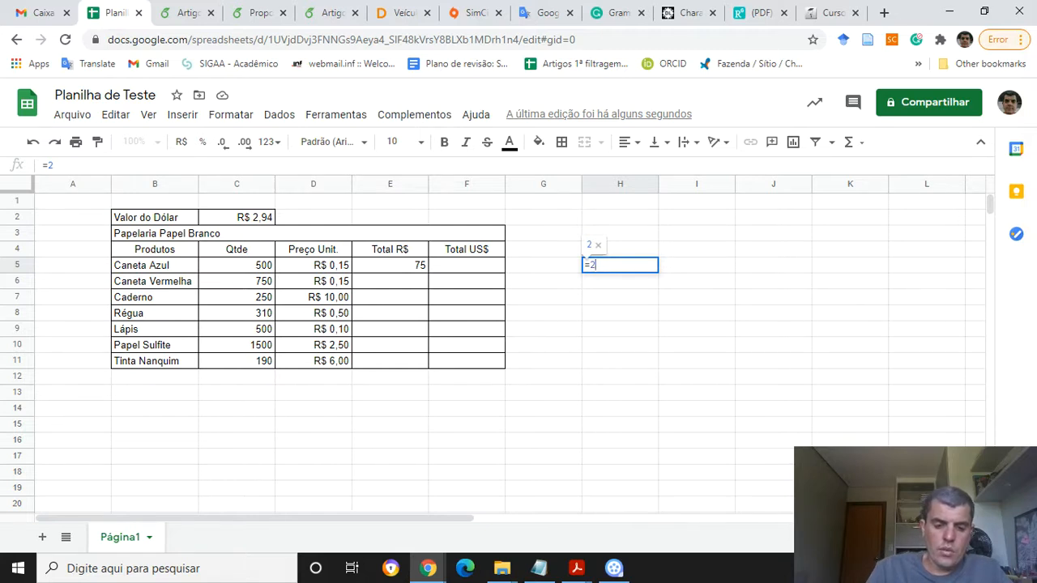
text(+)
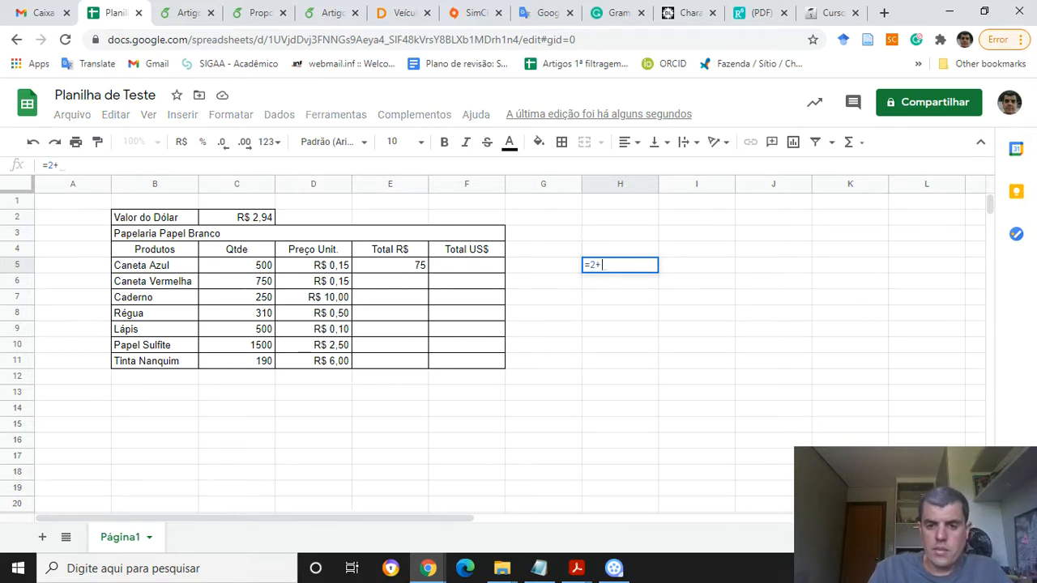
text(2)
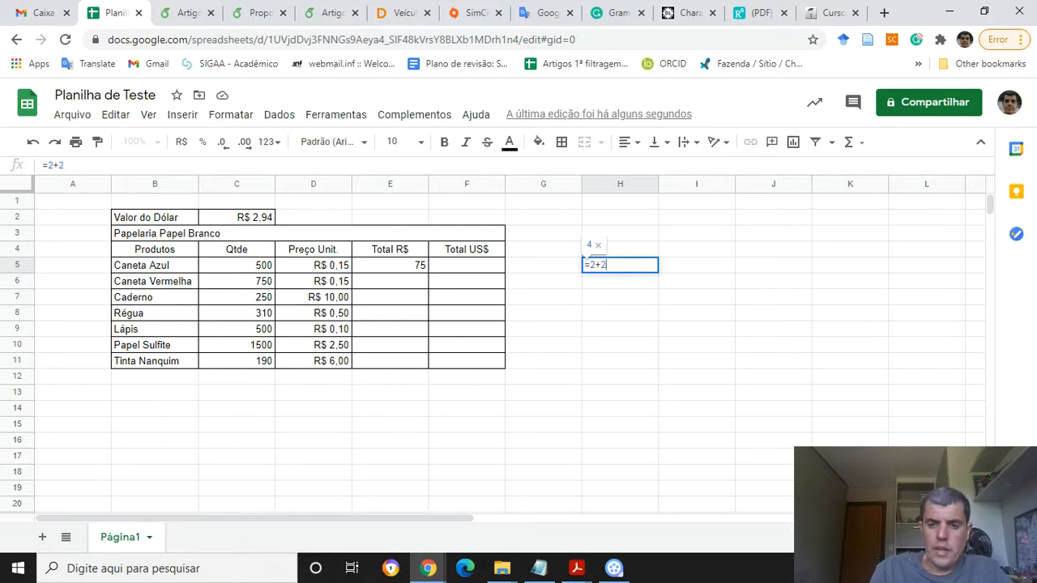
key(Return)
key(Up)
key(Delete)
Type the operator symbols + - * / in cell H5 as a demonstration, then clear the cell
key(Left)
key(Left)
key(Right)
key(Right)
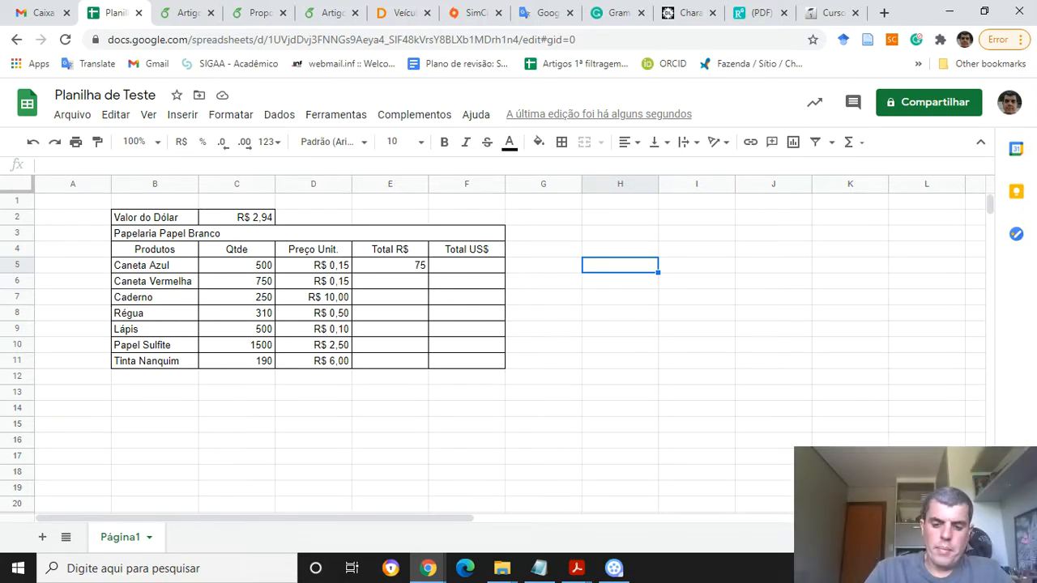
text(+)
key(Return)
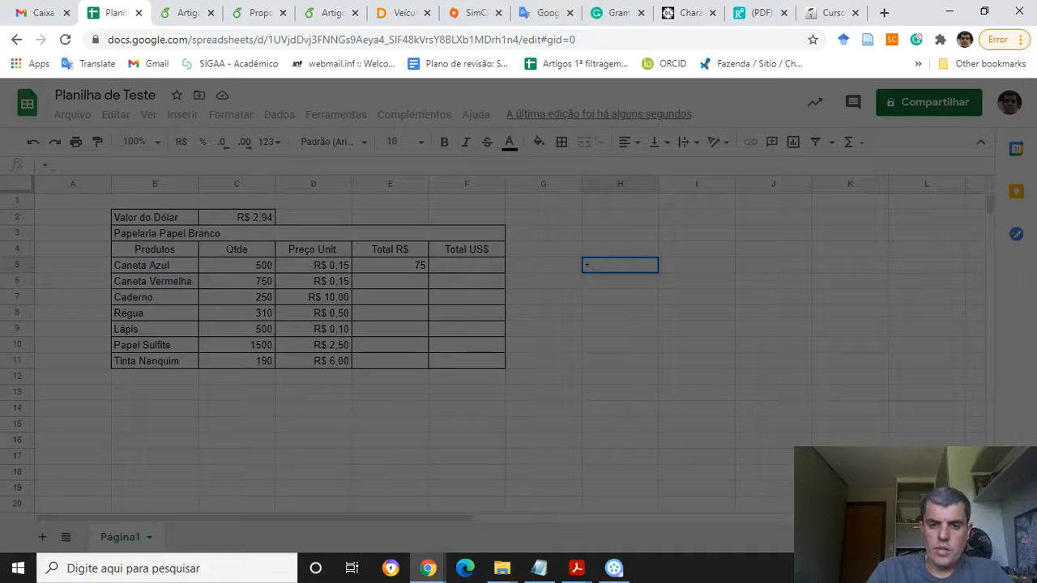
key(Return)
text(- )
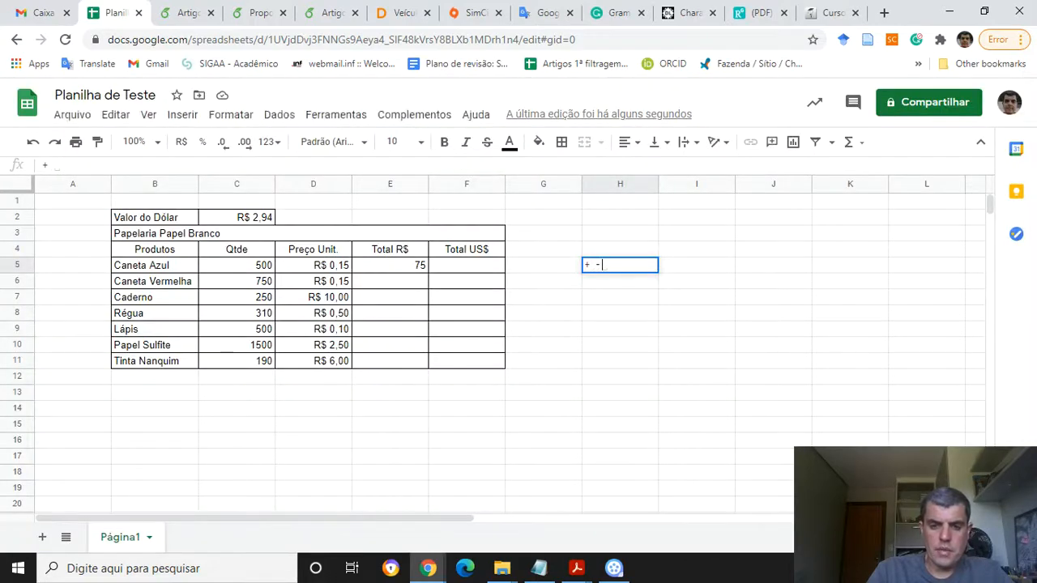
text(*)
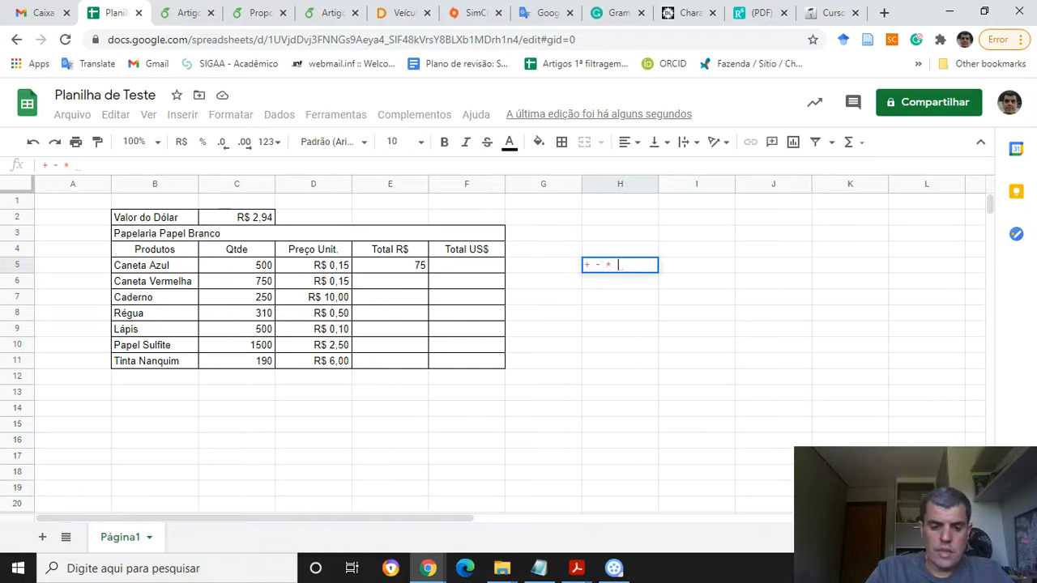
text( /)
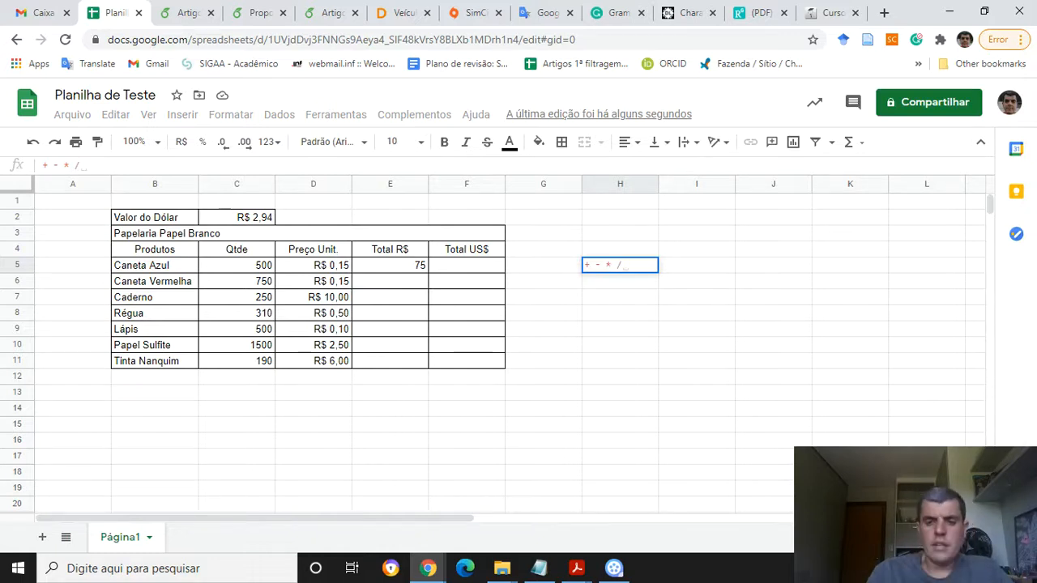
key(ctrl+a)
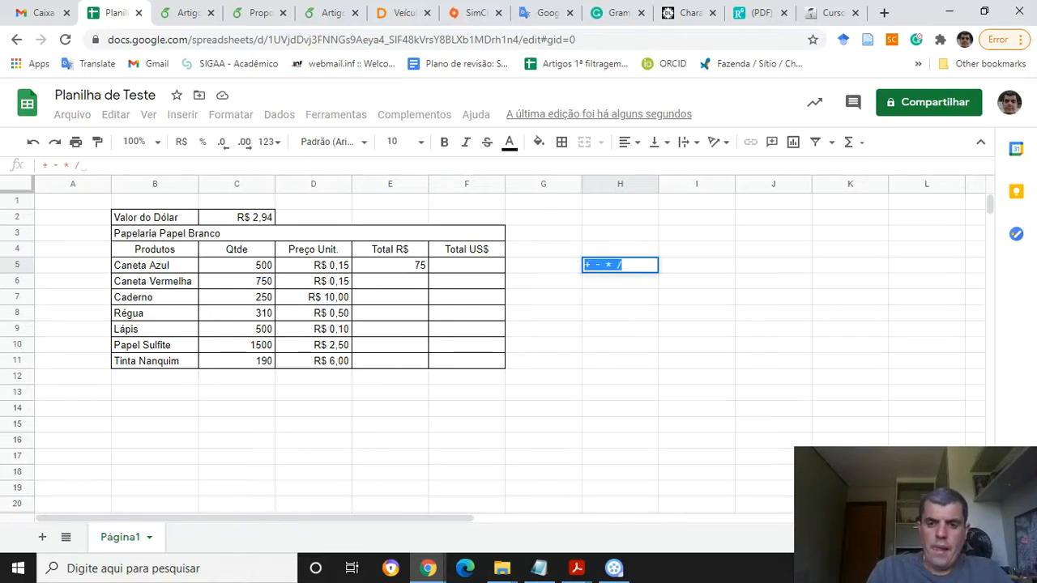
key(BackSpace)
key(Return)
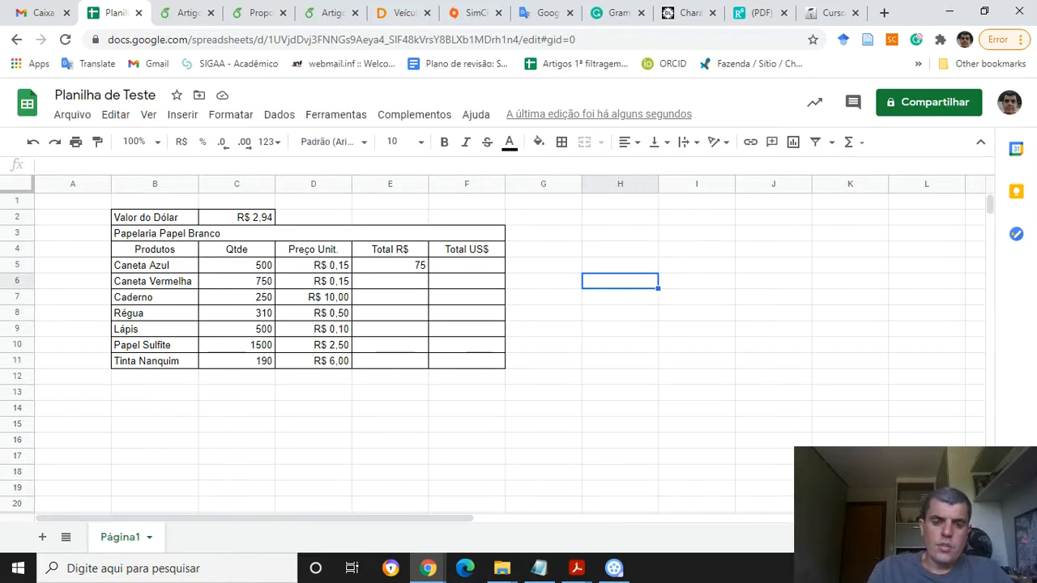
Inspect the quantity, unit price and total cells of the Caneta Azul row
key(Up)
key(Left)
key(Left)
key(Left)
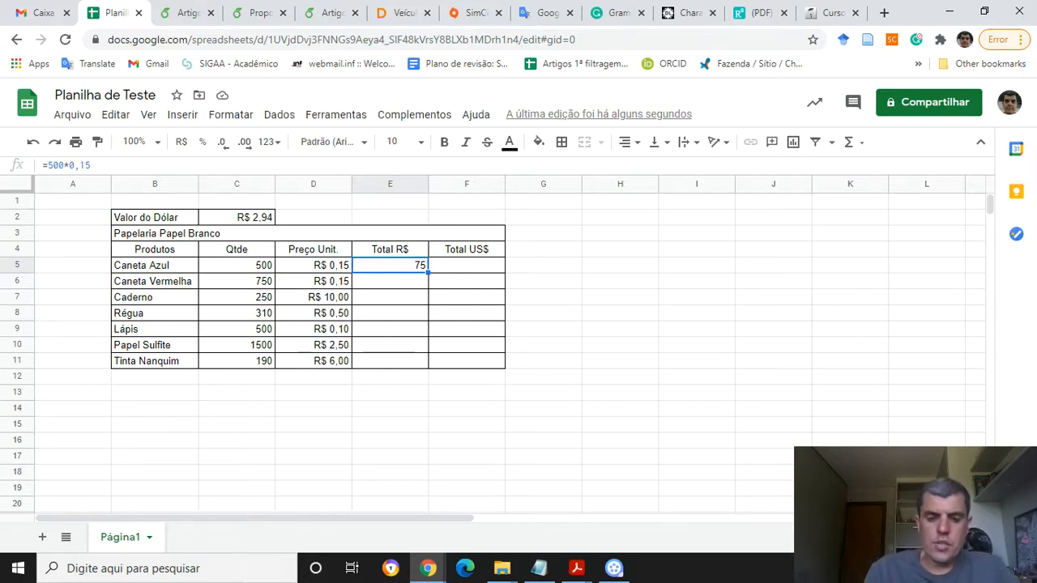
key(Left)
key(Right)
key(Left)
key(Left)
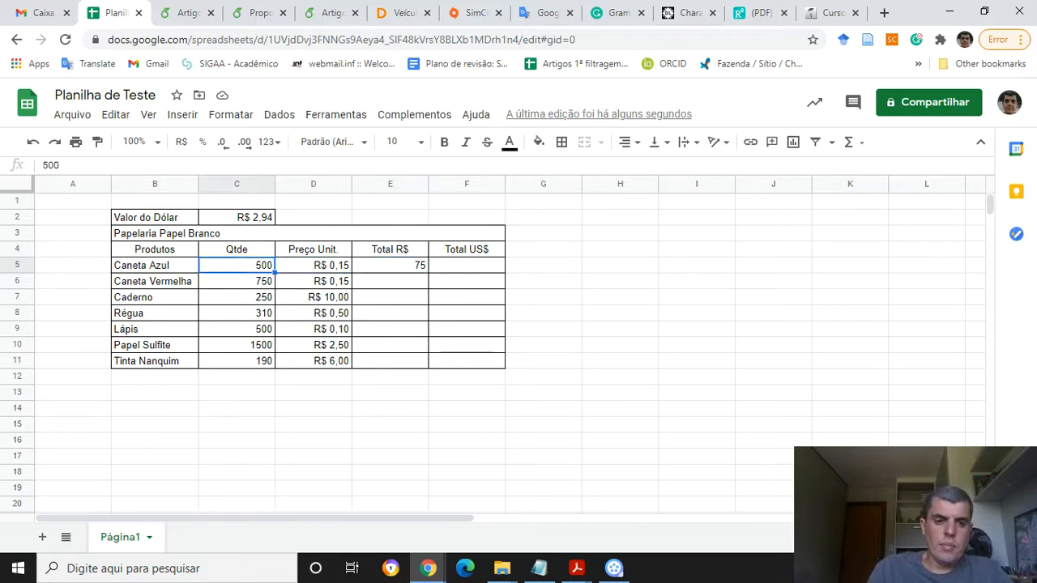
key(Right)
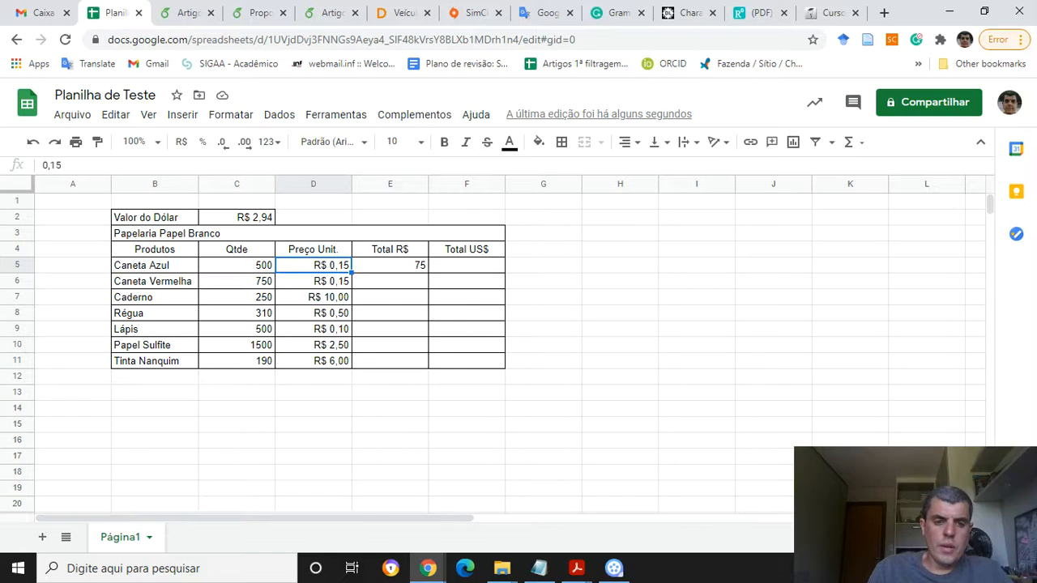
key(Right)
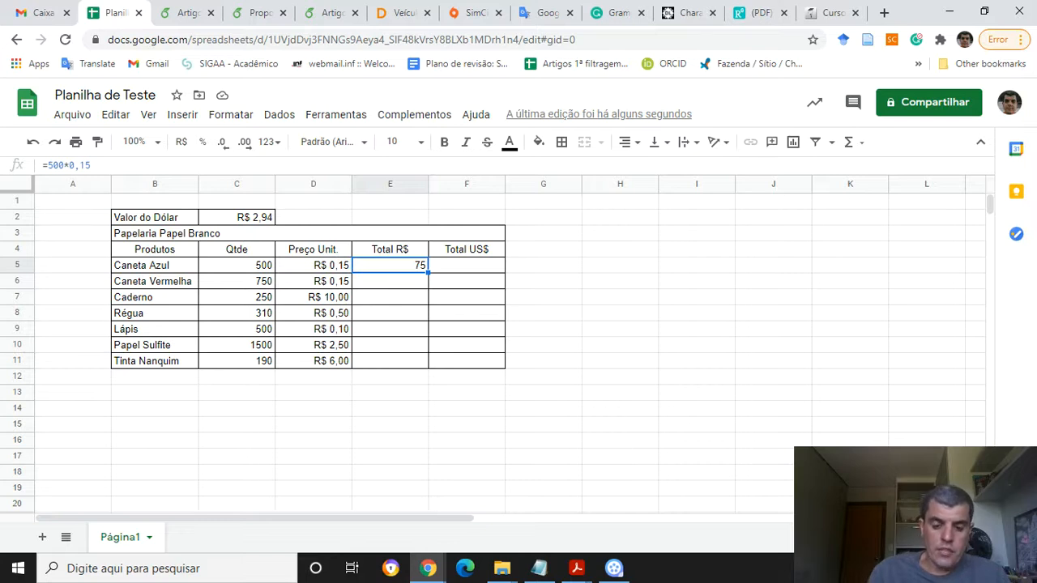
Edit E5's formula so it uses cell references, making it =C5*D5
key(F2)
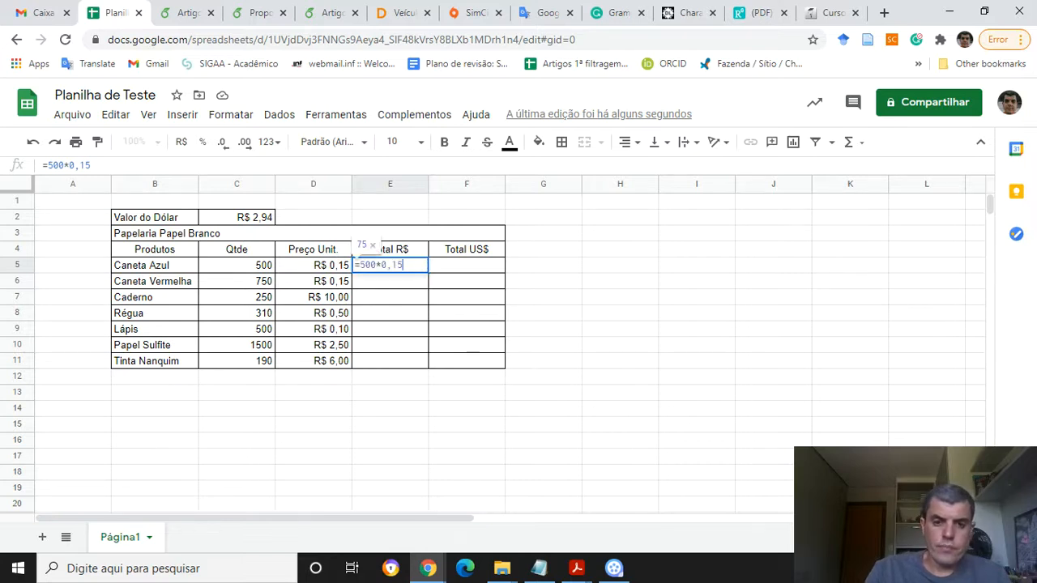
key(Left)
key(Left)
key(Left)
key(Left)
key(Left)
key(Left)
key(Left)
key(shift+Right)
key(shift+Right)
key(shift+Right)
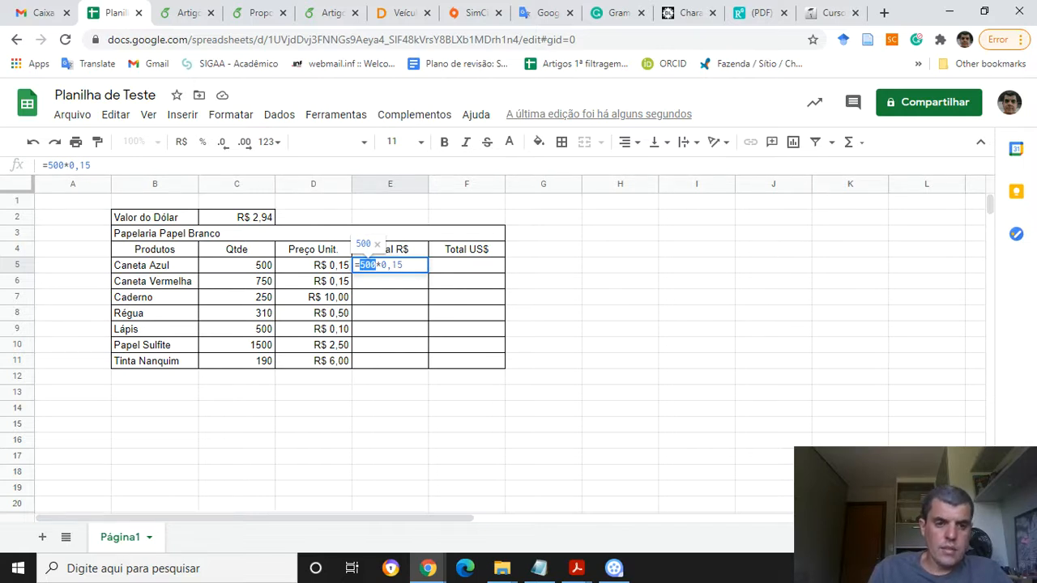
text(C5)
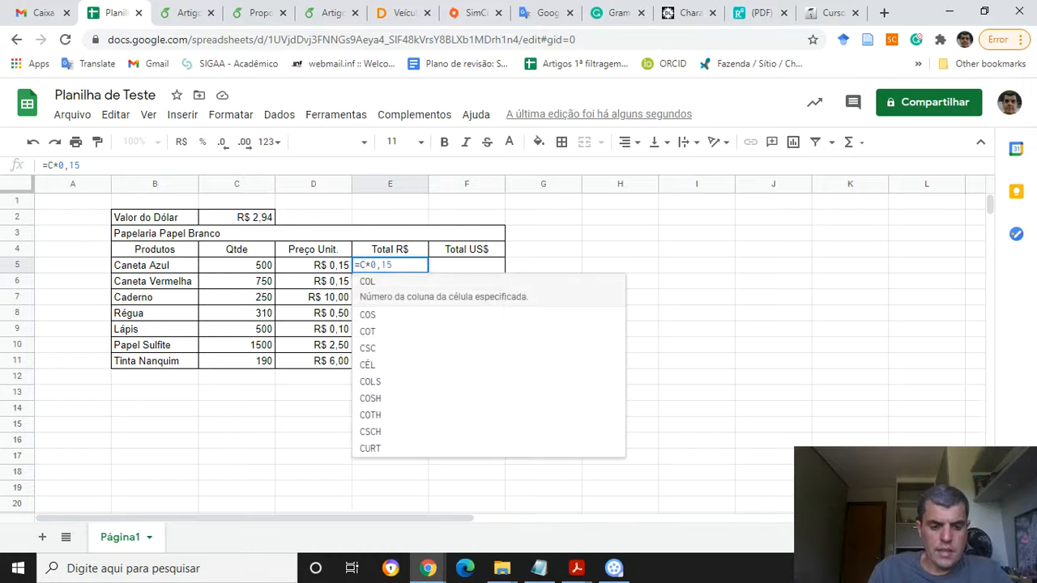
key(Right)
key(shift+Right)
key(shift+Right)
key(shift+Right)
key(shift+Right)
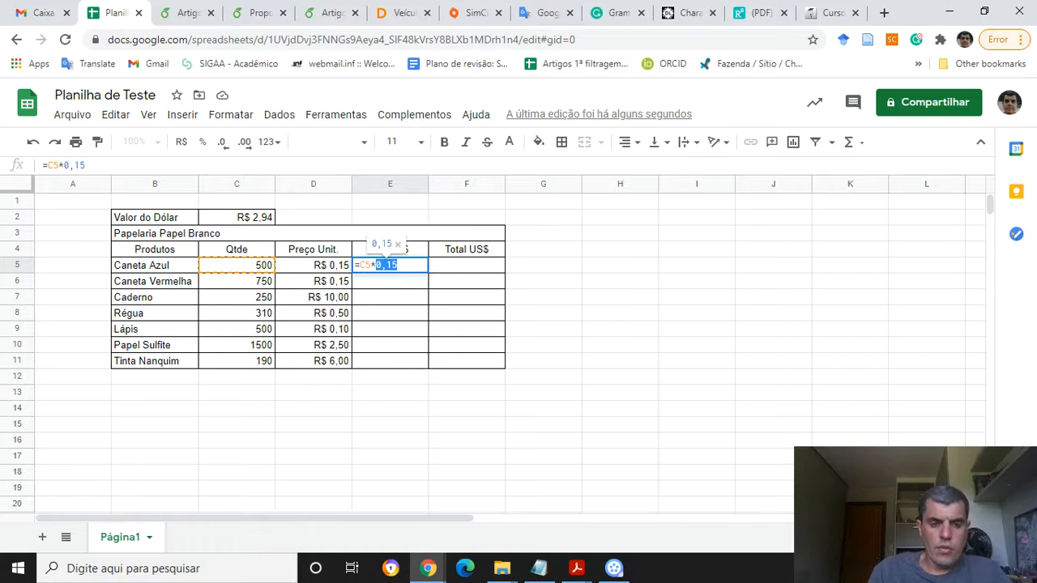
text(D5)
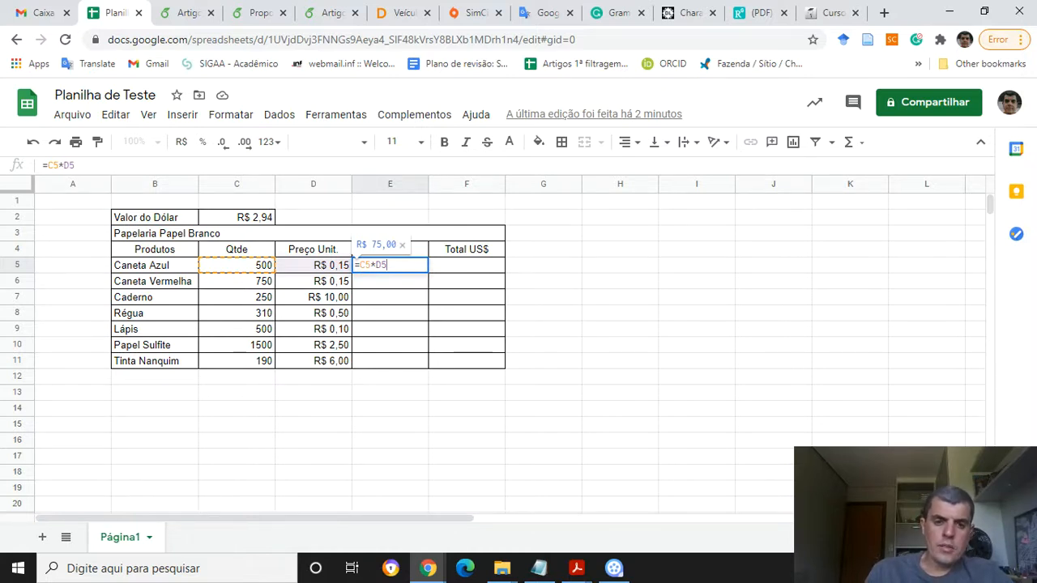
key(Return)
key(Up)
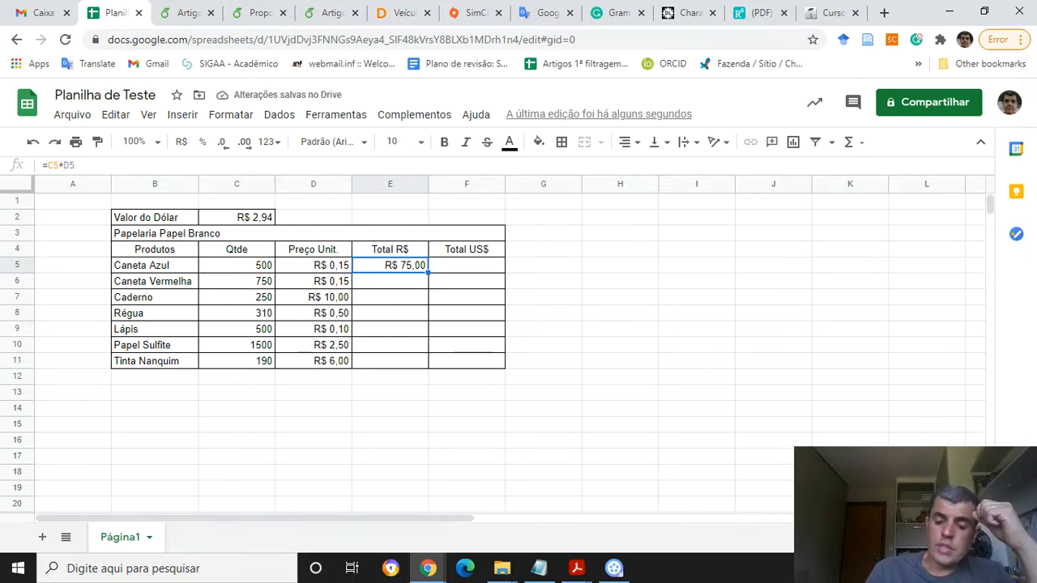
Review the contents of cells C5, D5 and E5 in the Caneta Azul row
key(Left)
key(Left)
key(Right)
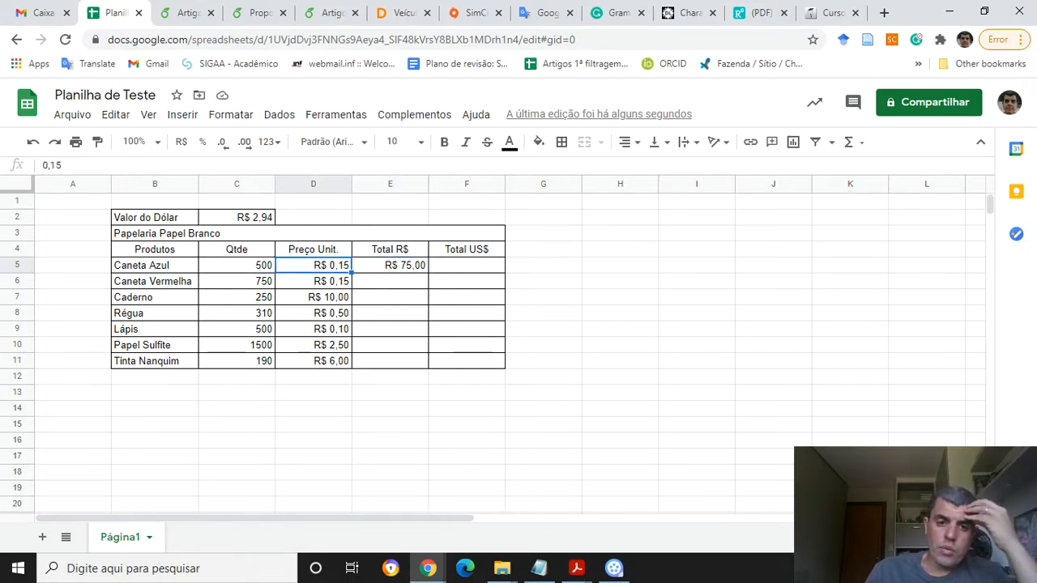
key(Right)
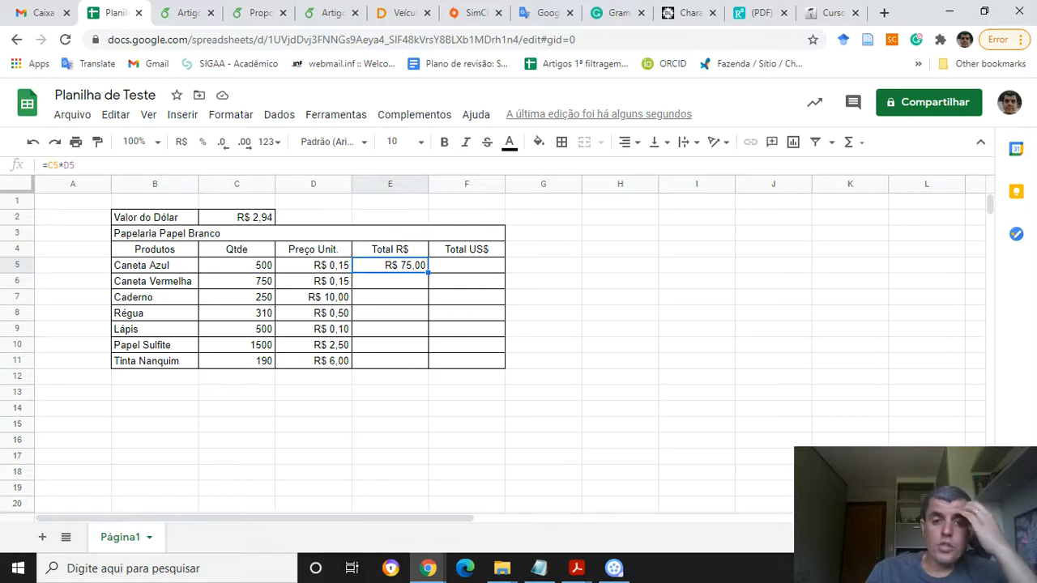
key(Left)
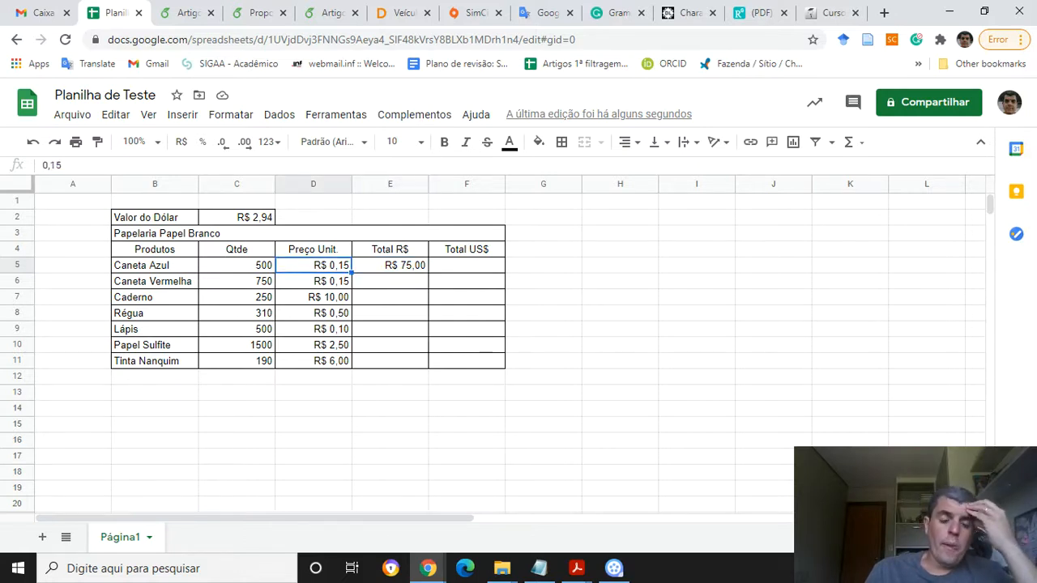
key(Left)
key(Left)
key(Right)
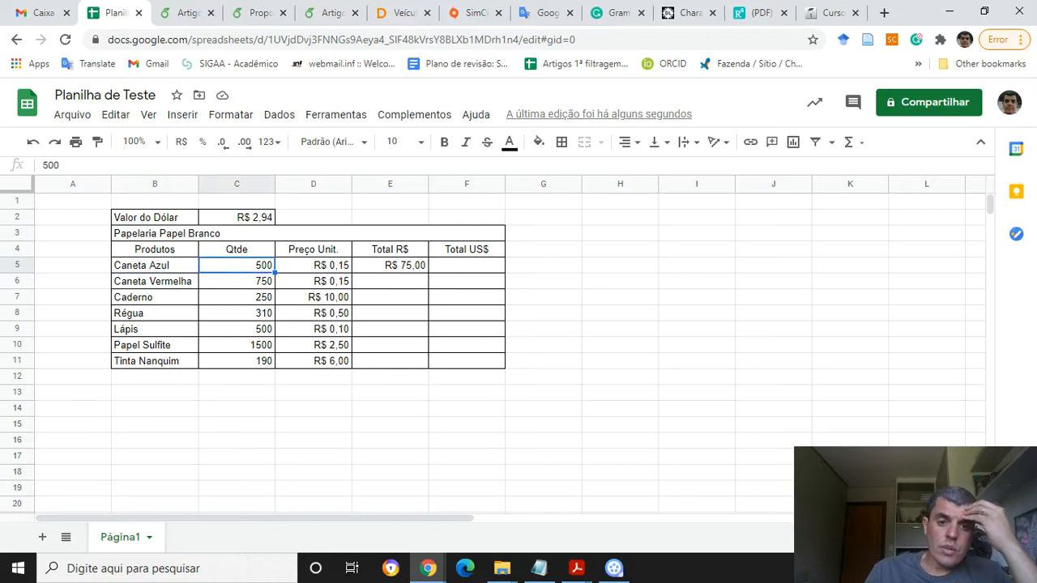
key(Right)
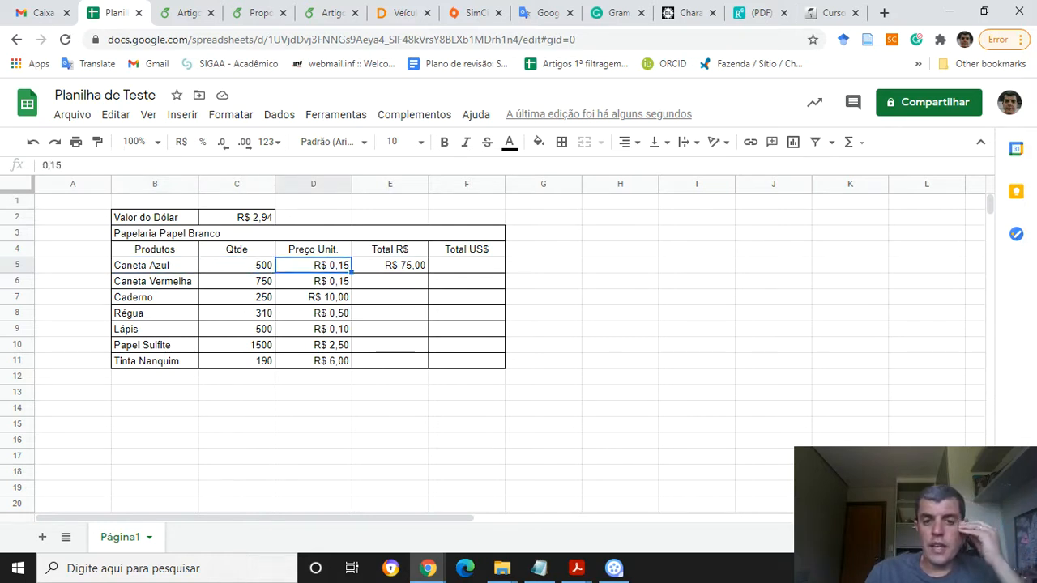
key(Right)
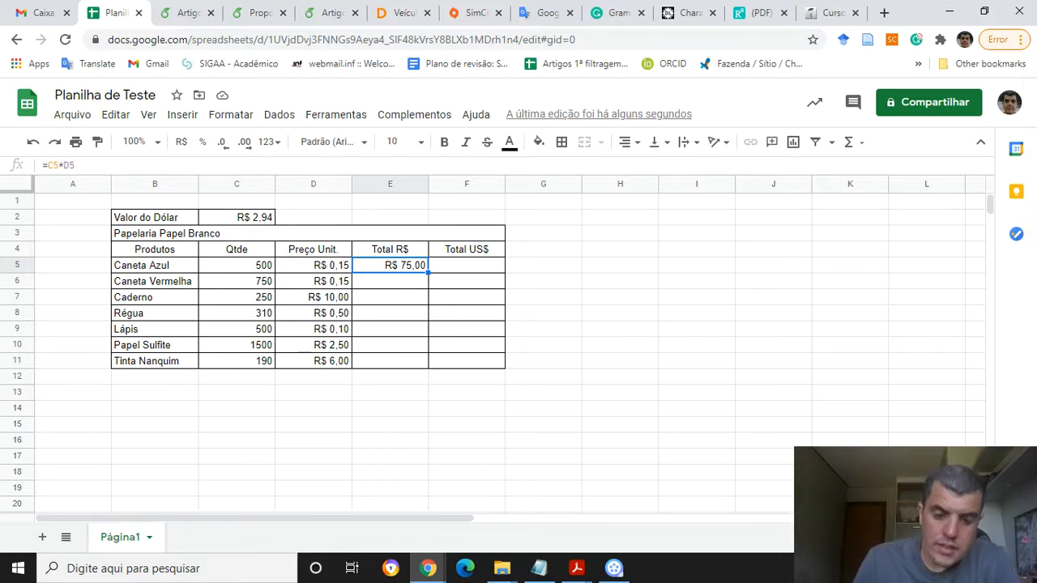
Change the Caneta Azul unit price in D5 to 0,20 and check its Total R$ cell
click(314, 266)
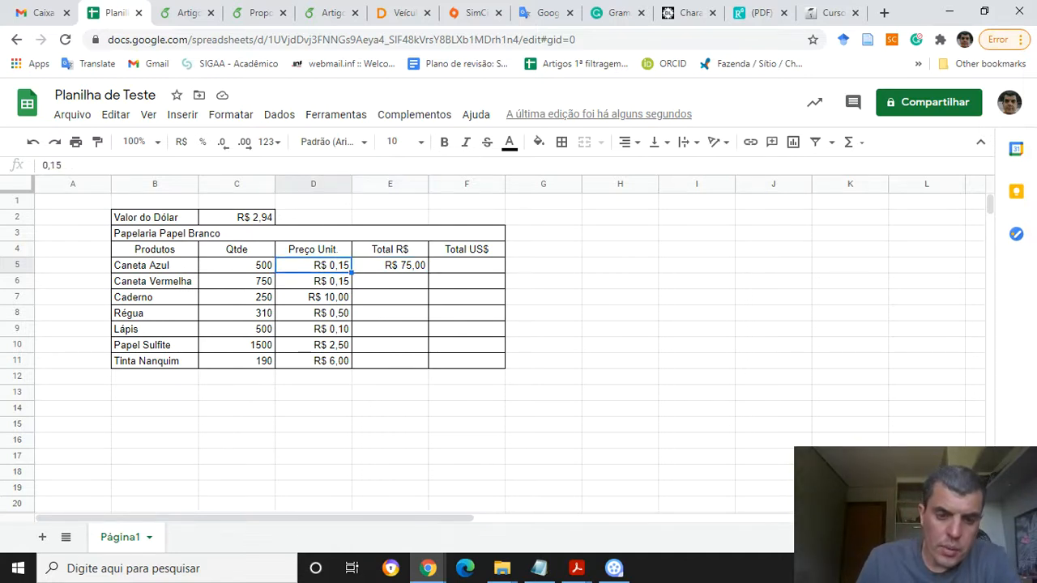
text(0,)
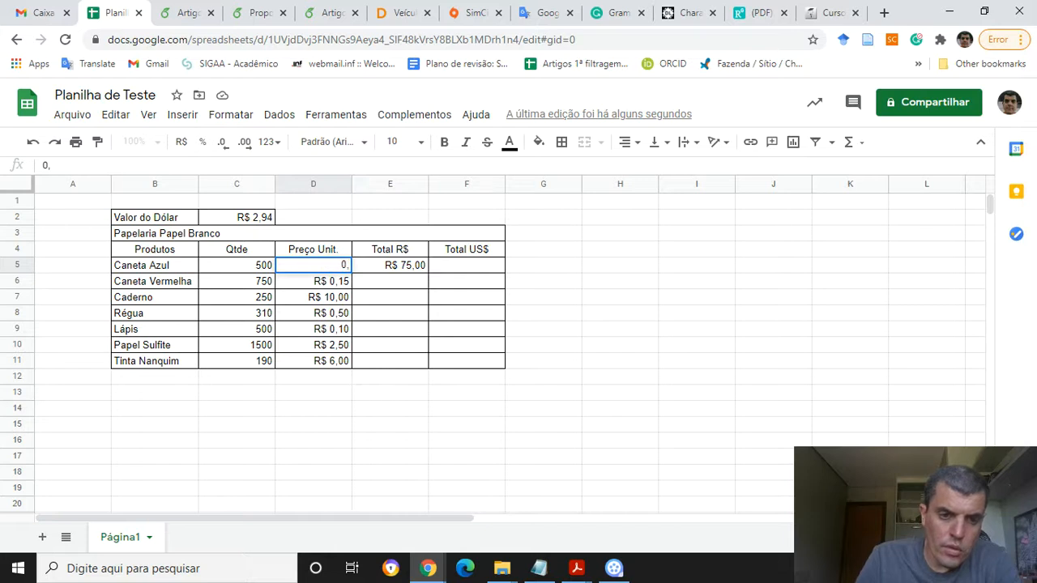
text(20)
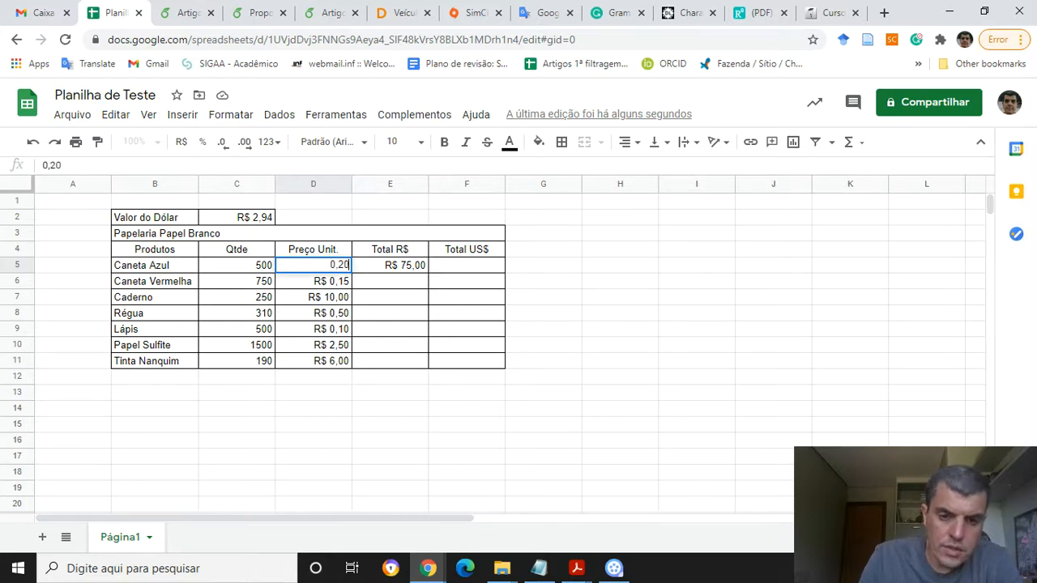
key(Return)
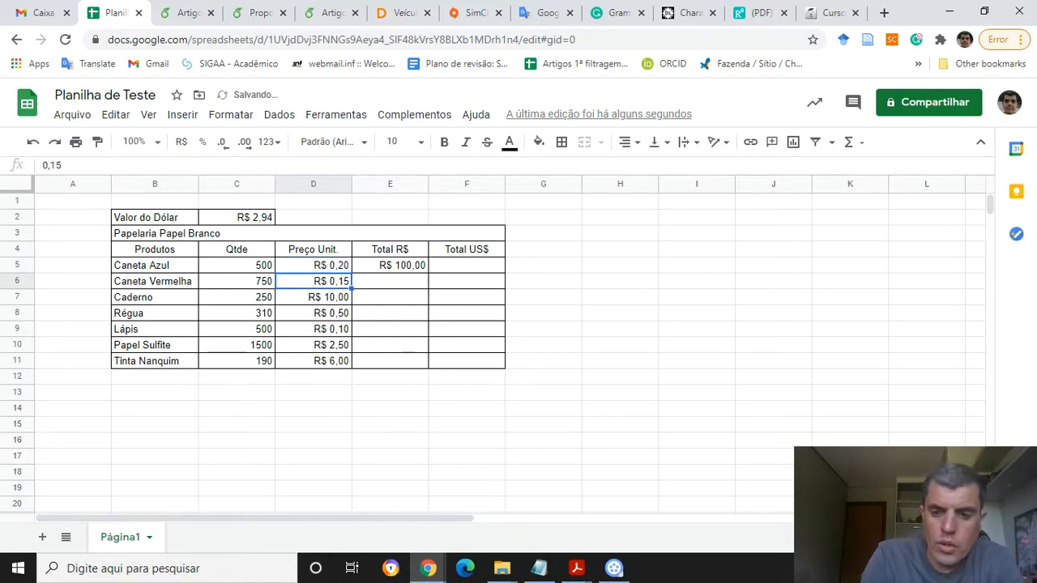
key(Right)
key(Up)
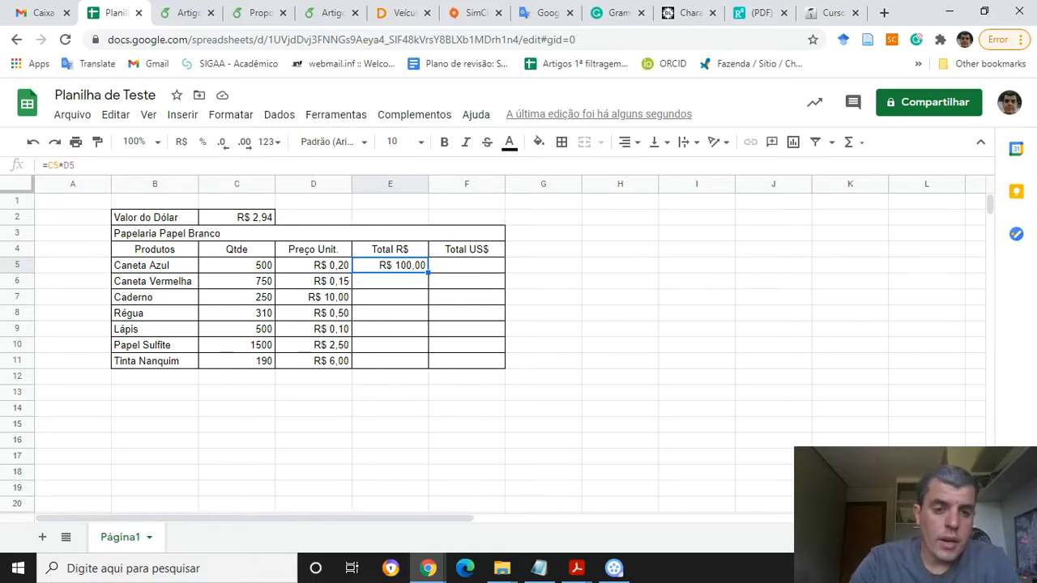
Inspect the quantity, unit price and Total R$ cells of the Caneta Vermelha row
key(Down)
key(Left)
key(Left)
key(Left)
key(Left)
key(Right)
key(Right)
key(Right)
key(Right)
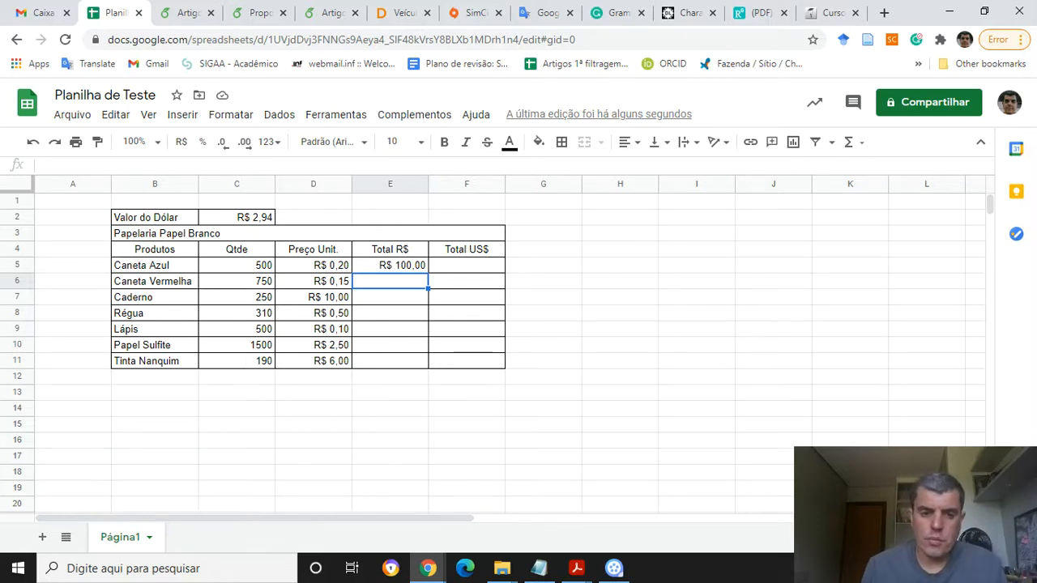
key(Left)
key(Left)
key(Left)
key(Right)
key(Right)
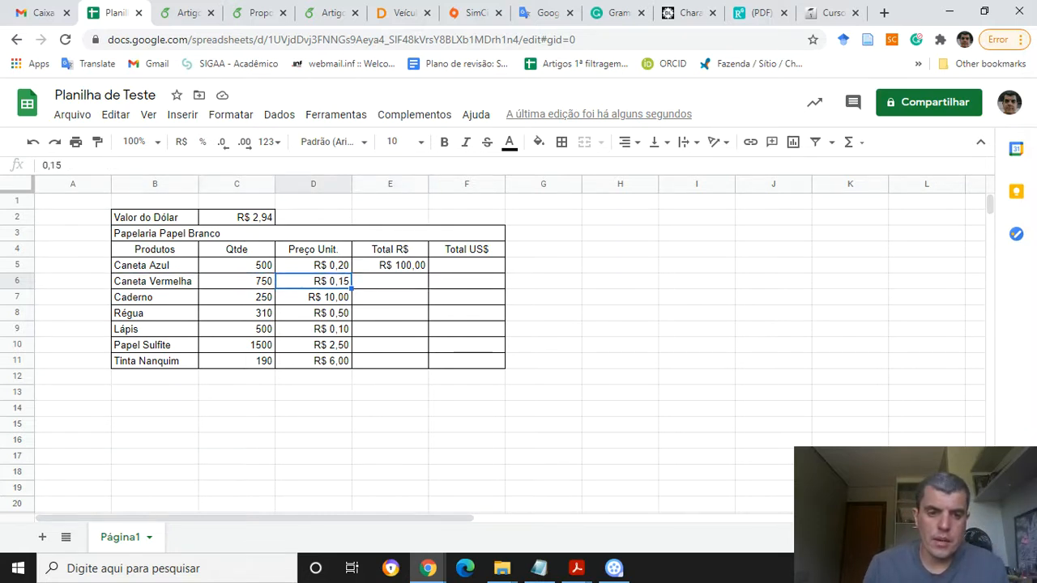
key(Left)
key(Left)
key(Right)
key(Right)
key(Right)
key(Left)
key(Left)
key(Left)
key(Right)
key(Right)
key(Right)
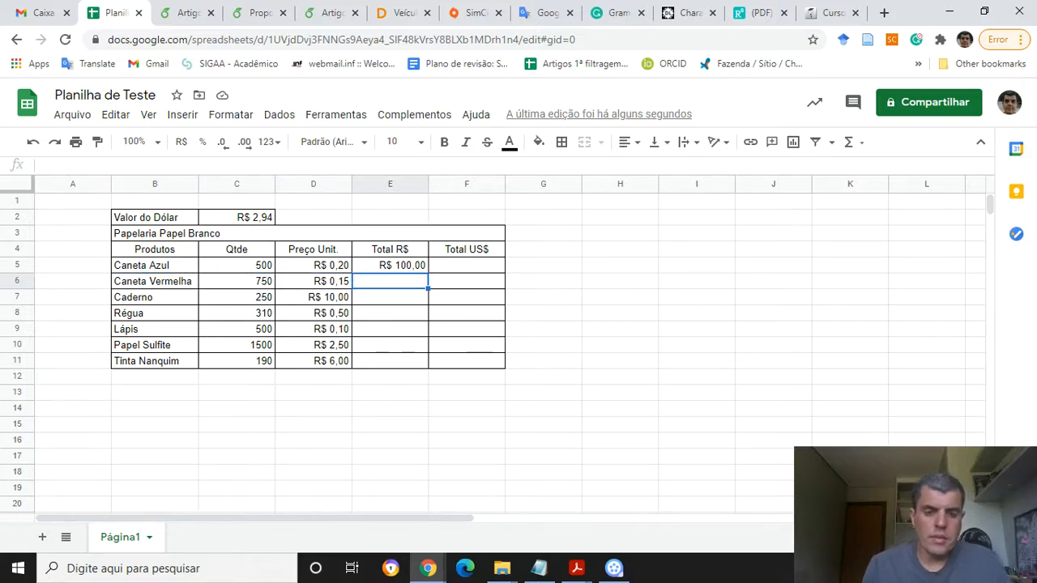
Enter the formula =C6*D6 in the Caneta Vermelha Total R$ cell E6
text(=)
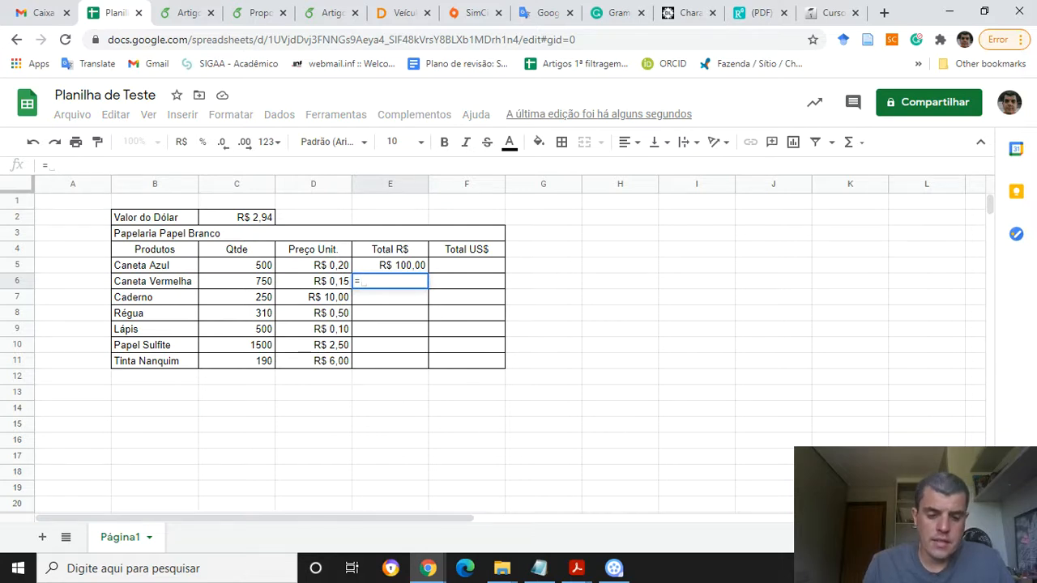
text(C6*)
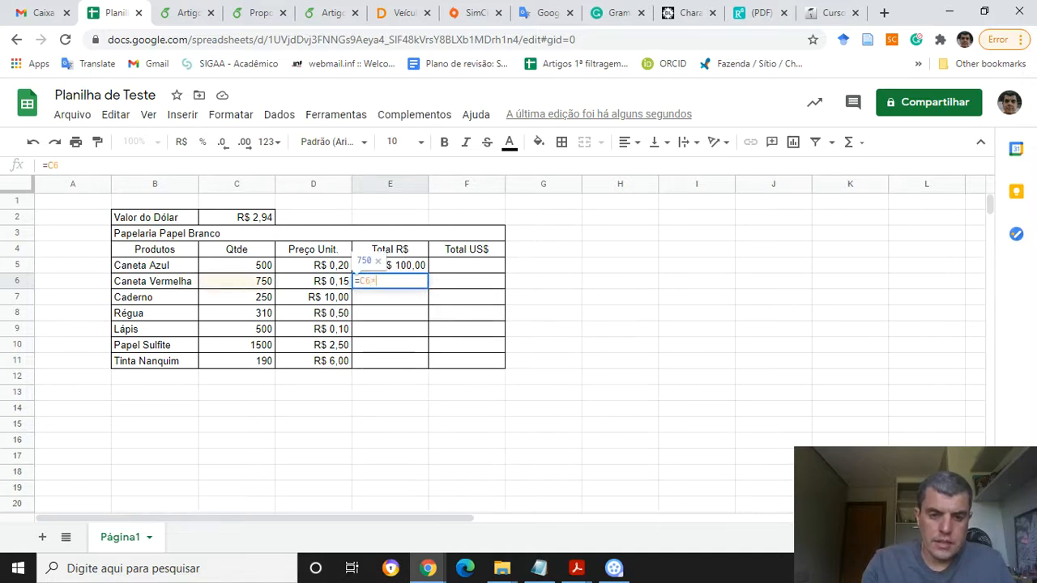
text(D6)
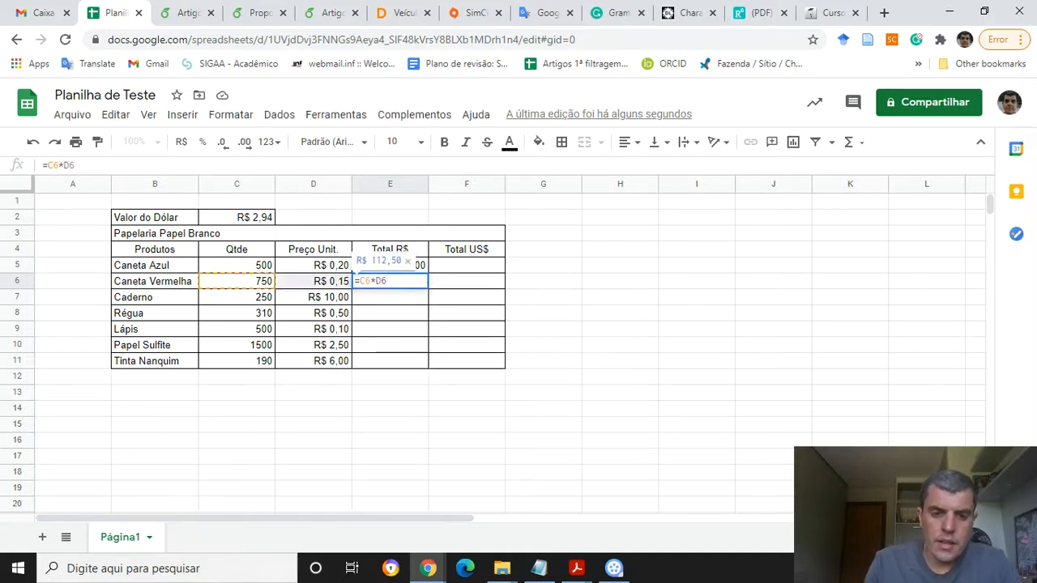
key(Return)
Review the Caneta Vermelha row cells and the Total R$ formulas in E6 and E5
key(Left)
key(Left)
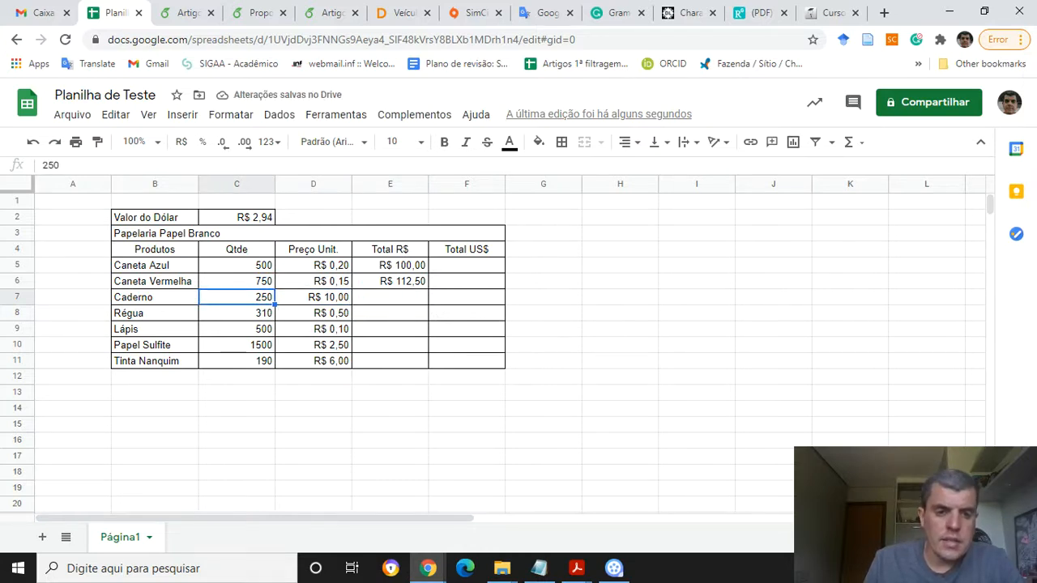
key(Right)
key(Right)
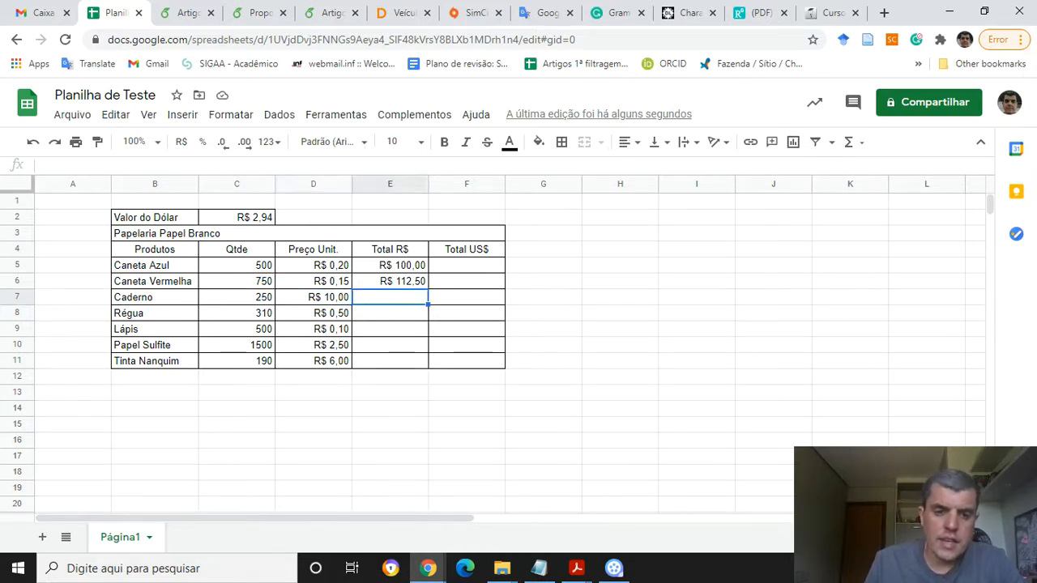
key(Left)
key(Down)
key(Left)
key(Right)
key(Right)
key(Up)
key(Up)
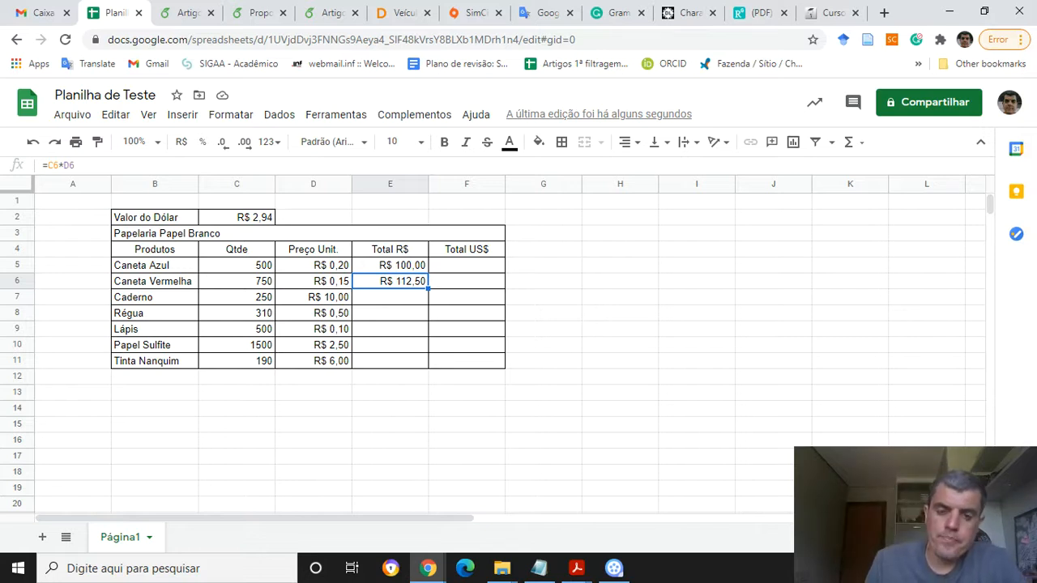
click(389, 264)
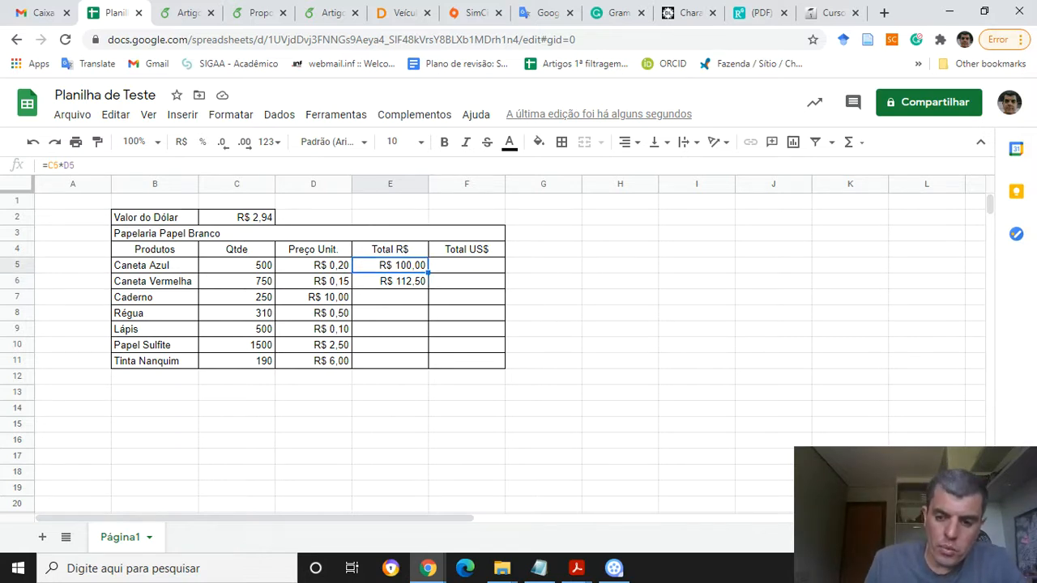
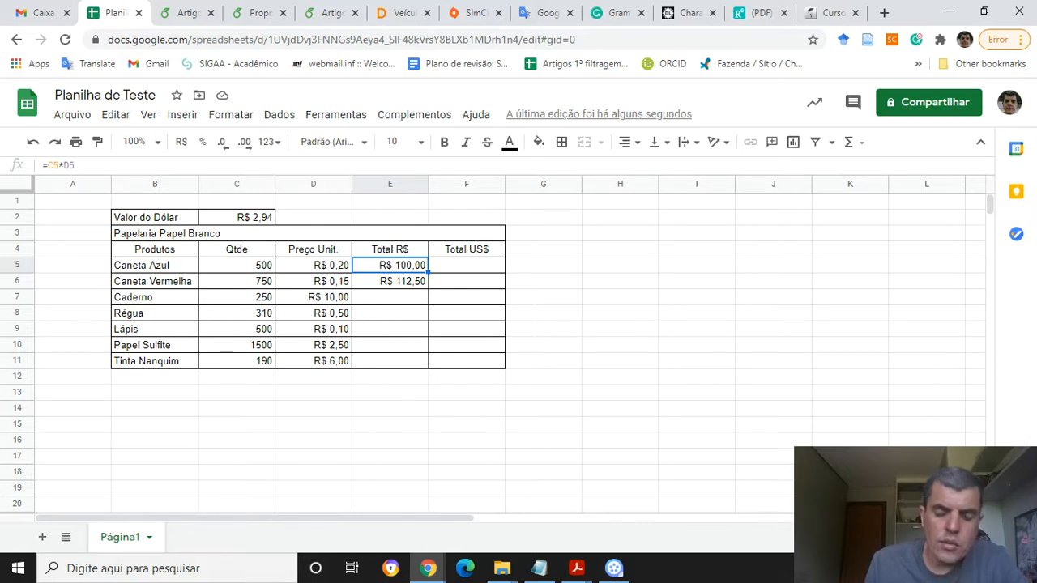
Fill the Total R$ formula from E5 down through E11 and check the Caneta Vermelha and Caderno totals
drag(429, 273, 428, 365)
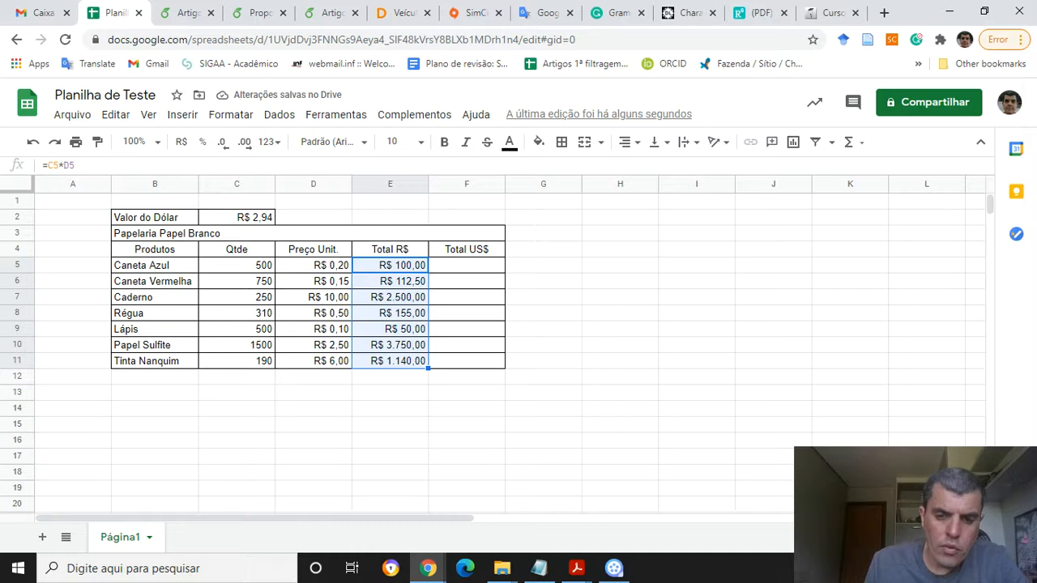
click(390, 281)
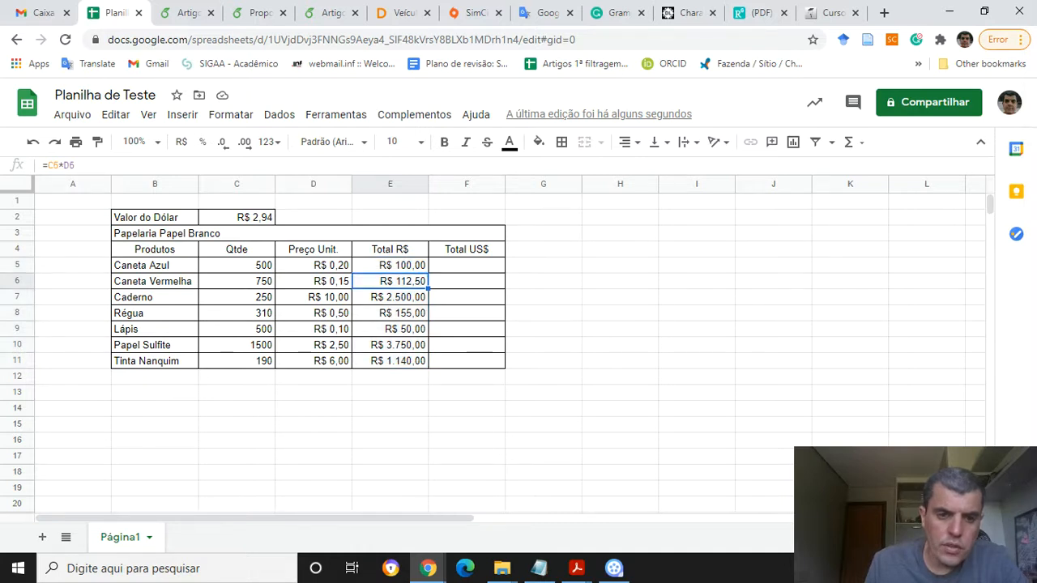
click(389, 298)
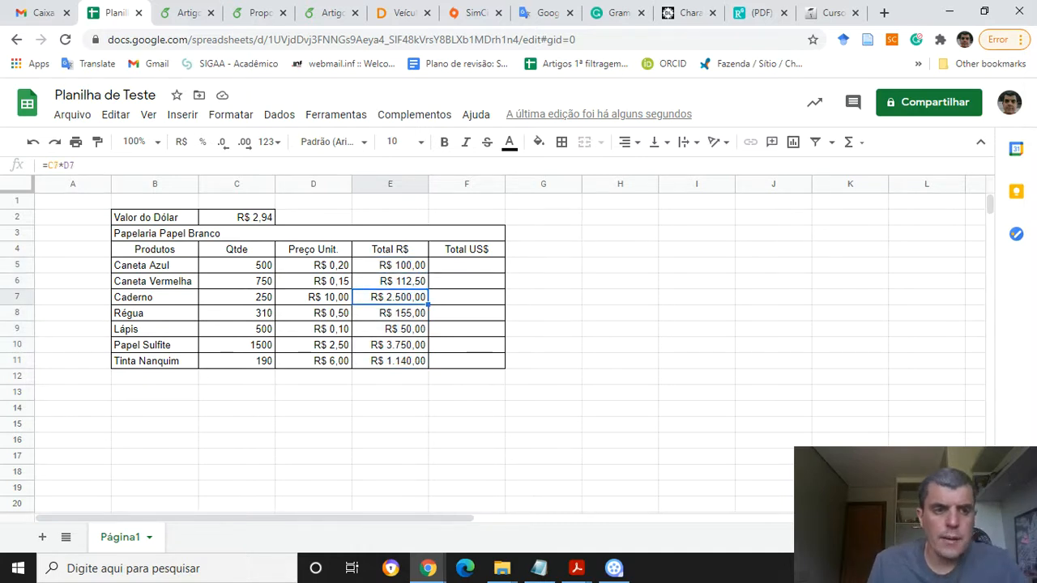
Review the copied Total R$ formulas in column E, row by row from Caderno to Tinta Nanquim
drag(79, 165, 44, 164)
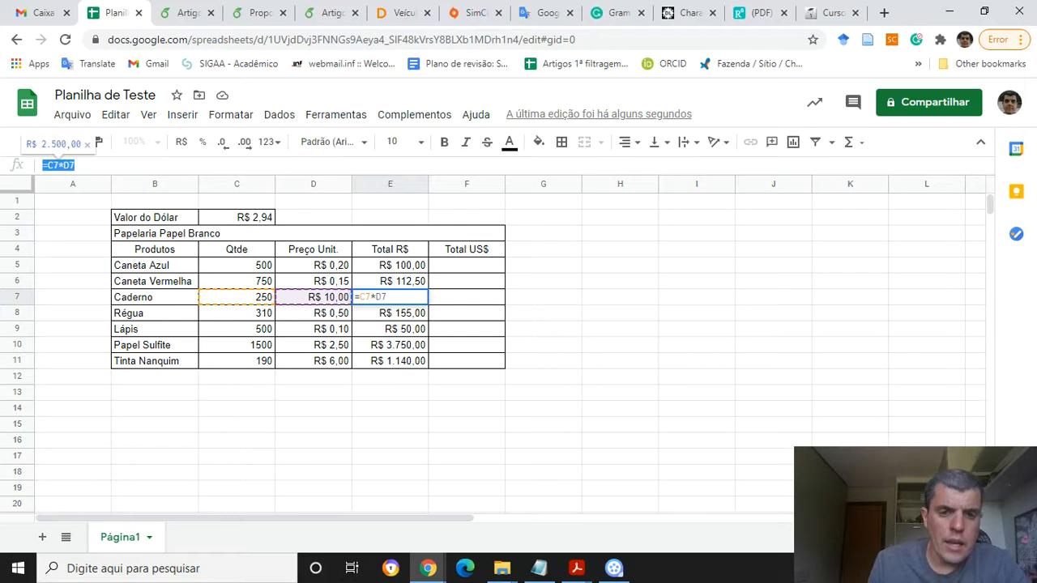
key(Return)
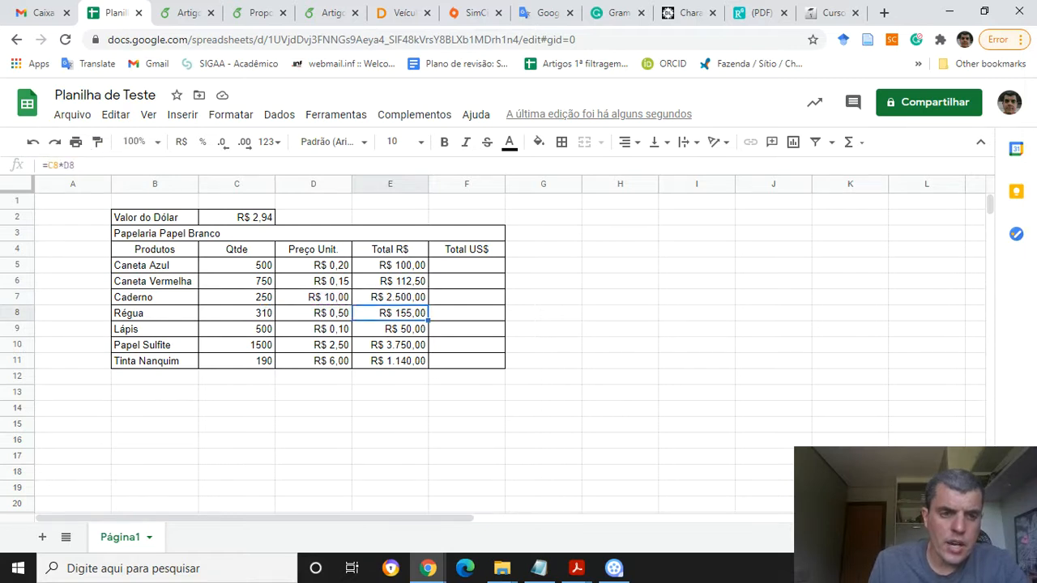
key(Down)
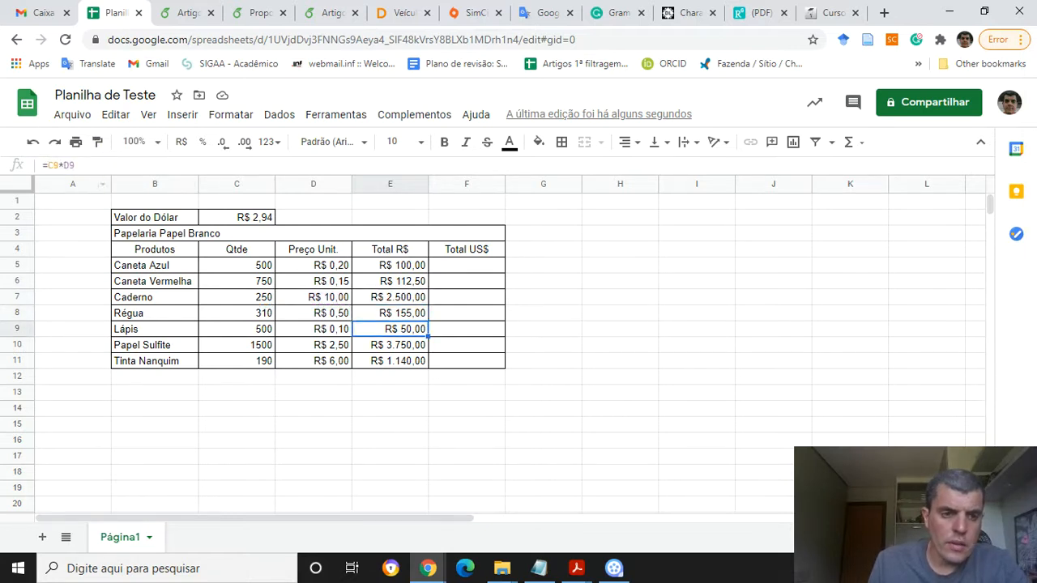
key(Down)
key(Down)
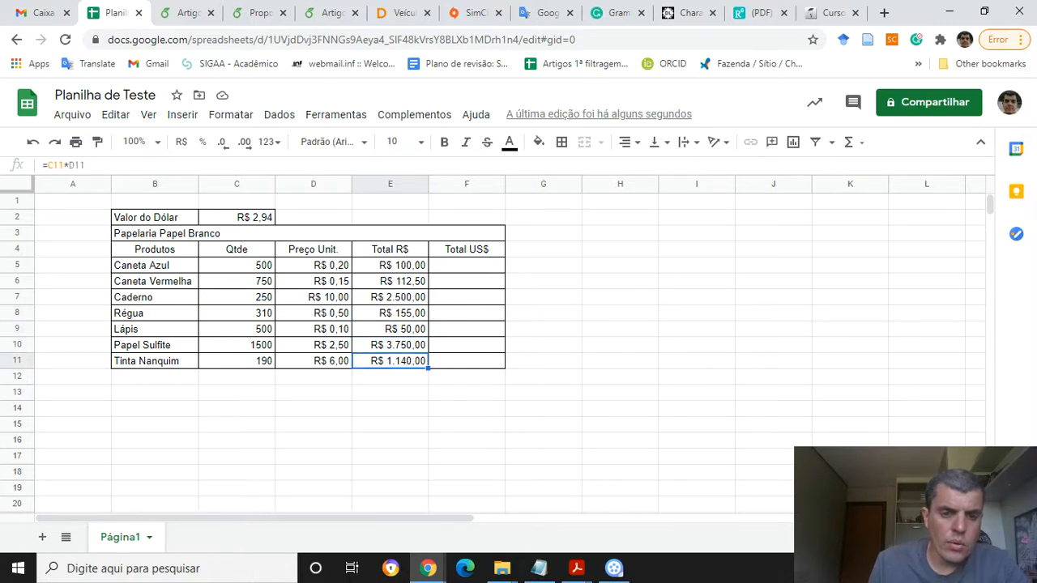
key(Up)
key(Up)
key(Up)
key(Up)
key(Up)
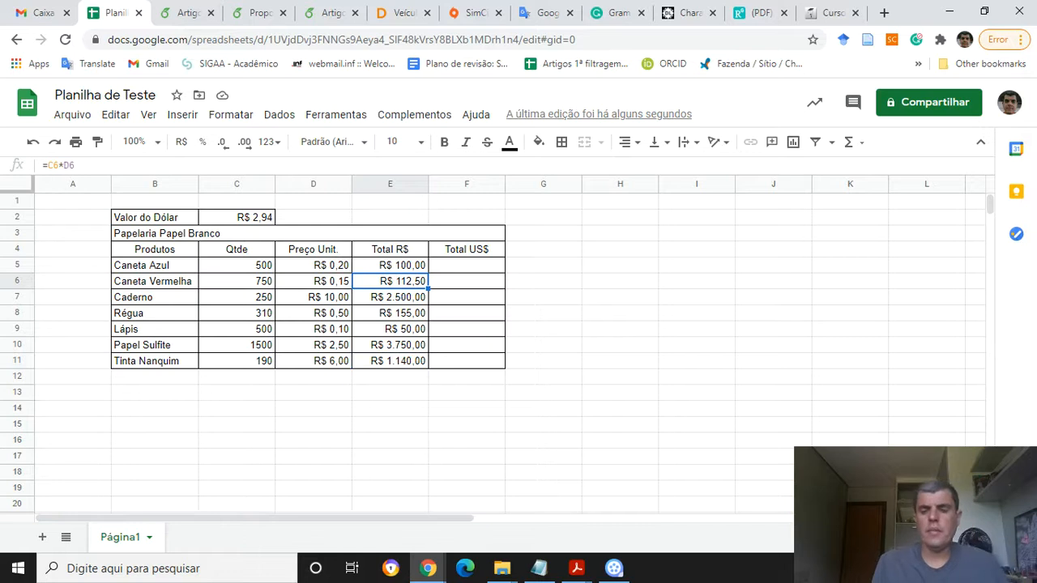
key(ctrl+c)
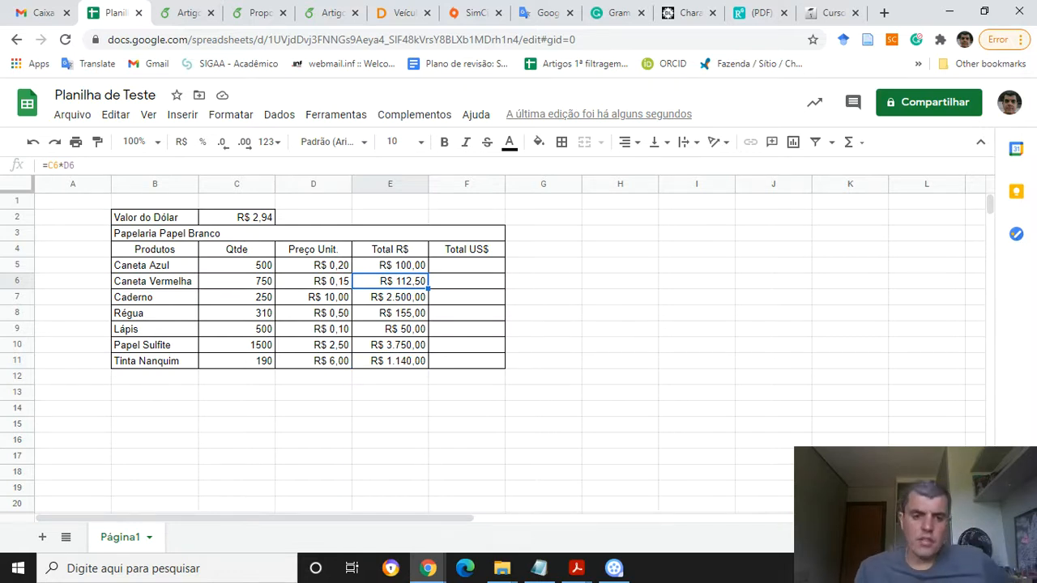
key(Up)
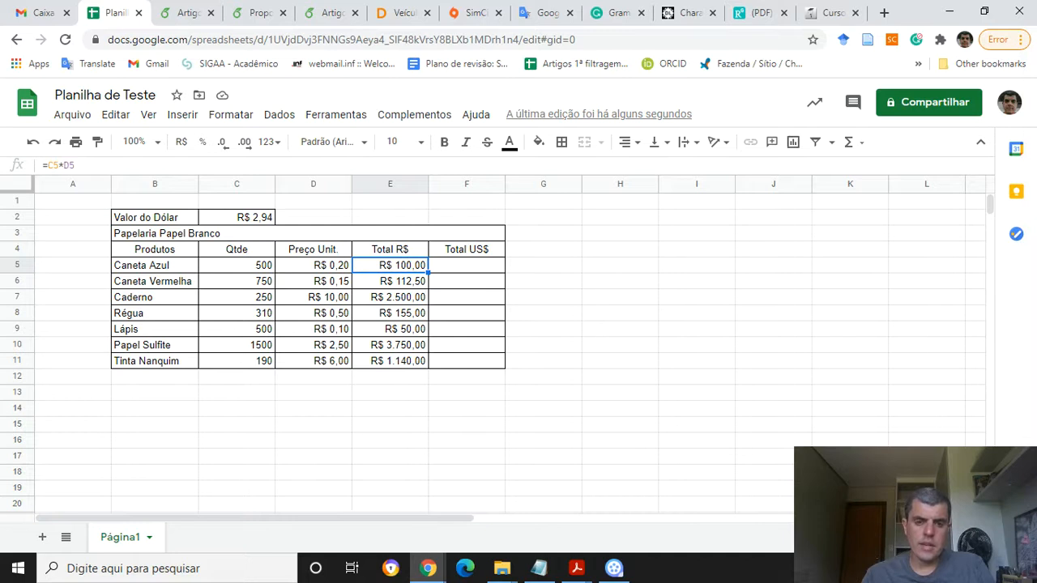
Switch to the exercise PDF to read the Total US$ instructions, then review the Total R$ and Valor do Dólar cells
click(466, 265)
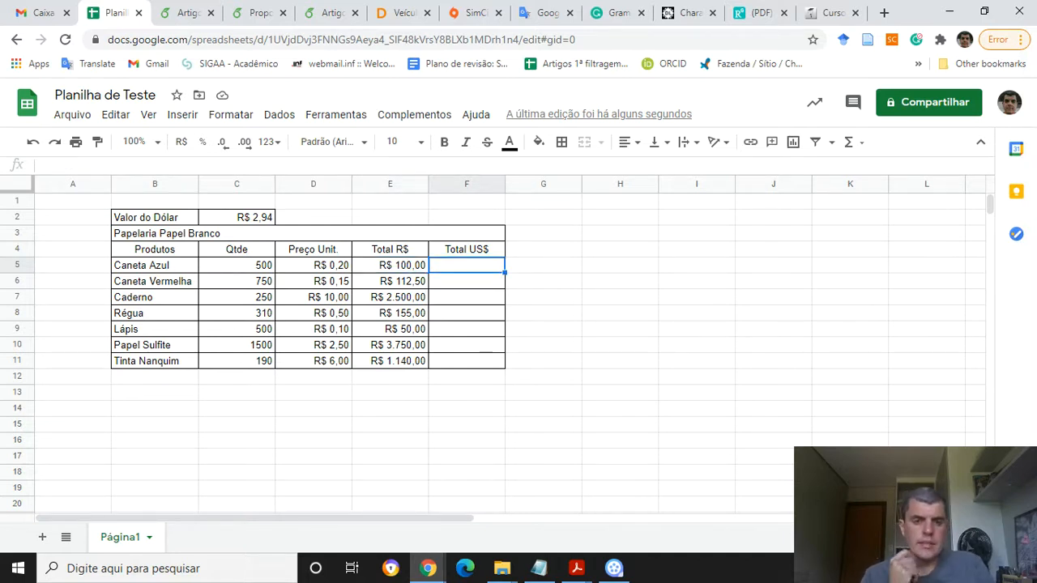
key(alt+Tab)
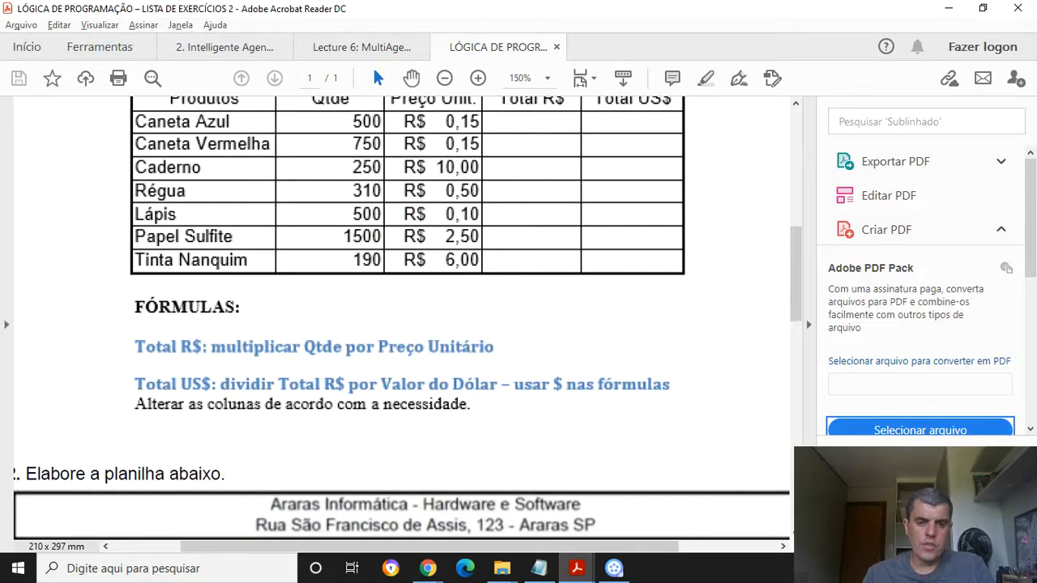
key(alt+Tab)
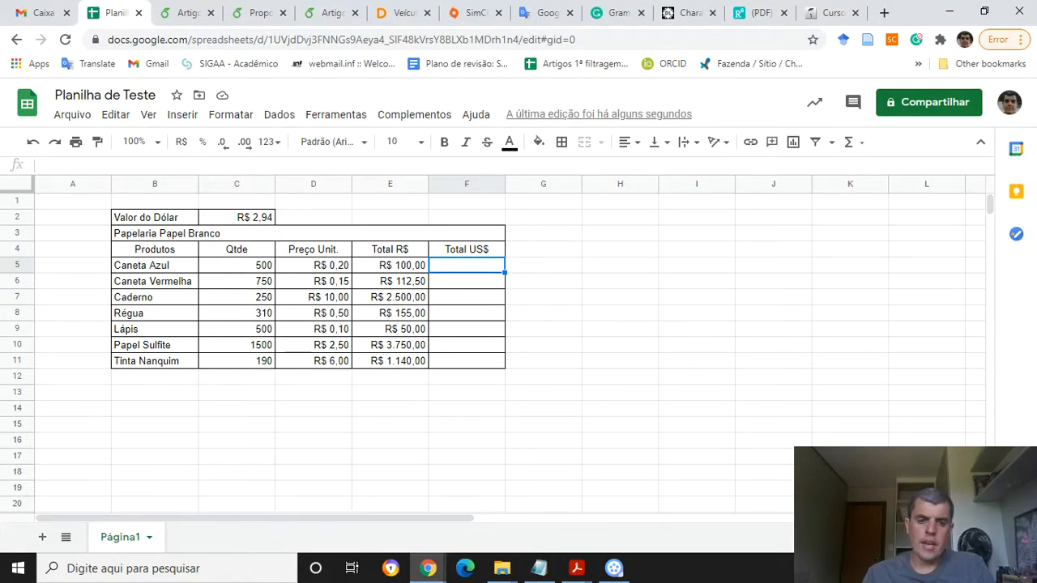
click(390, 264)
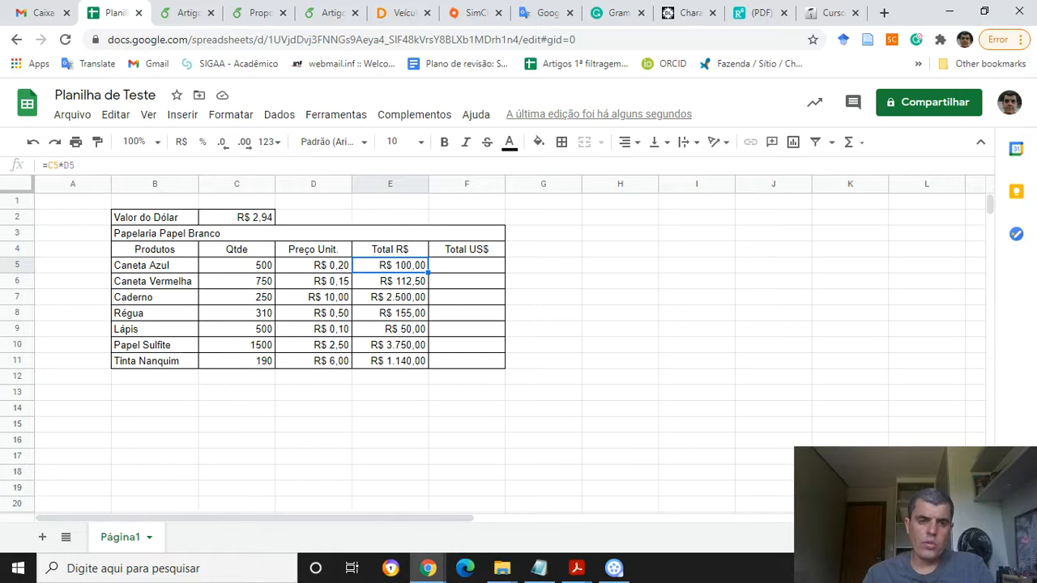
click(236, 217)
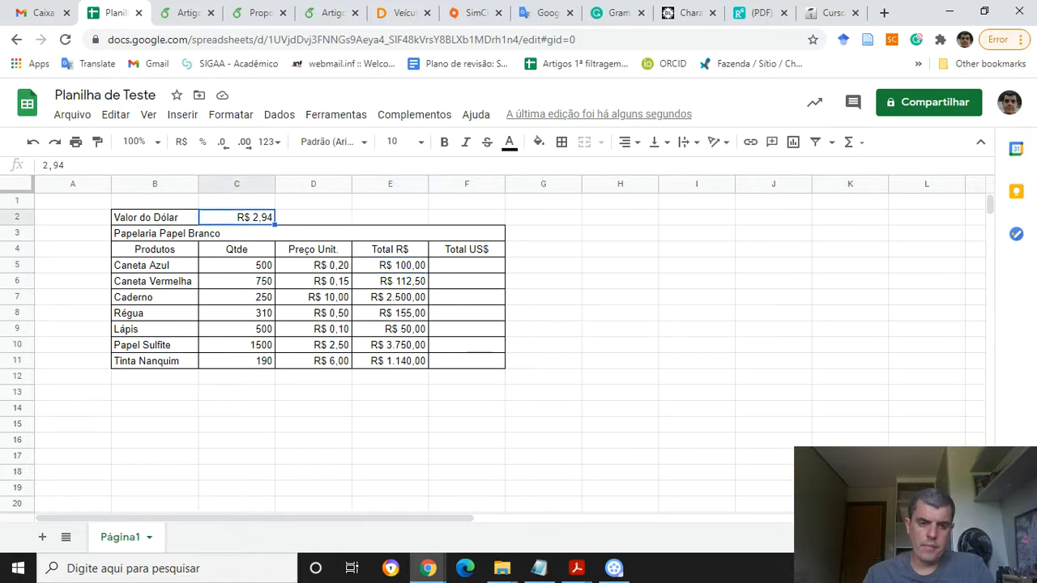
click(467, 265)
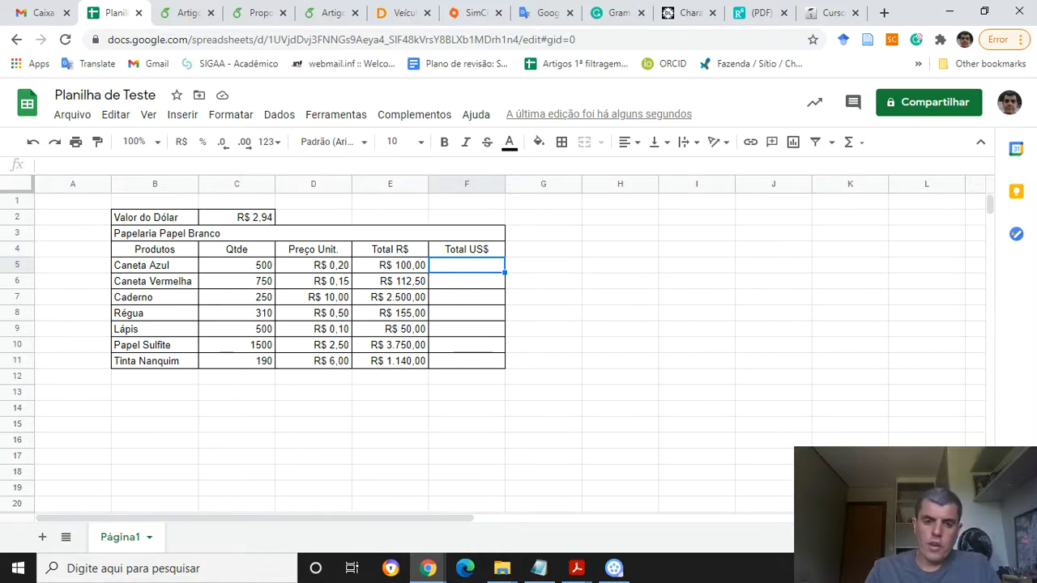
Enter the formula =E5/C2 in the Caneta Azul Total US$ cell F5 and reject the autofill suggestion
text(=)
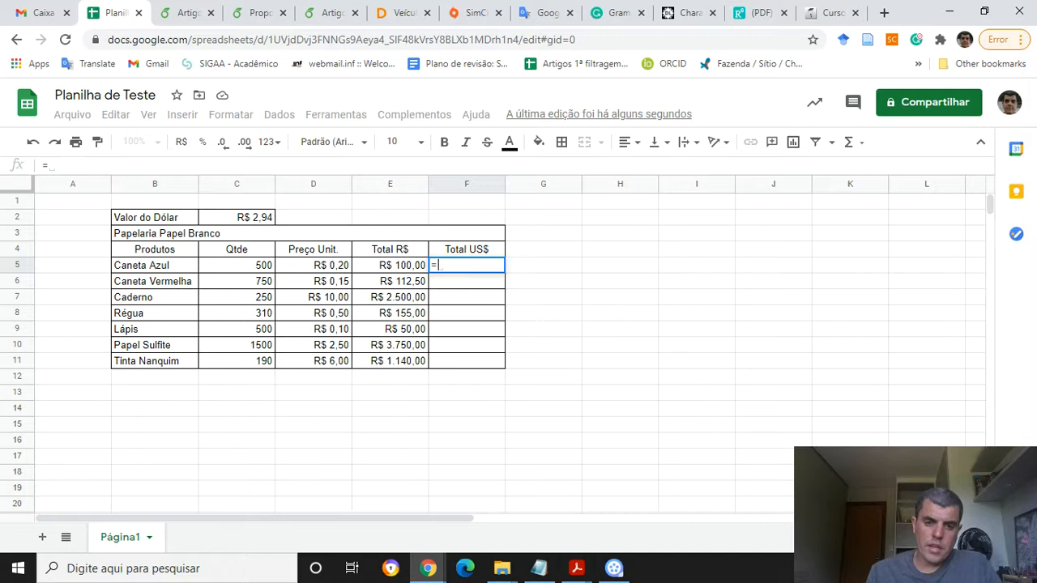
key(Left)
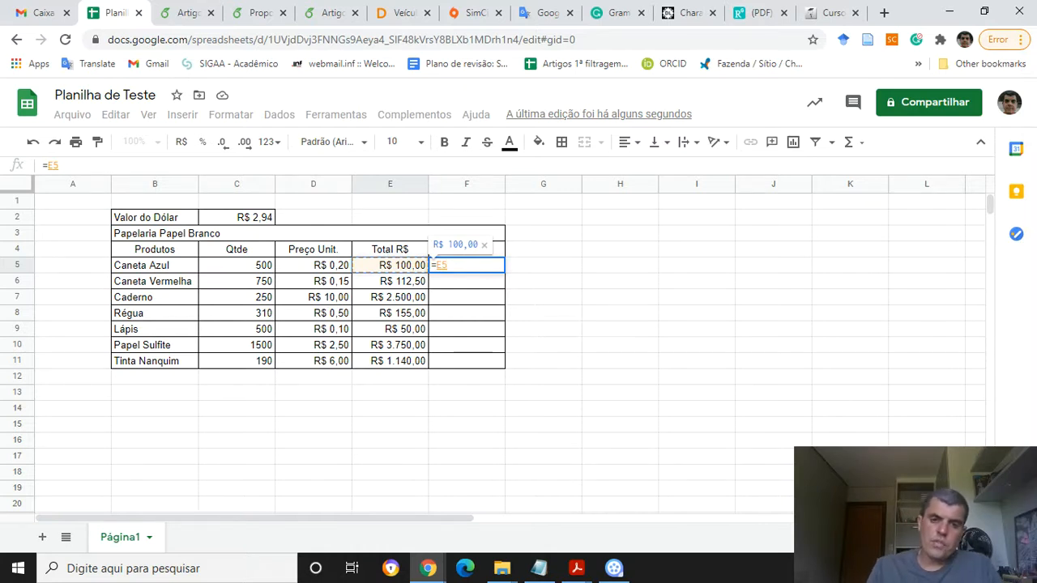
text(/)
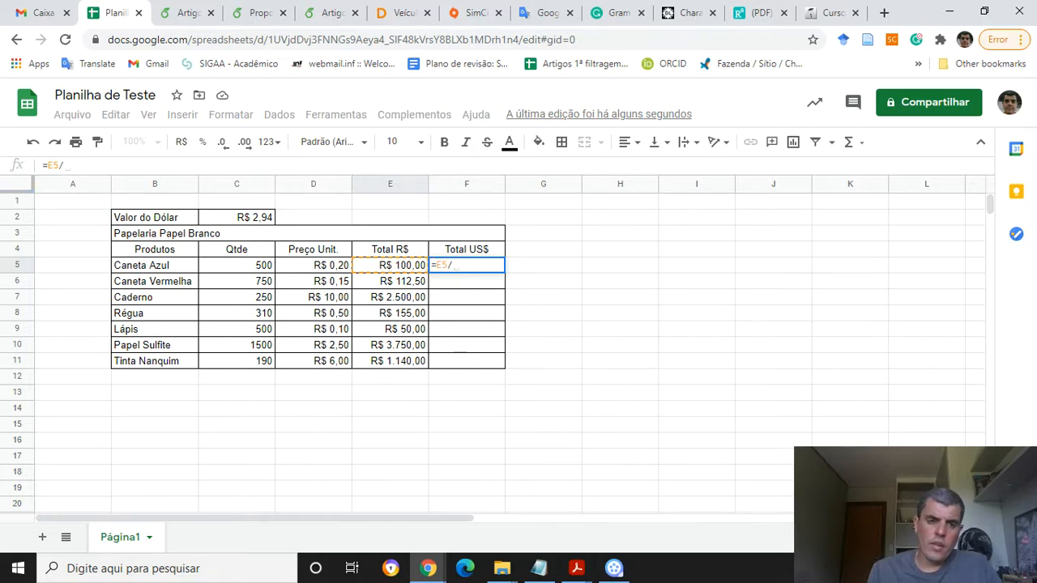
text(C2)
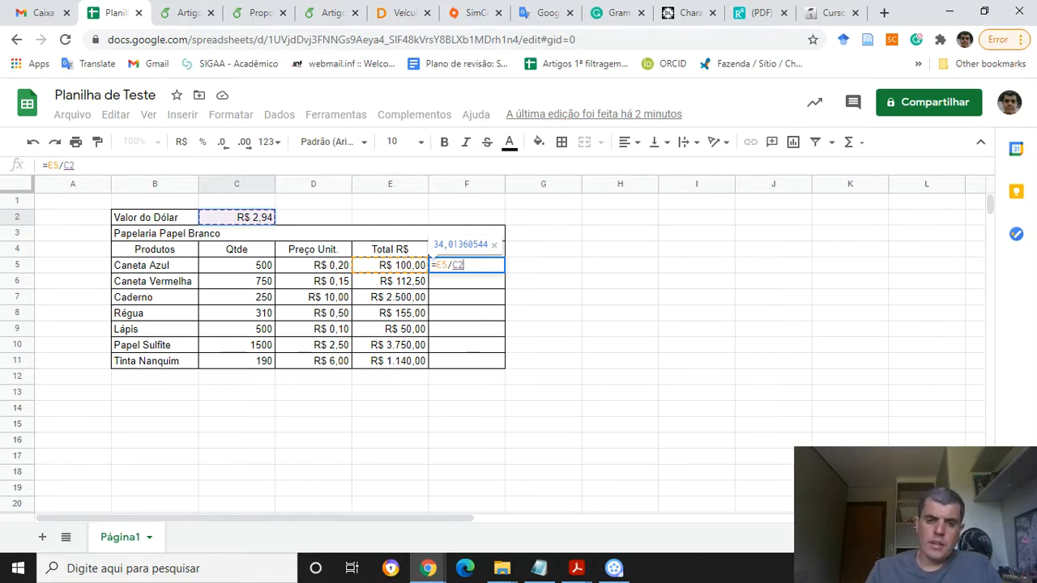
key(Return)
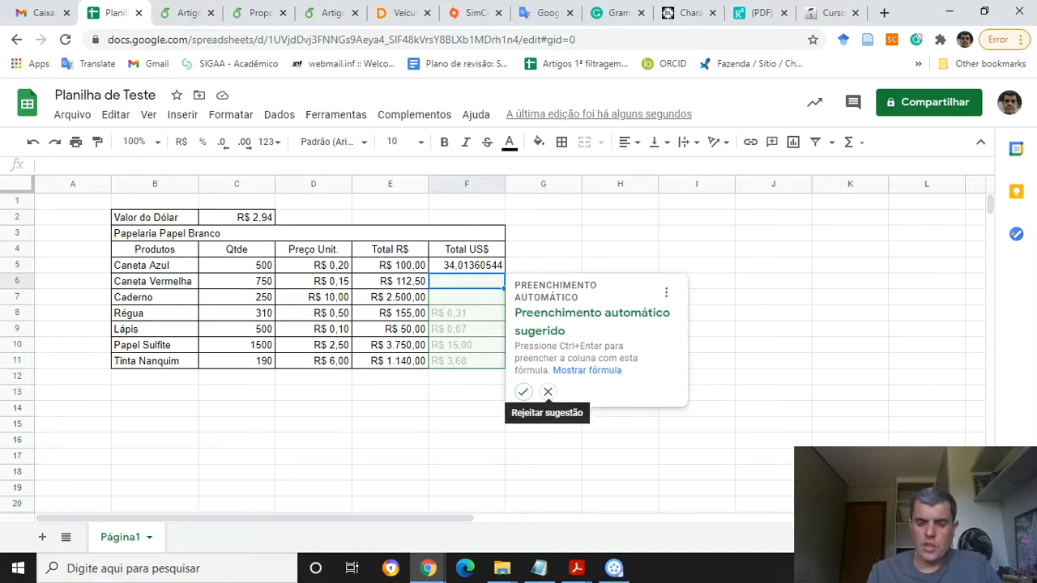
click(547, 392)
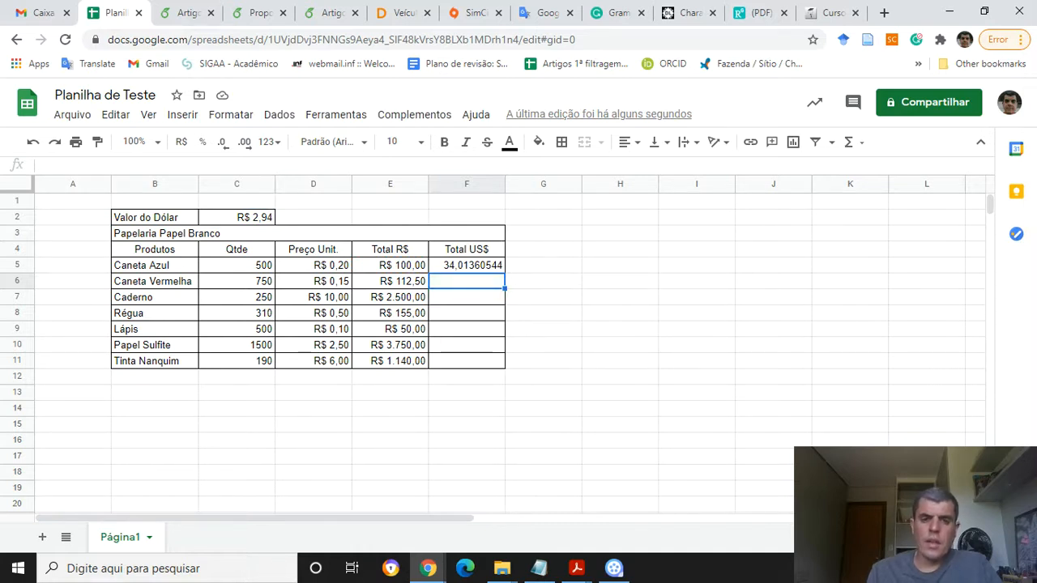
Format the Total US$ cell F5 as Número
click(467, 265)
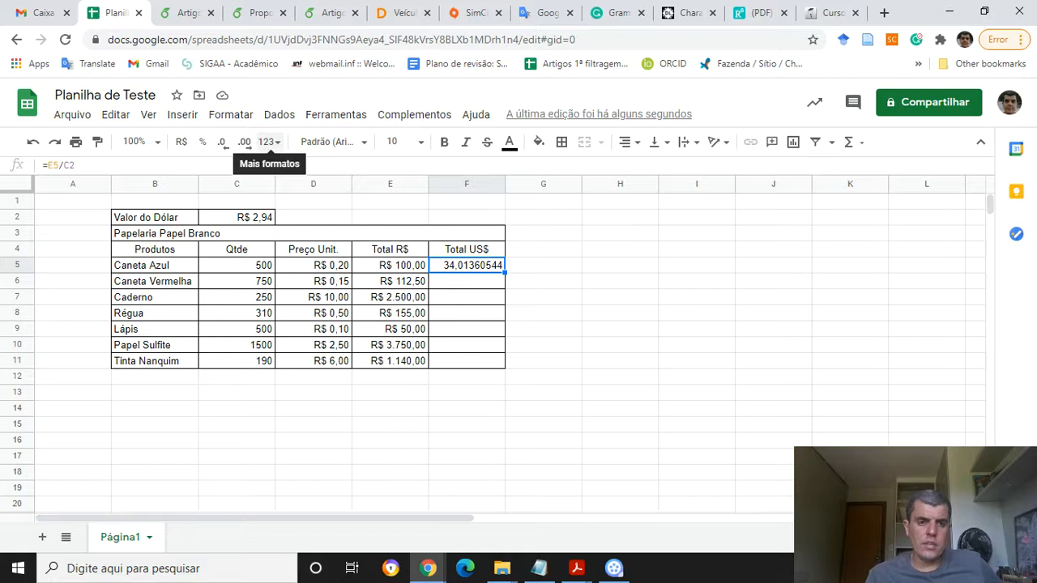
click(269, 142)
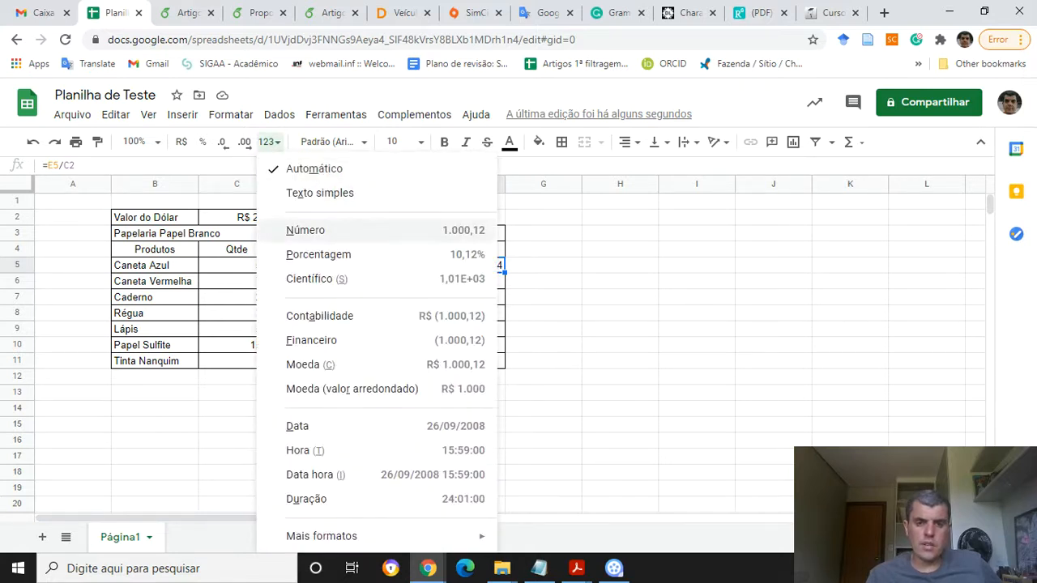
click(316, 230)
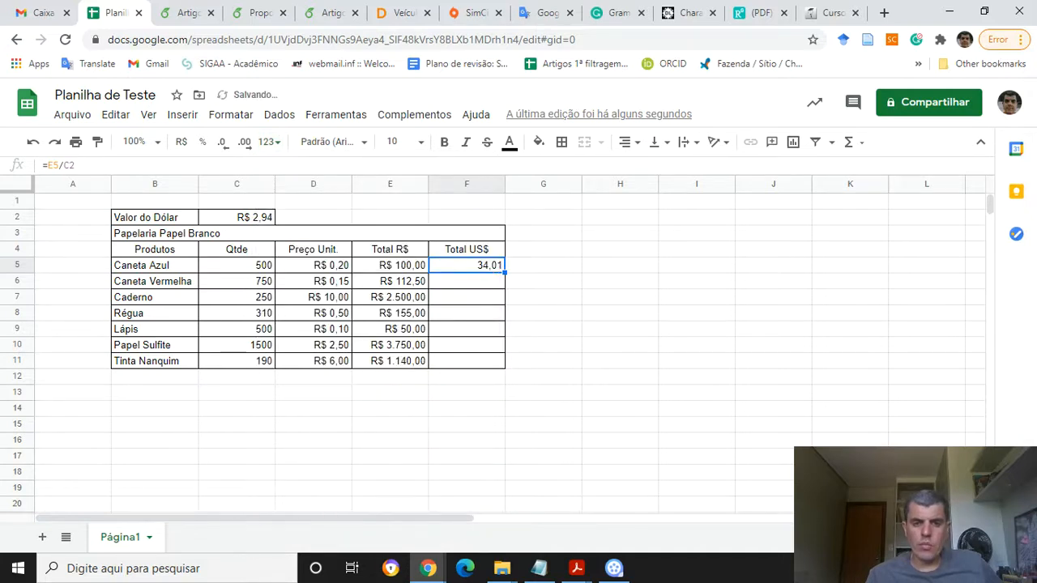
Fill the F5 Total US$ formula down through F11
click(467, 281)
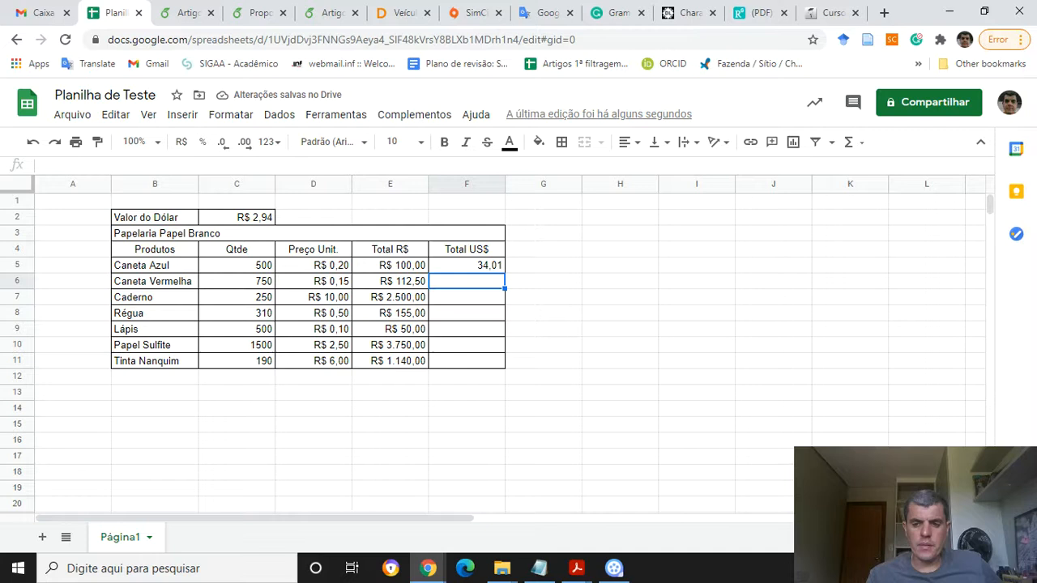
click(467, 265)
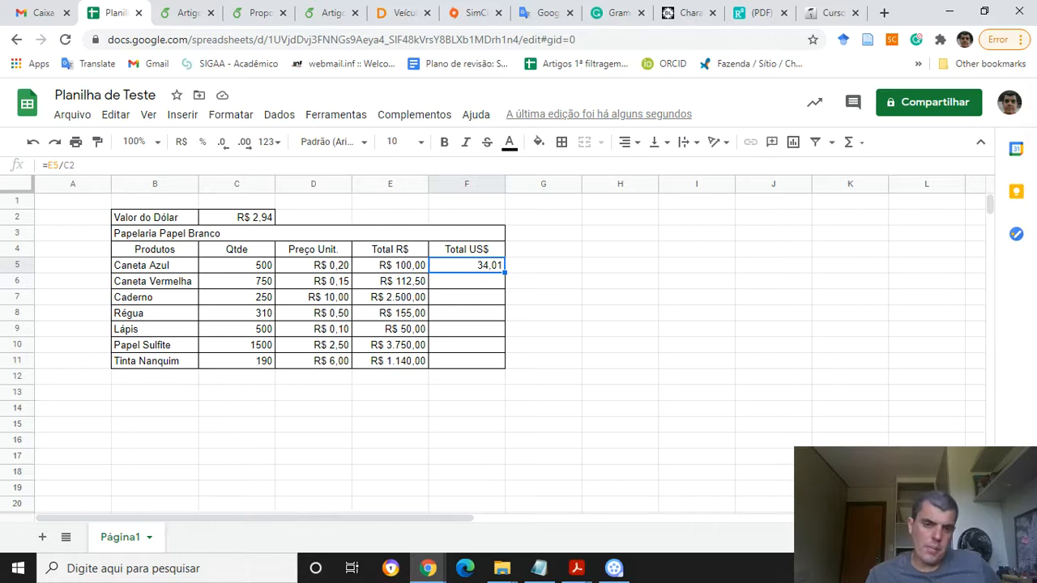
drag(505, 273, 503, 366)
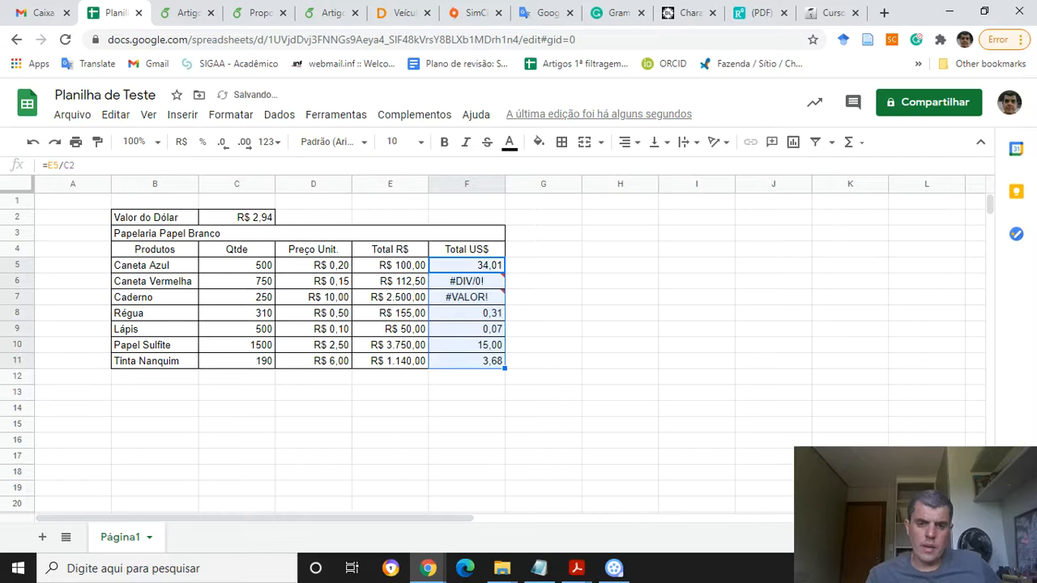
Inspect the formulas and error results in the Total US$ cells F5 through F9
click(466, 281)
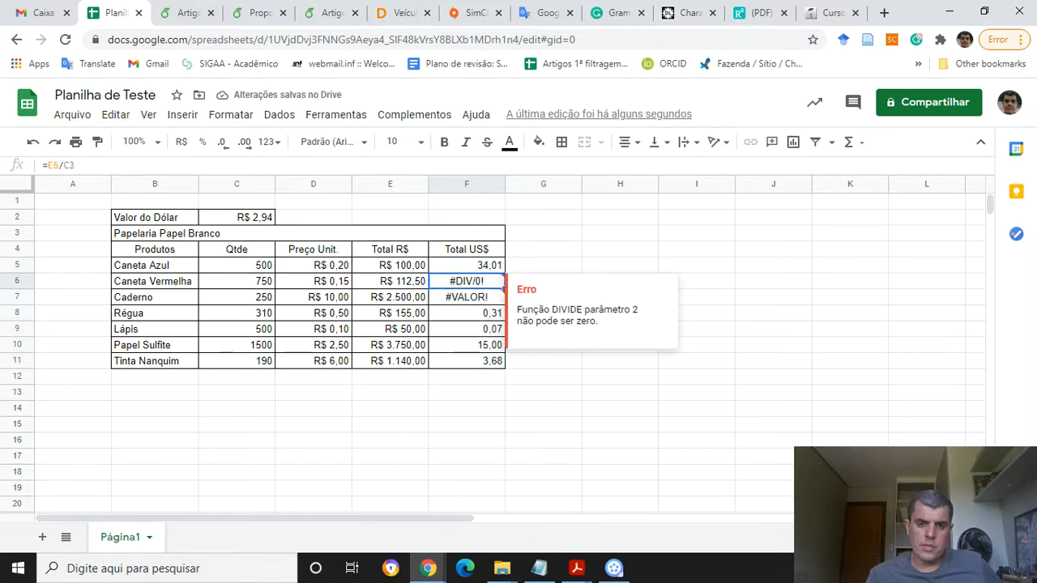
click(467, 264)
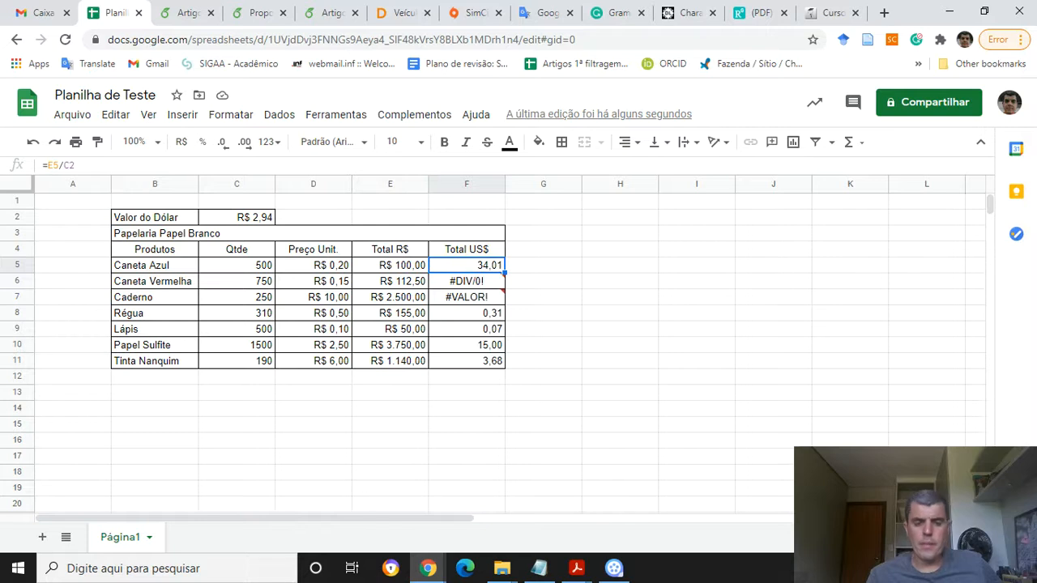
mouse_move(466, 281)
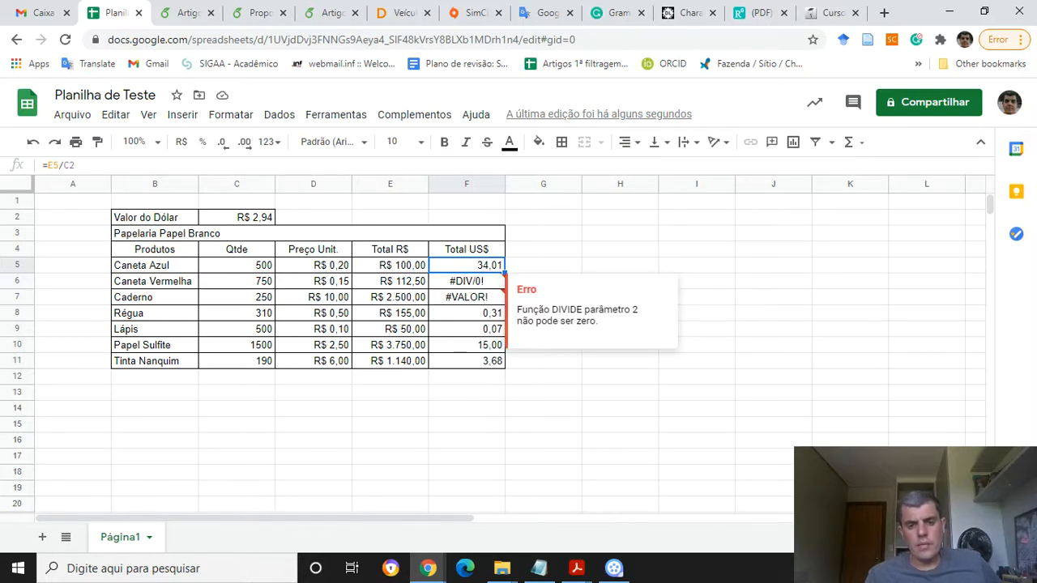
click(466, 281)
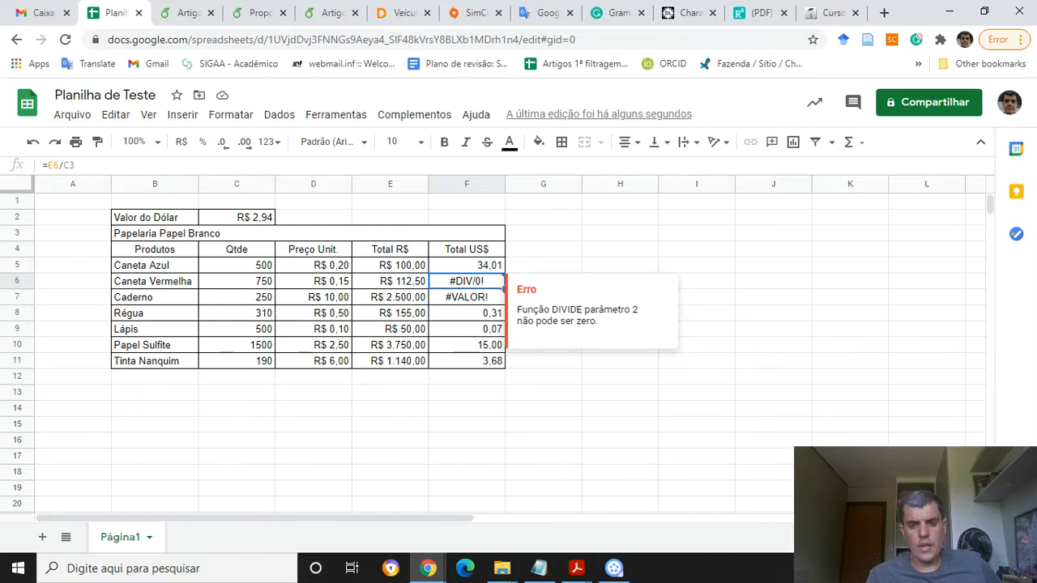
click(467, 297)
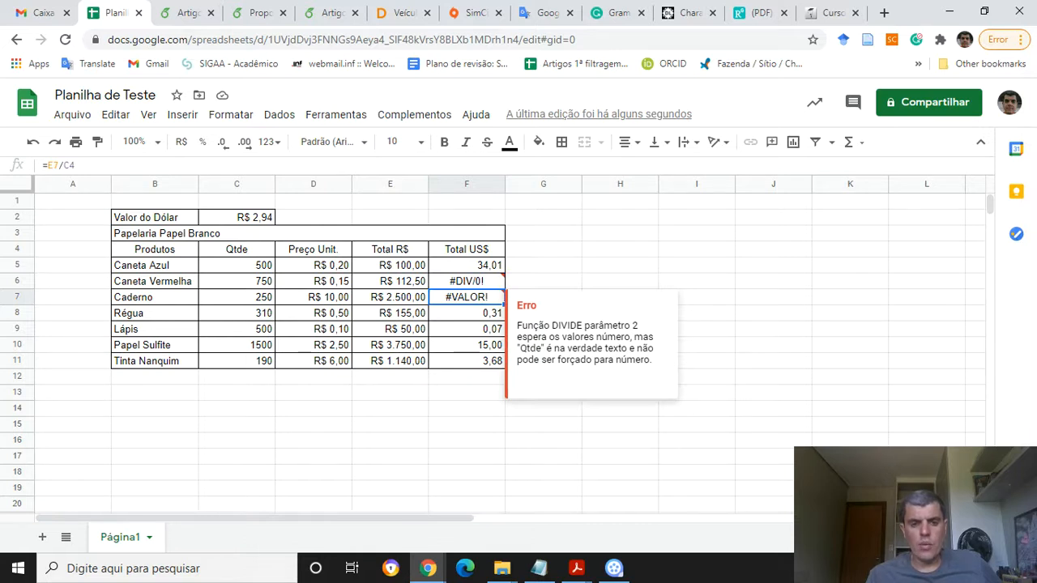
mouse_move(467, 281)
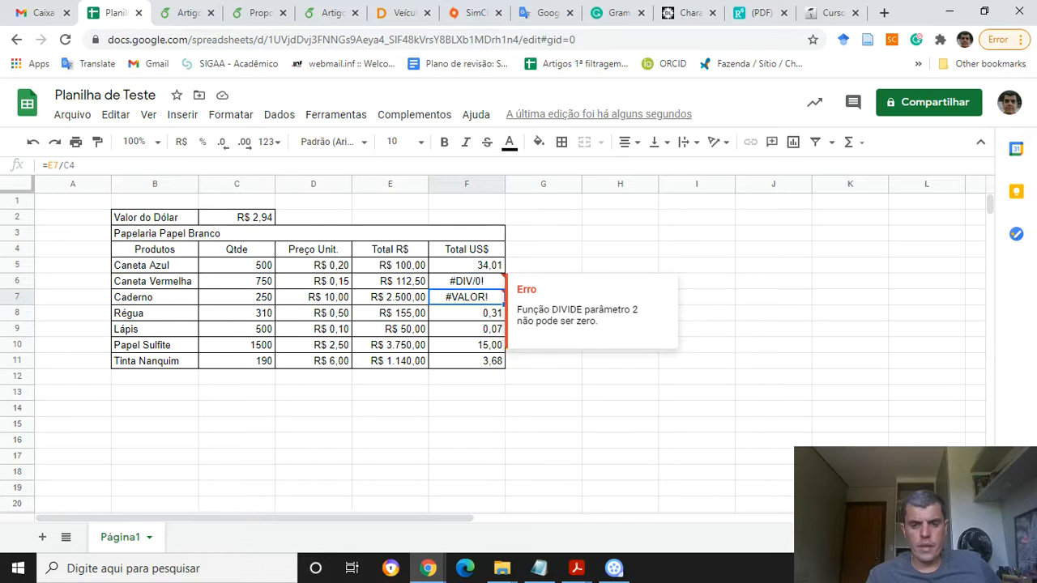
click(466, 313)
click(467, 329)
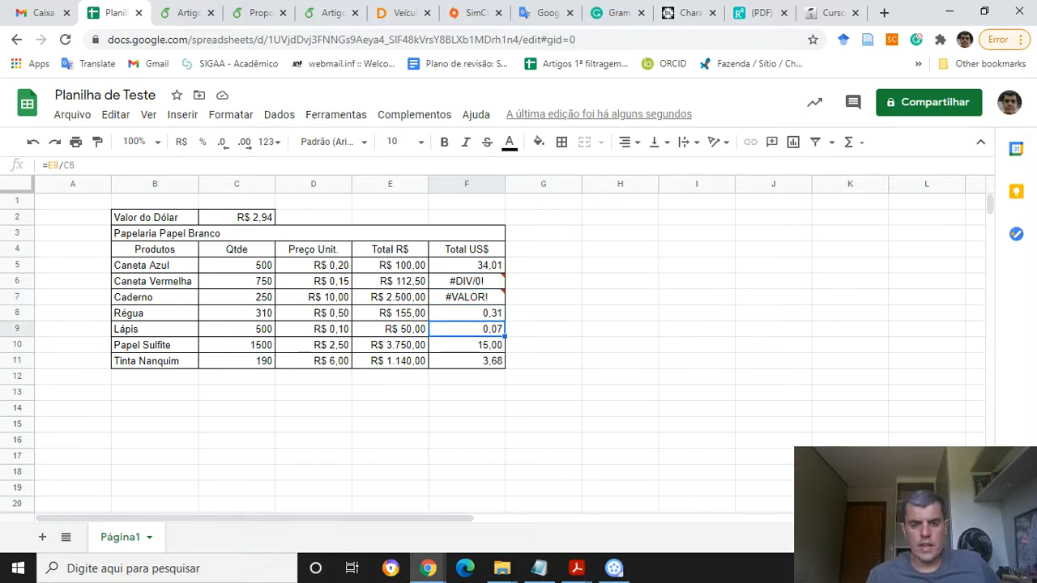
Inspect the formulas and error results in the Total US$ cells F6 through F11 and F5
click(466, 345)
click(466, 361)
click(467, 314)
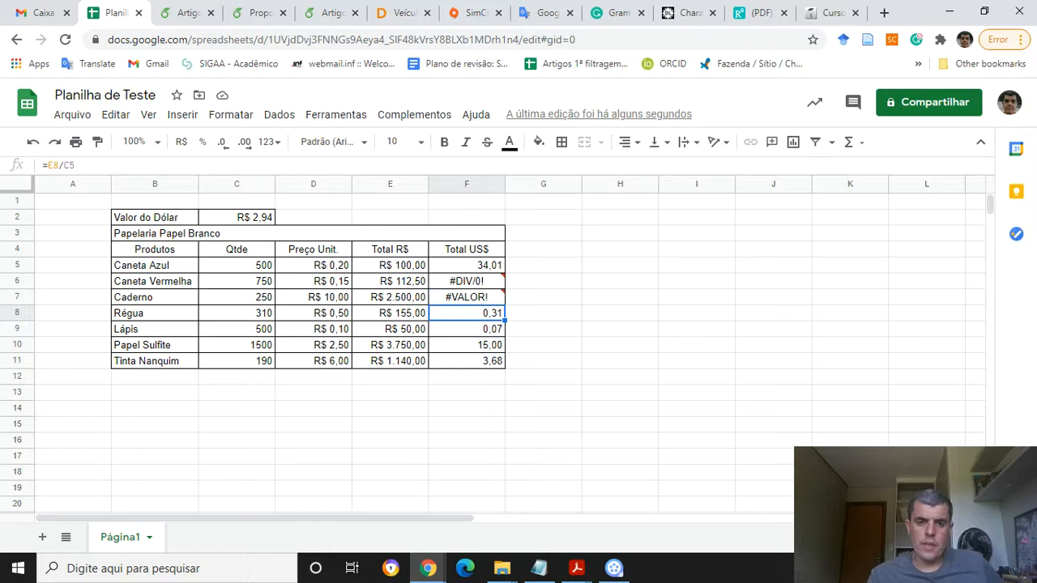
click(466, 281)
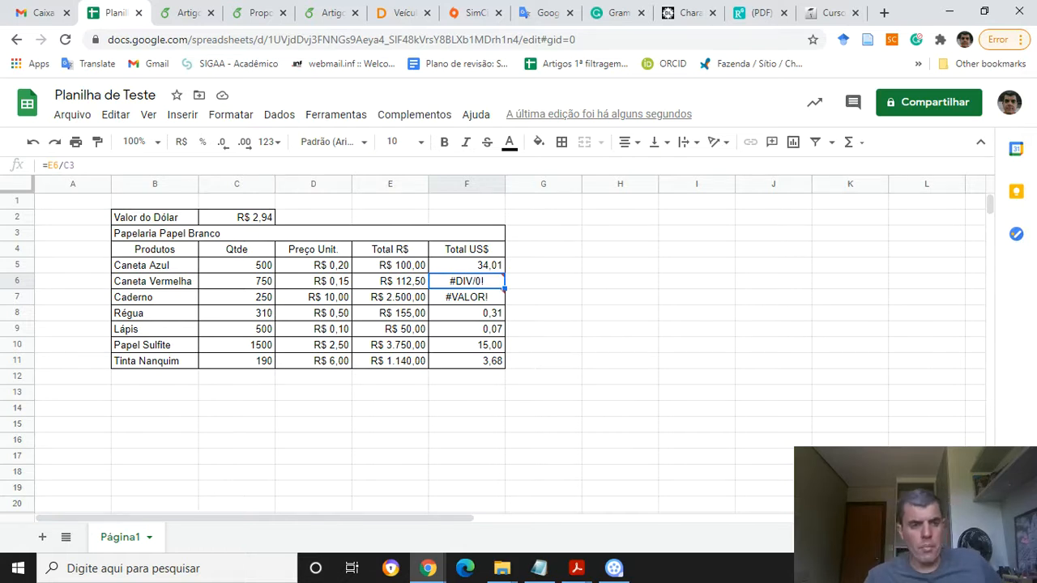
click(53, 166)
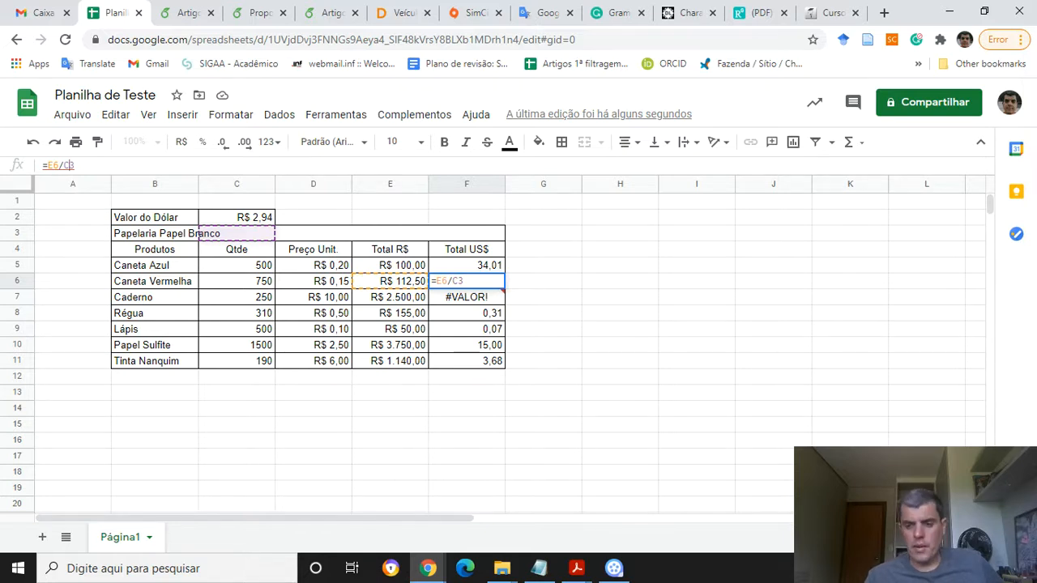
key(Return)
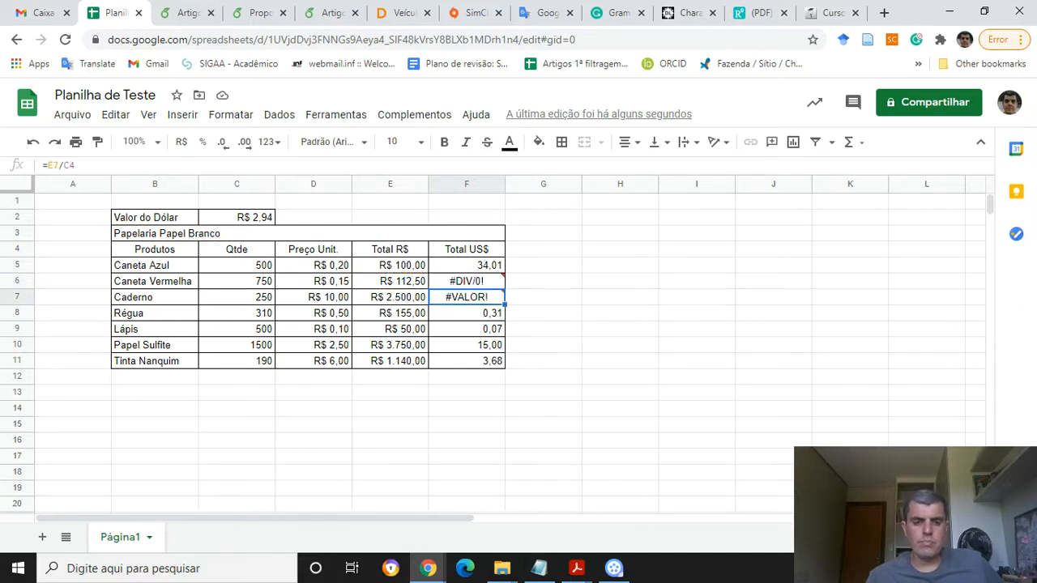
mouse_move(466, 281)
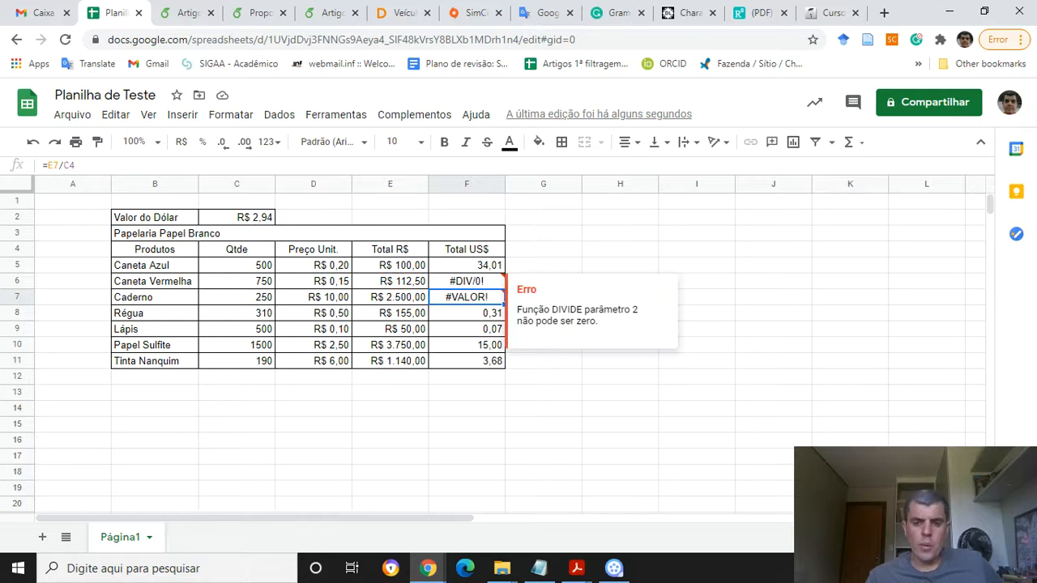
click(467, 265)
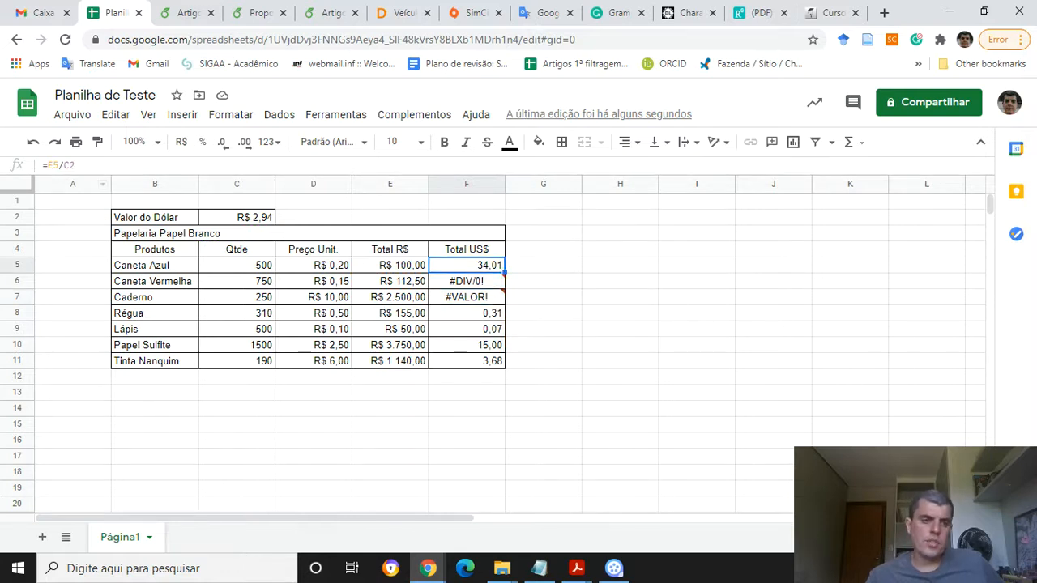
Lock the row of the dollar reference in F5's formula as =E5/C$2 and fill it down through F11
click(69, 166)
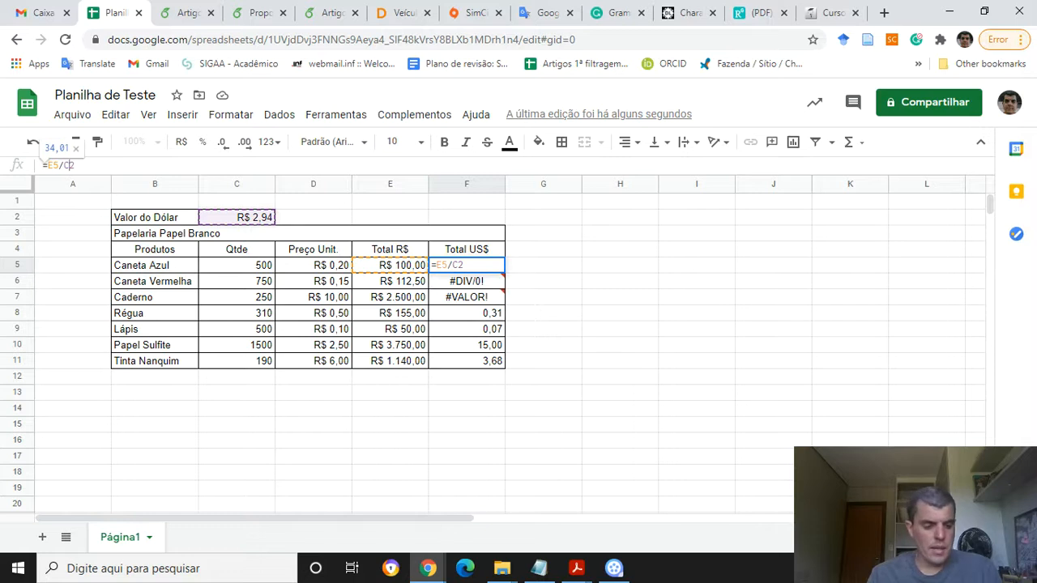
text($)
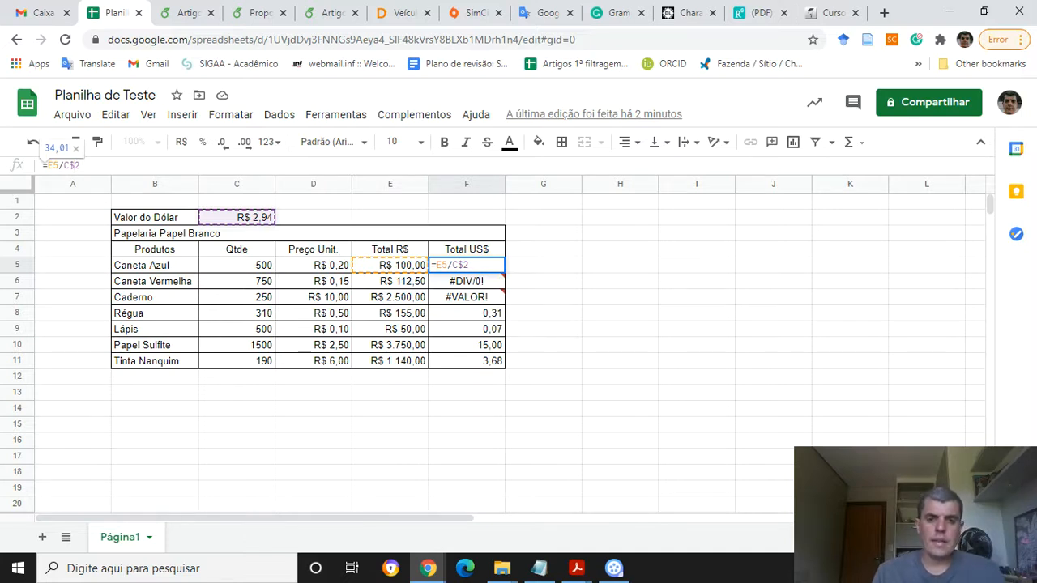
key(Return)
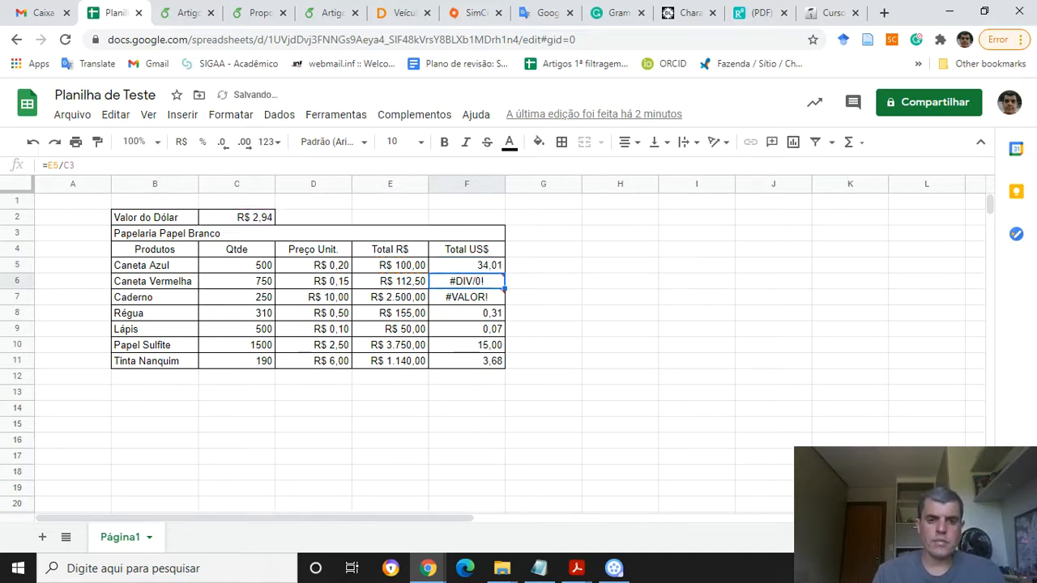
key(Up)
drag(504, 273, 495, 361)
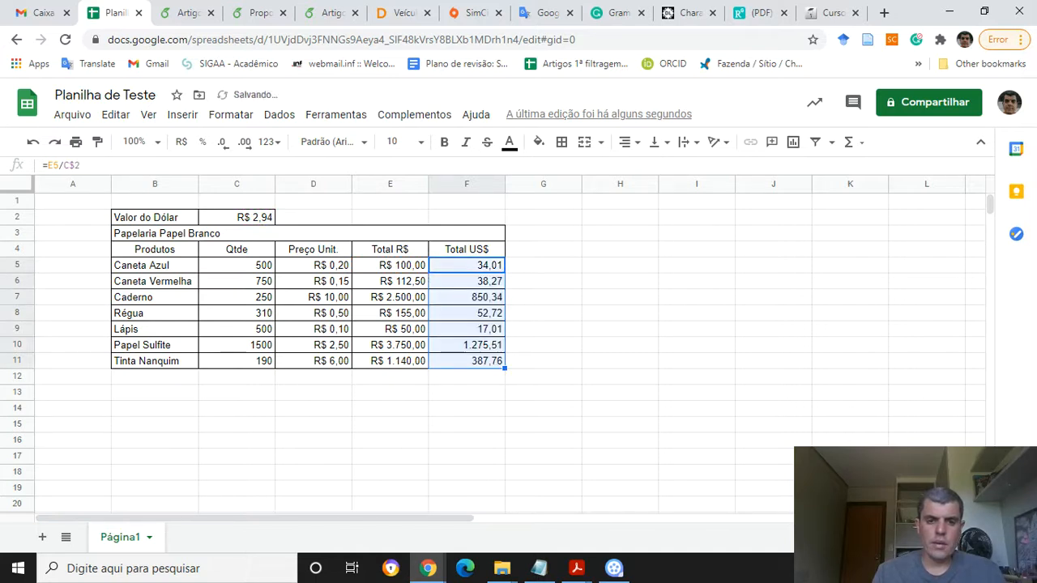
Review the formulas in the Total US$ cells F6 through F11
click(466, 281)
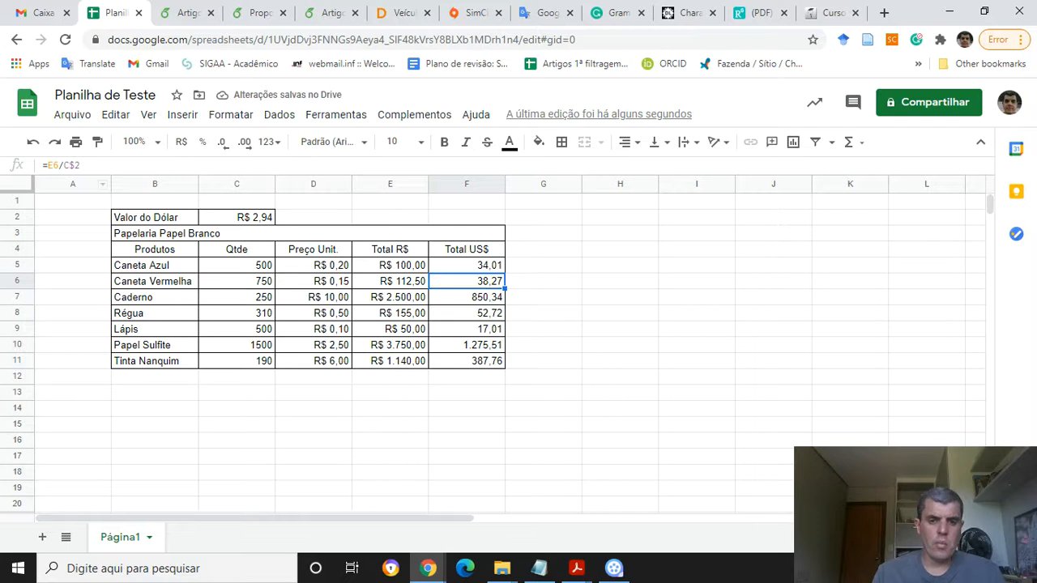
click(466, 298)
click(467, 312)
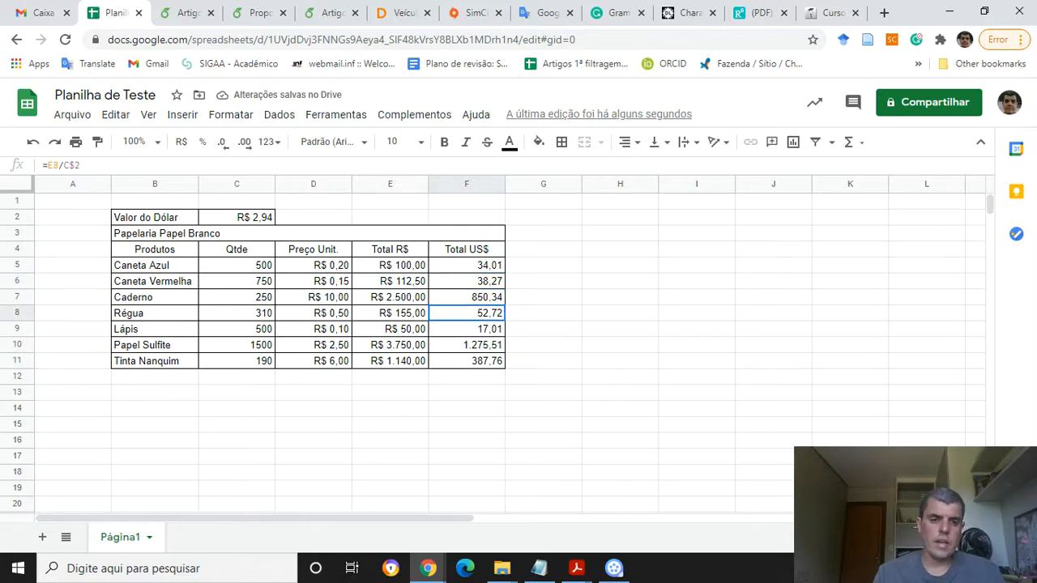
click(466, 329)
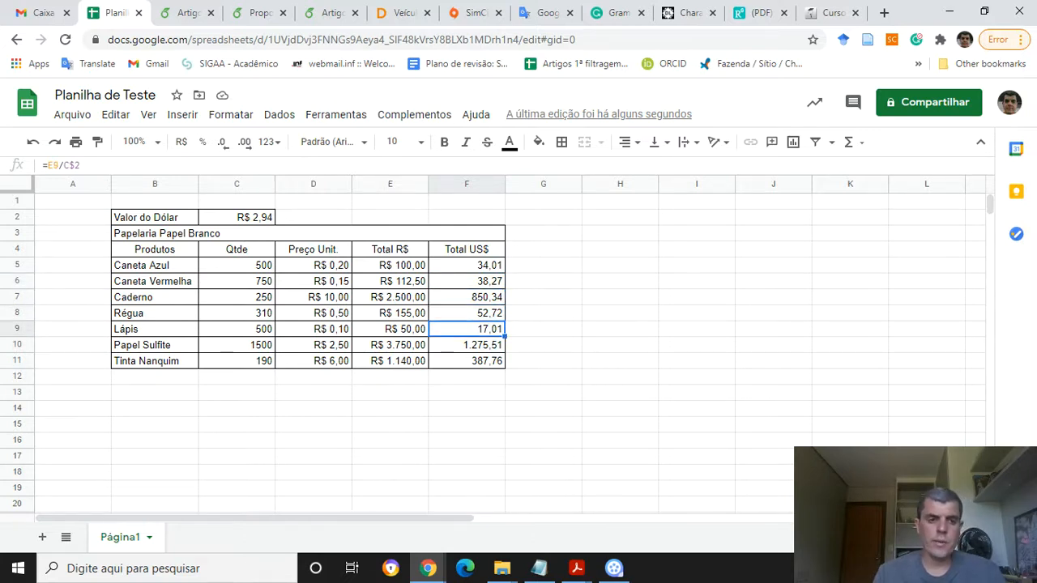
click(467, 345)
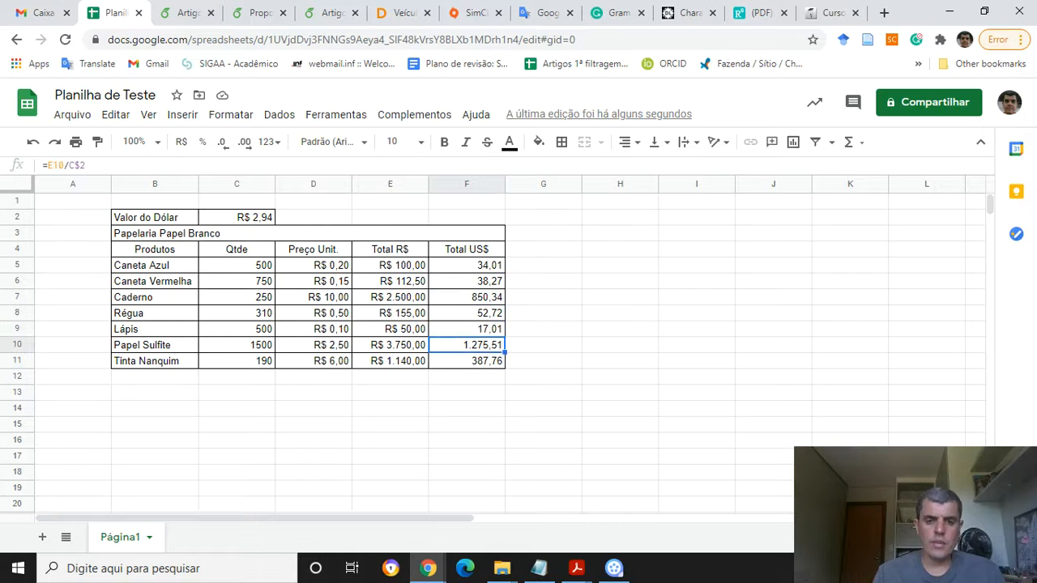
click(466, 362)
click(467, 281)
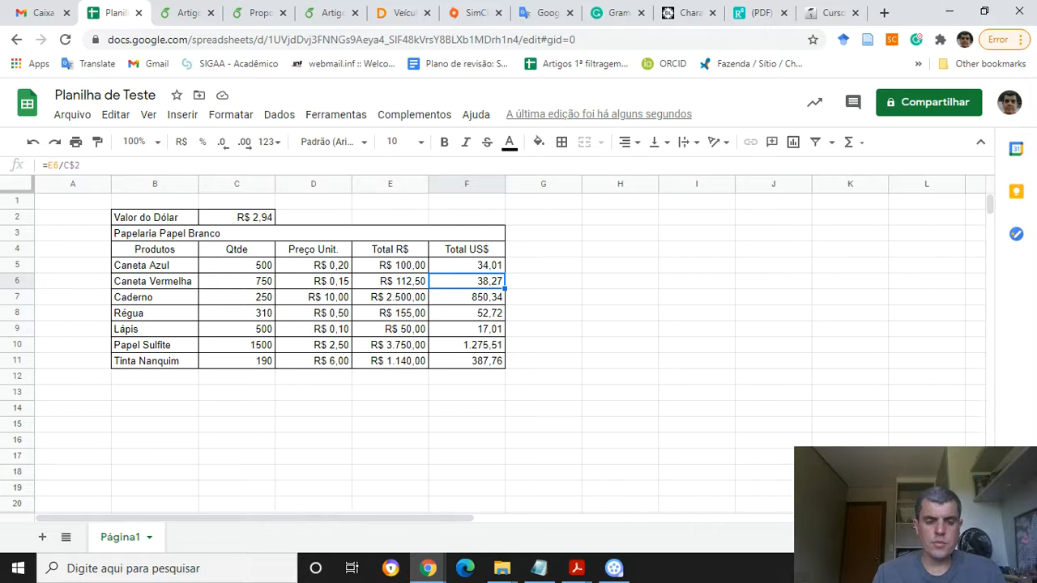
click(467, 298)
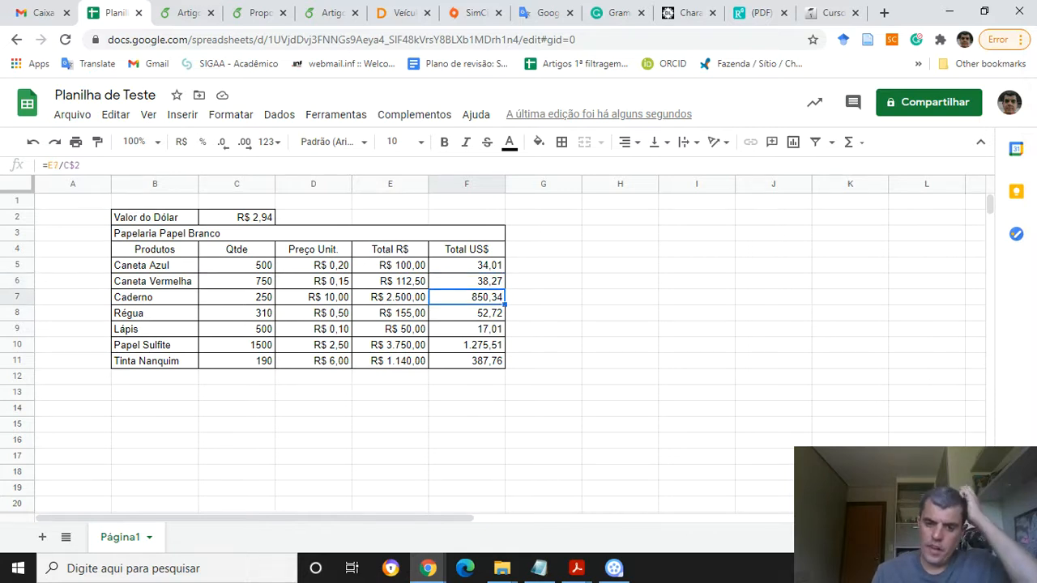
click(466, 313)
click(467, 345)
click(467, 361)
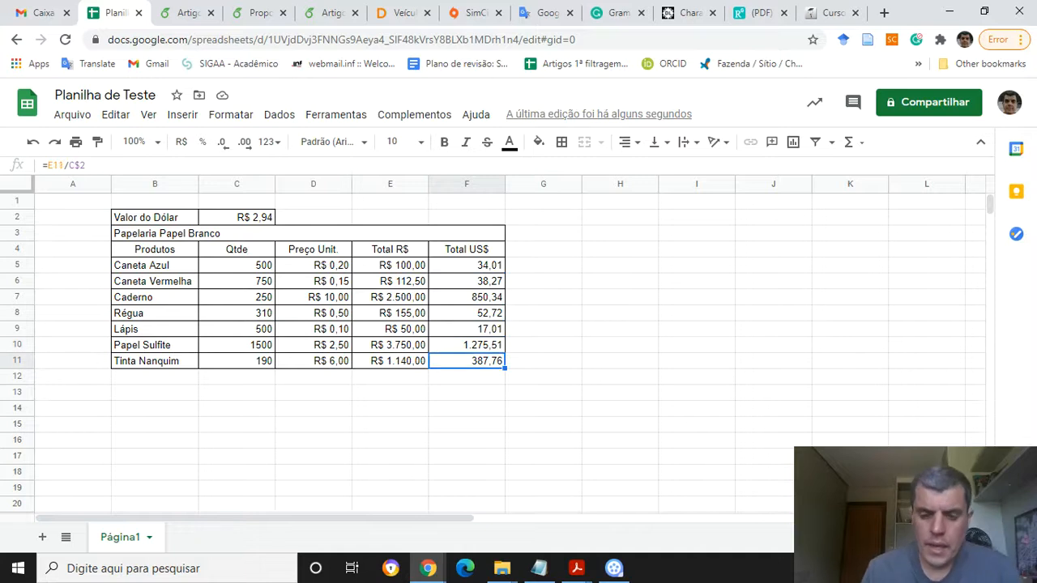
Search the web for the current dollar rate with cotação dolar in a new browser tab
click(236, 217)
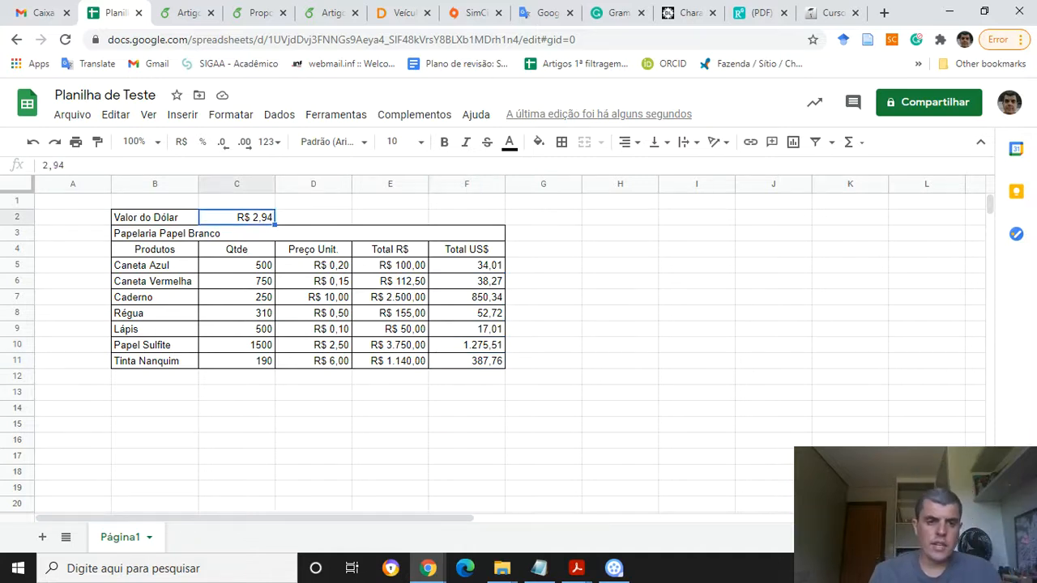
key(alt+Tab)
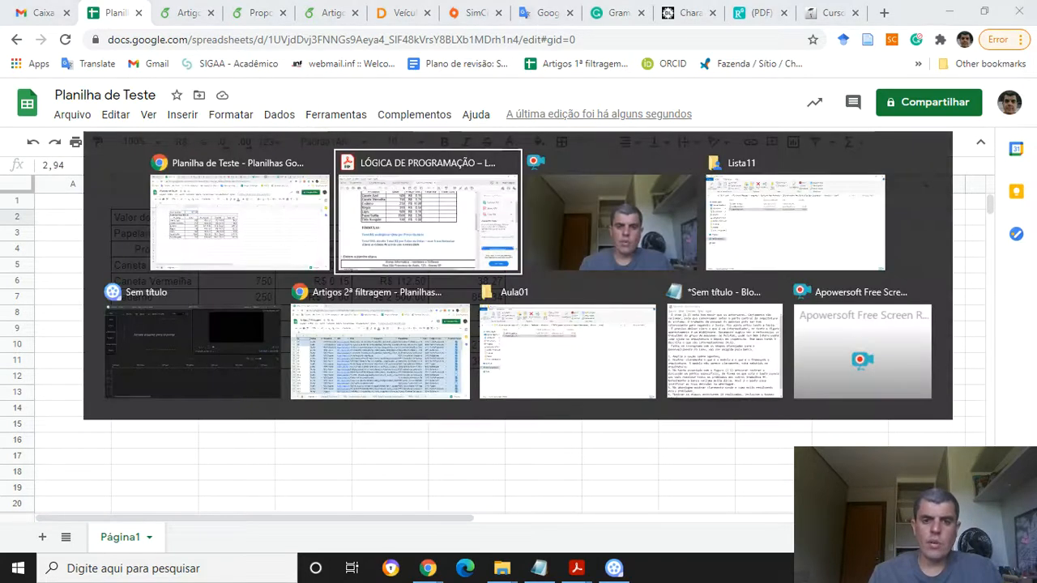
key(Tab)
key(Tab)
key(Tab)
key(Tab)
key(Tab)
key(Tab)
key(Tab)
key(Tab)
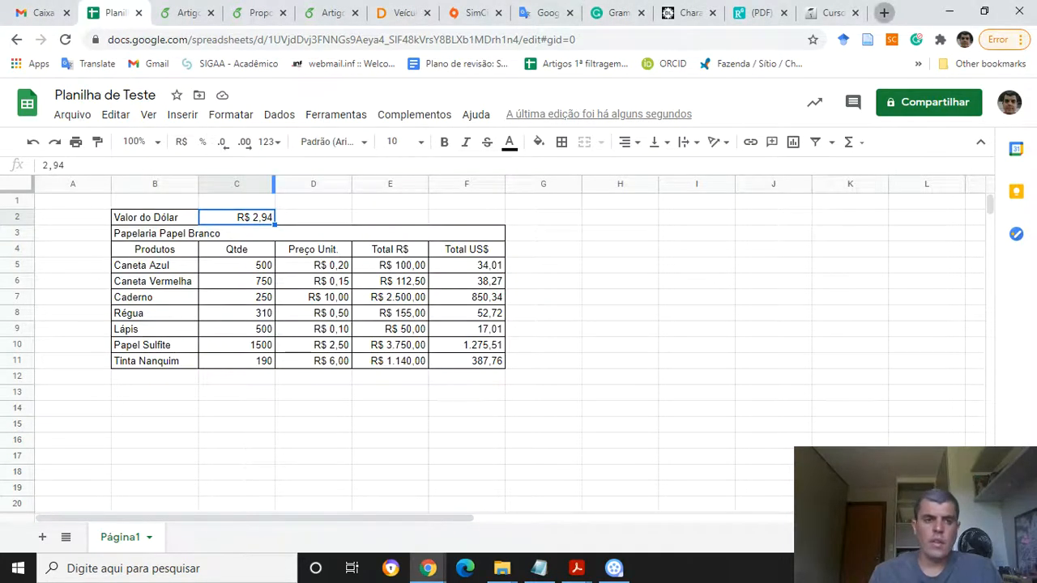
key(ctrl+t)
text(cotação )
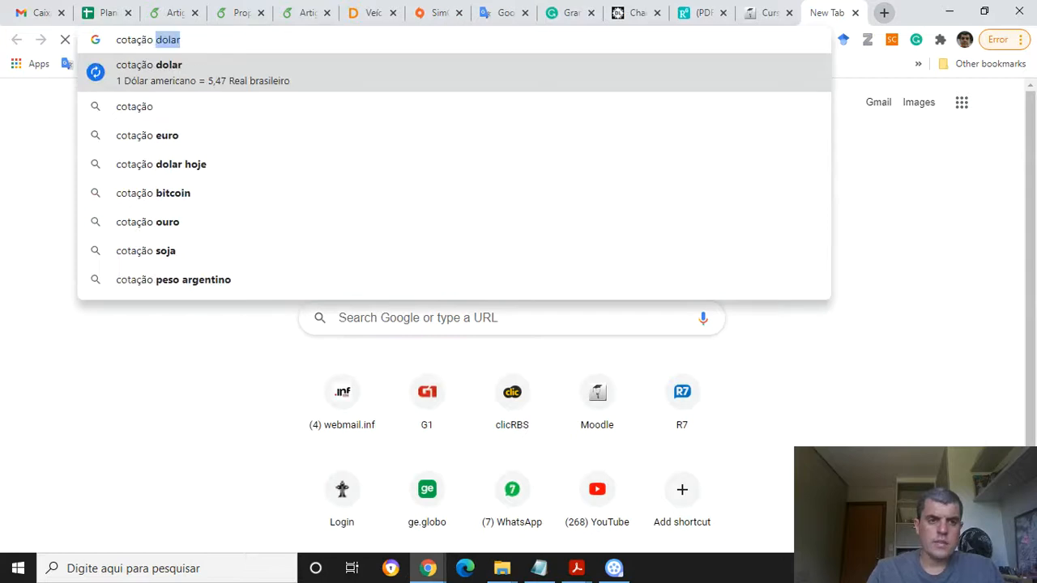
text(d)
key(Return)
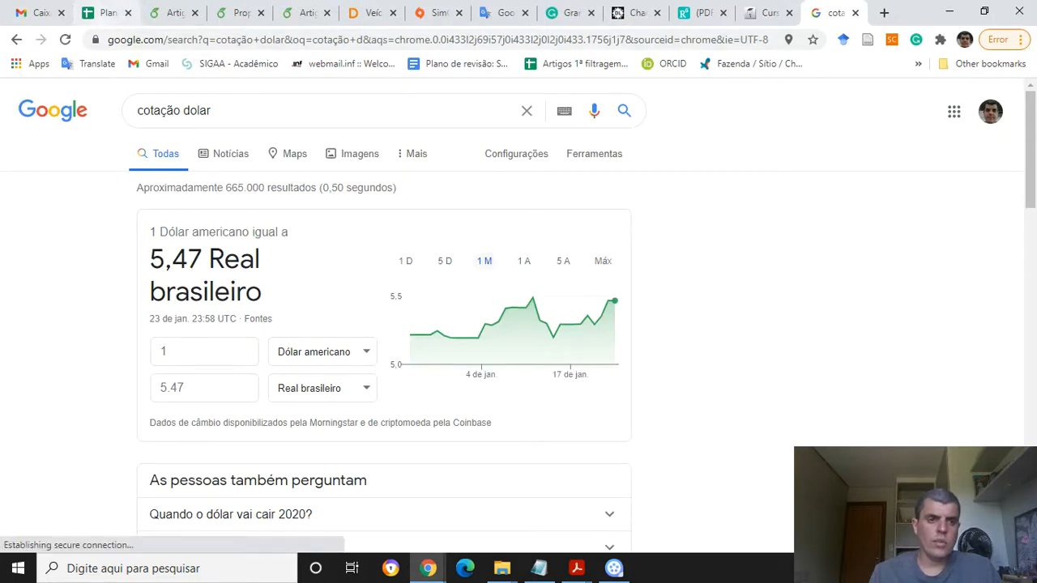
Set the Valor do Dólar in C2 to 5,47
click(102, 13)
text(5)
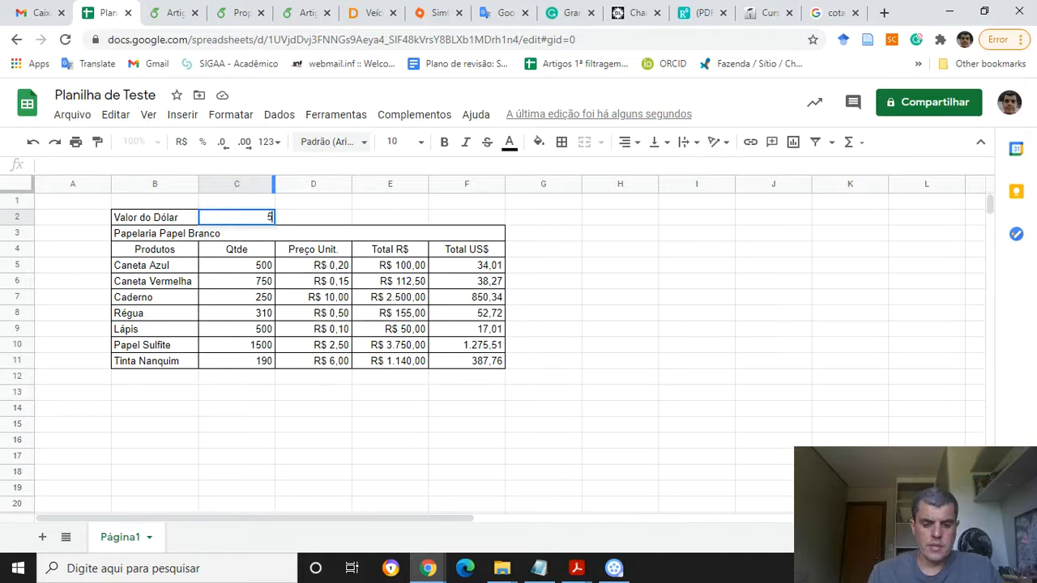
text(,47)
key(Return)
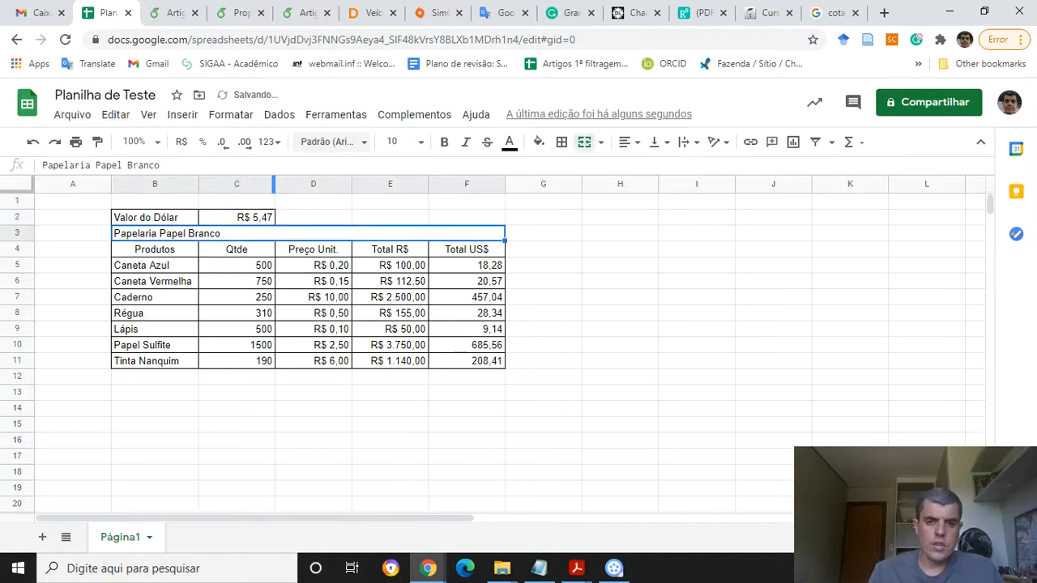
Inspect the recalculated Total US$ formulas in F5 and F11
click(466, 266)
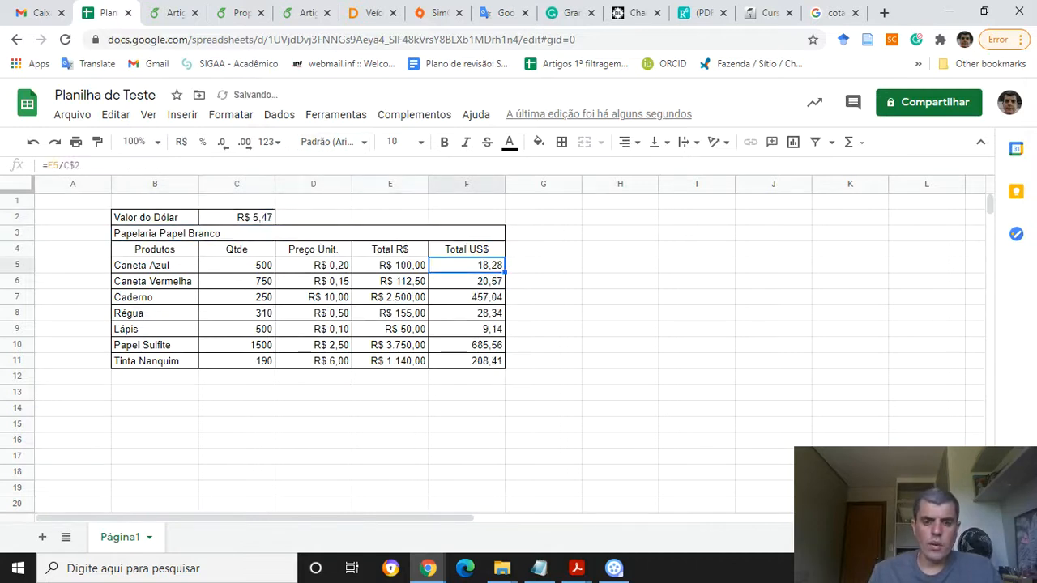
click(466, 361)
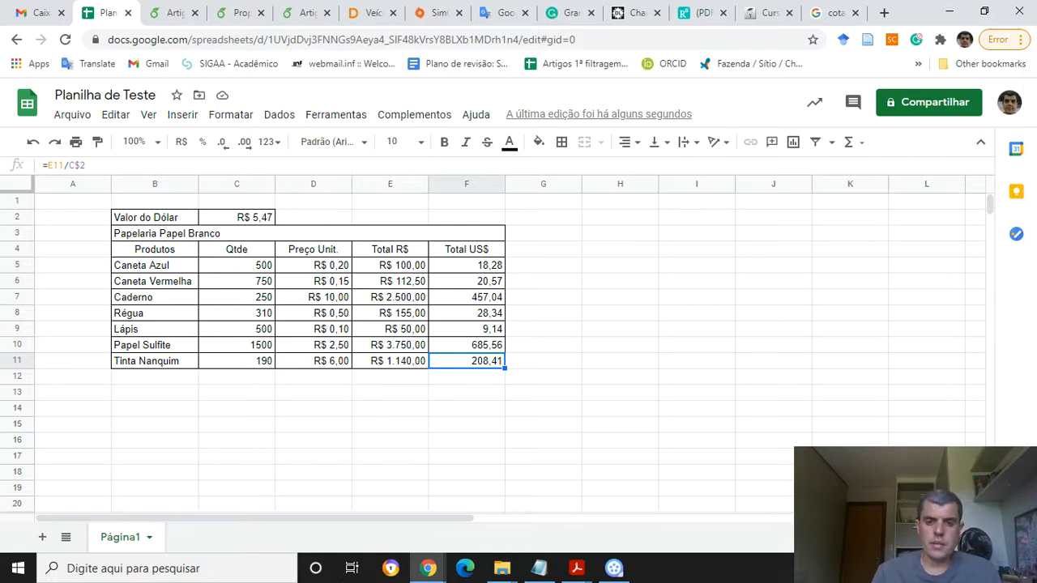
click(543, 250)
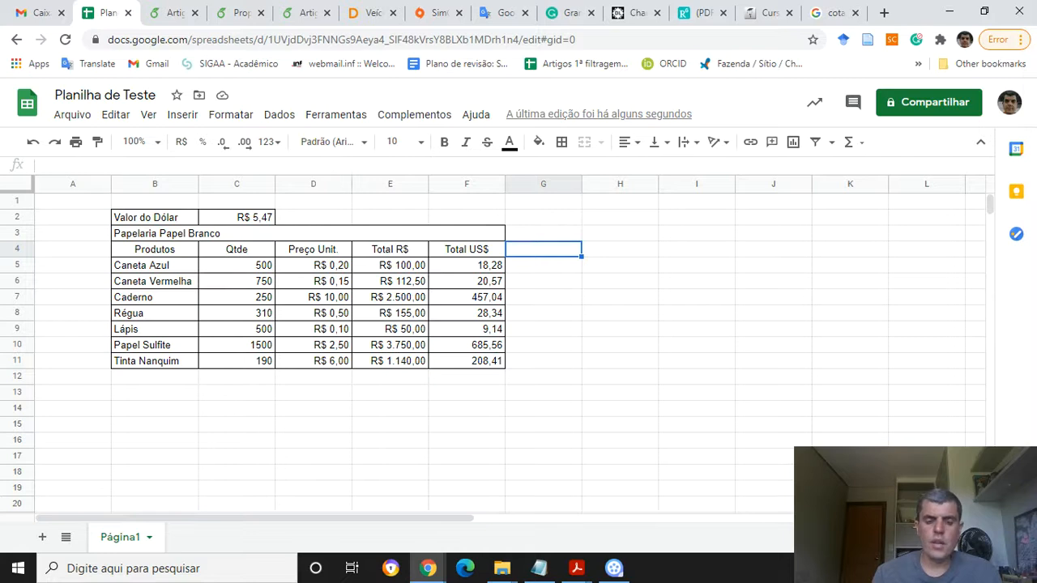